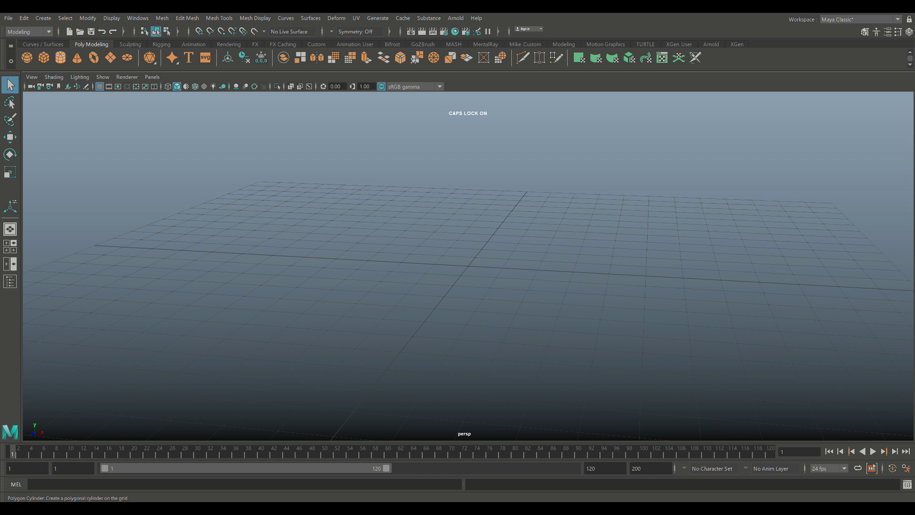
- Create a polygon cylinder on the grid and set its axis subdivisions to 5
{"action": "left_click", "coordinate": [60, 58]}
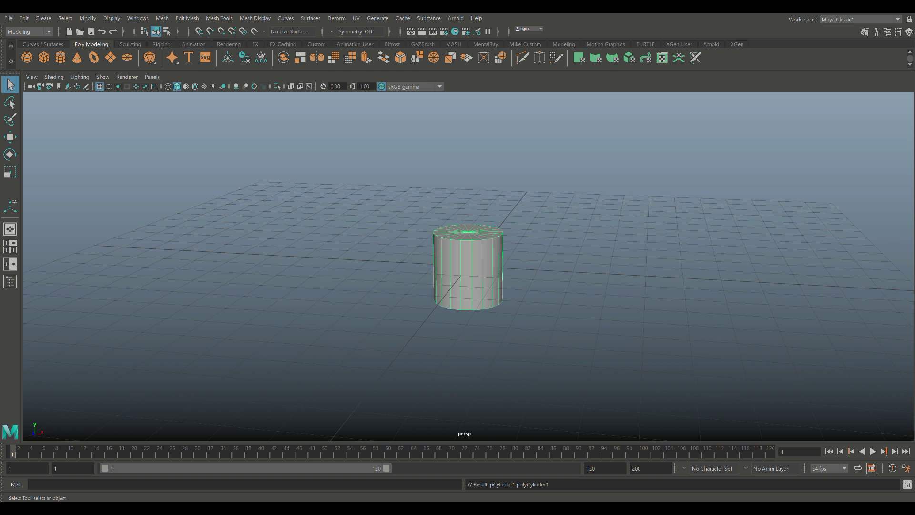
{"action": "left_click_drag", "start_coordinate": [468, 266], "coordinate": [472, 281], "text": "alt"}
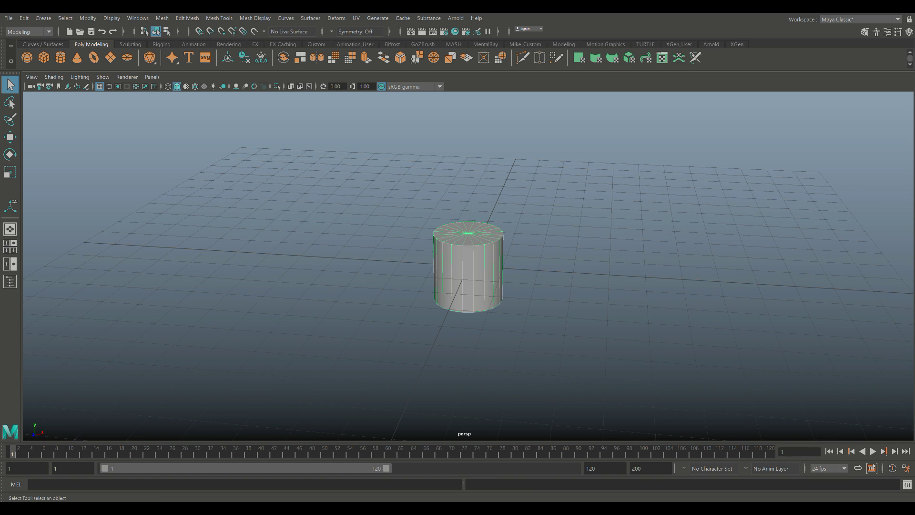
{"action": "key", "text": "ctrl+a"}
{"action": "left_click", "coordinate": [792, 101]}
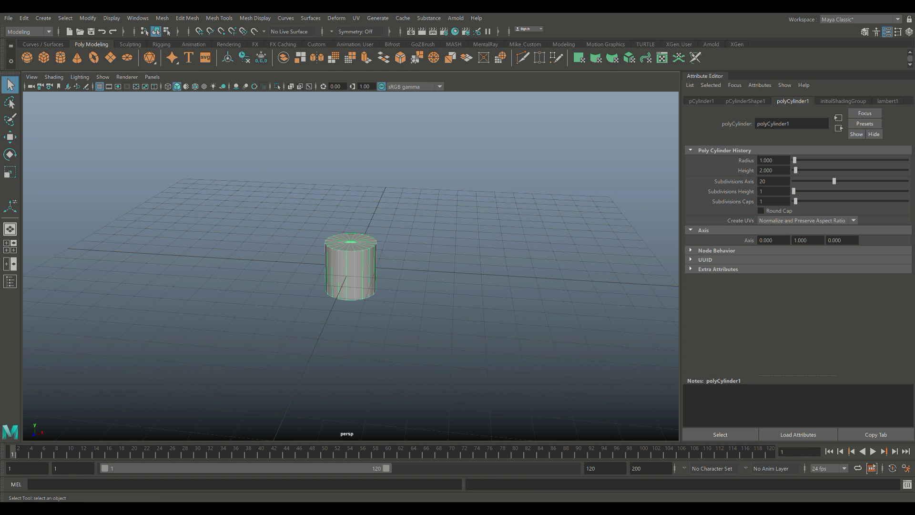
{"action": "double_click", "coordinate": [762, 181]}
{"action": "type", "text": "5"}
{"action": "key", "text": "Return"}
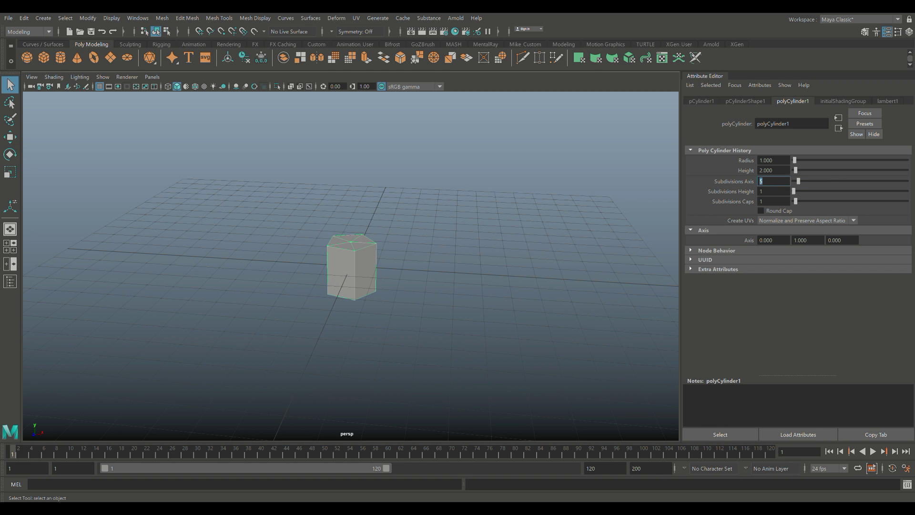
- Set the cylinder's axis subdivisions to 6 so that its cap is hexagonal
{"action": "left_click_drag", "start_coordinate": [353, 228], "coordinate": [360, 296], "text": "alt"}
{"action": "double_click", "coordinate": [763, 181]}
{"action": "type", "text": "6"}
{"action": "key", "text": "Return"}
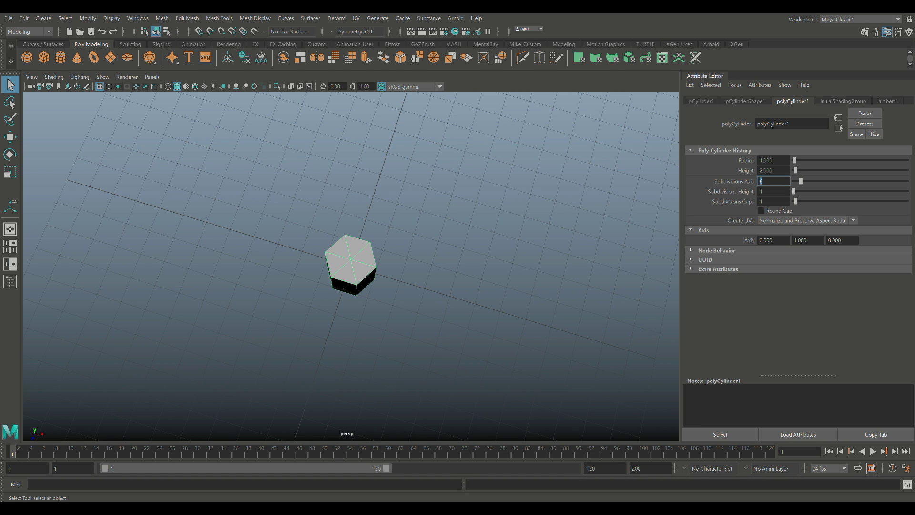
- Delete the cylinder's side and bottom faces, keeping only the hexagonal top cap, and return to object mode
{"action": "left_click_drag", "start_coordinate": [365, 329], "coordinate": [418, 246], "text": "alt"}
{"action": "right_click_drag", "start_coordinate": [419, 246], "coordinate": [419, 272]}
{"action": "left_click_drag", "start_coordinate": [413, 273], "coordinate": [305, 314]}
{"action": "key", "text": "Delete"}
{"action": "left_click_drag", "start_coordinate": [355, 281], "coordinate": [341, 328], "text": "alt"}
{"action": "right_click_drag", "start_coordinate": [365, 243], "coordinate": [413, 227]}
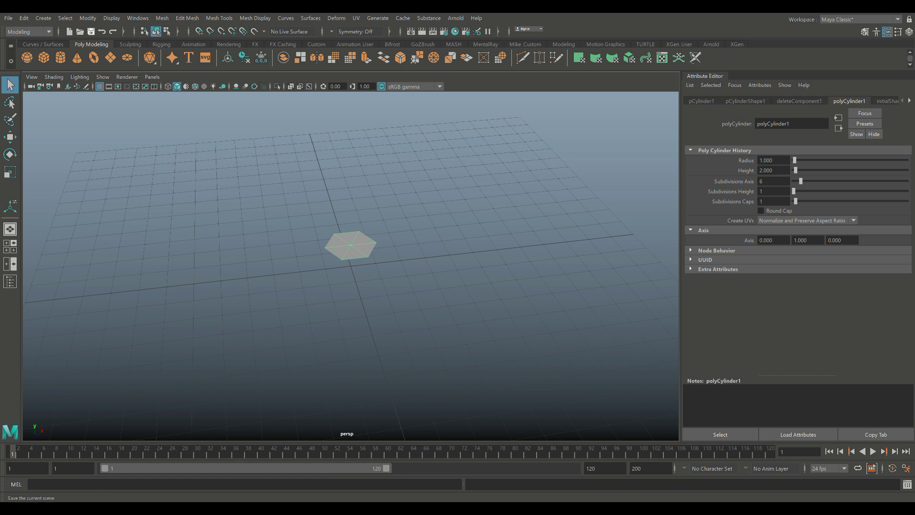
- Center the hexagon's pivot and move it straight down onto the grid plane with grid snapping
{"action": "left_click", "coordinate": [88, 18]}
{"action": "left_click", "coordinate": [108, 88]}
{"action": "left_click_drag", "start_coordinate": [334, 300], "coordinate": [336, 266], "text": "alt"}
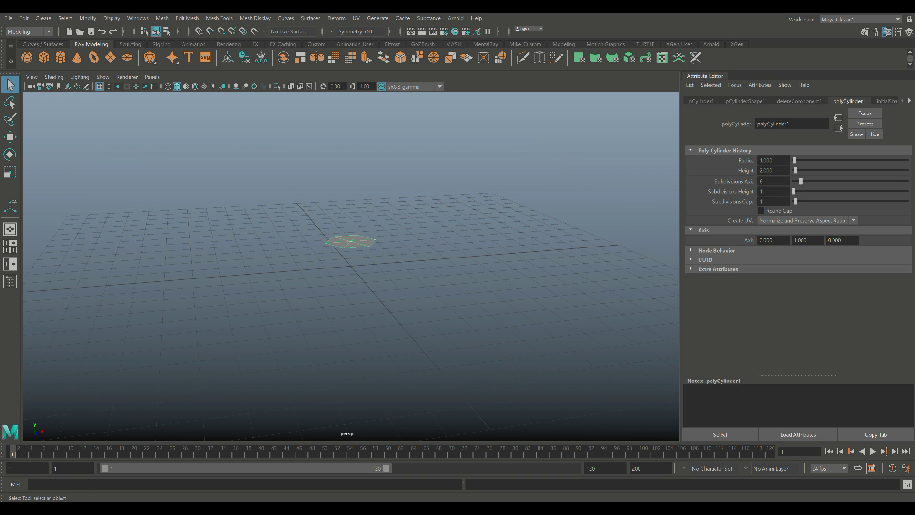
{"action": "key", "text": "w"}
{"action": "key", "text": "x"}
{"action": "left_click_drag", "start_coordinate": [351, 195], "coordinate": [350, 220]}
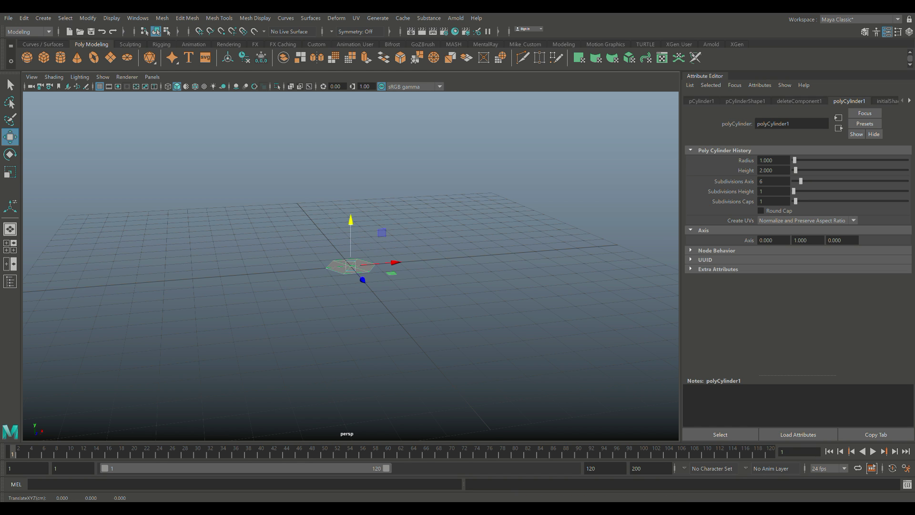
- In the top view, scale the hexagon to about 2.3 times along Z and widen it slightly along X
{"action": "scroll", "coordinate": [351, 220], "scroll_direction": "up", "scroll_amount": 3}
{"action": "left_click", "coordinate": [10, 246]}
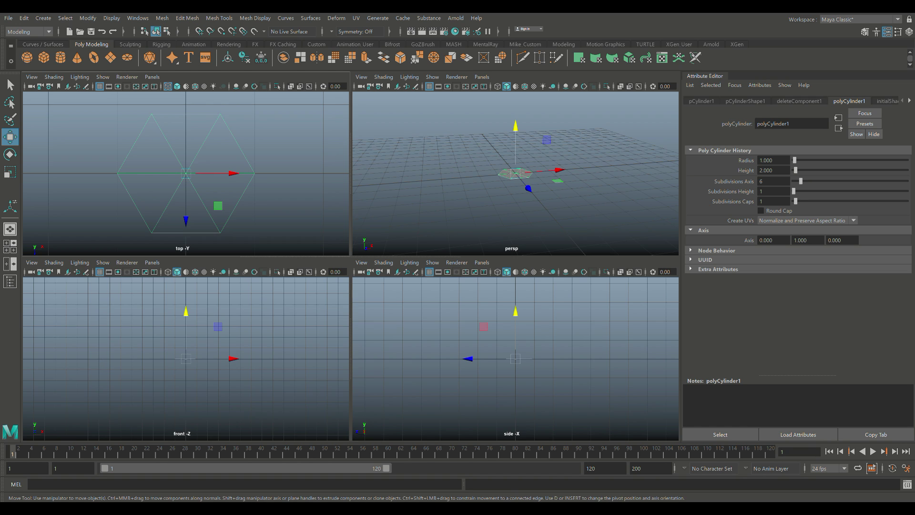
{"action": "key", "text": "space"}
{"action": "scroll", "coordinate": [351, 266], "scroll_direction": "up", "scroll_amount": 3}
{"action": "key", "text": "r"}
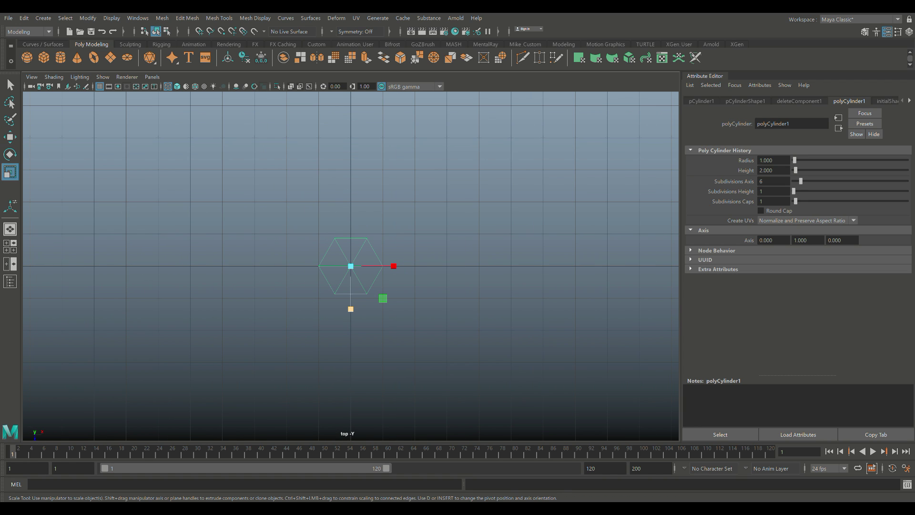
{"action": "left_click_drag", "start_coordinate": [350, 309], "coordinate": [350, 364]}
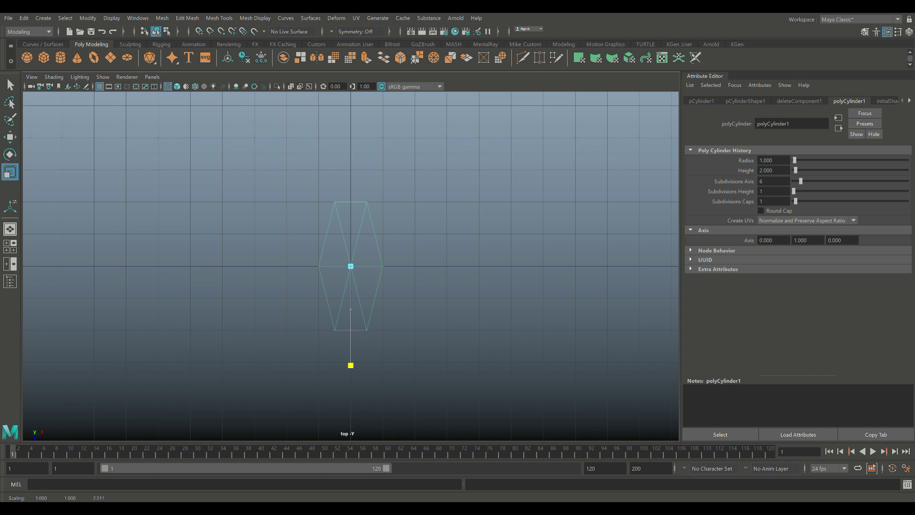
{"action": "left_click_drag", "start_coordinate": [351, 365], "coordinate": [351, 365]}
{"action": "left_click_drag", "start_coordinate": [394, 266], "coordinate": [407, 266]}
{"action": "left_click_drag", "start_coordinate": [407, 266], "coordinate": [408, 266]}
- In the perspective view, select all six triangular faces of the hexagon and extrude them
{"action": "key", "text": "space"}
{"action": "key", "text": "space"}
{"action": "scroll", "coordinate": [351, 266], "scroll_direction": "up", "scroll_amount": 3}
{"action": "left_click_drag", "start_coordinate": [350, 266], "coordinate": [342, 293], "text": "alt"}
{"action": "right_click_drag", "start_coordinate": [407, 240], "coordinate": [407, 267]}
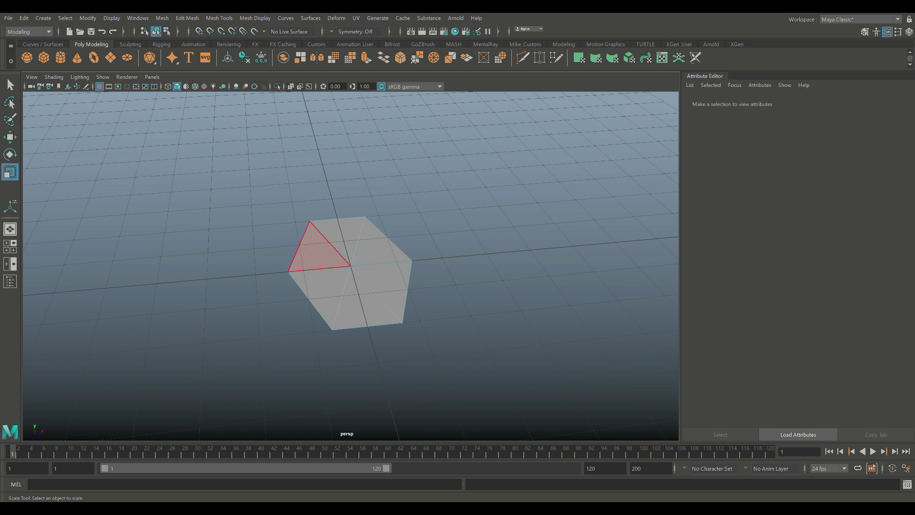
{"action": "mouse_move", "coordinate": [316, 253]}
{"action": "left_mouse_down"}
{"action": "mouse_move", "coordinate": [344, 236]}
{"action": "mouse_move", "coordinate": [387, 285]}
{"action": "mouse_move", "coordinate": [323, 287]}
{"action": "left_mouse_up"}
{"action": "key", "text": "ctrl+e"}
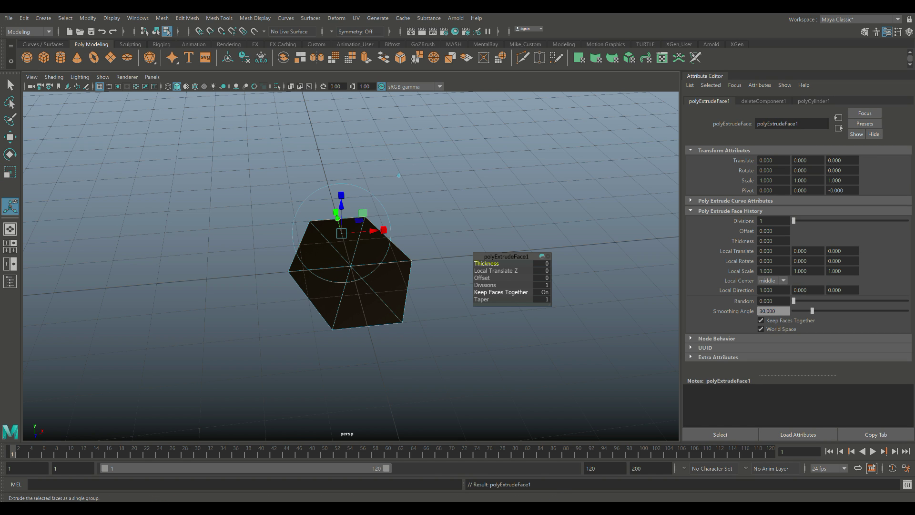
- Turn off Keep Faces Together for the extrusion and set its offset to 0.05
{"action": "left_click", "coordinate": [503, 292]}
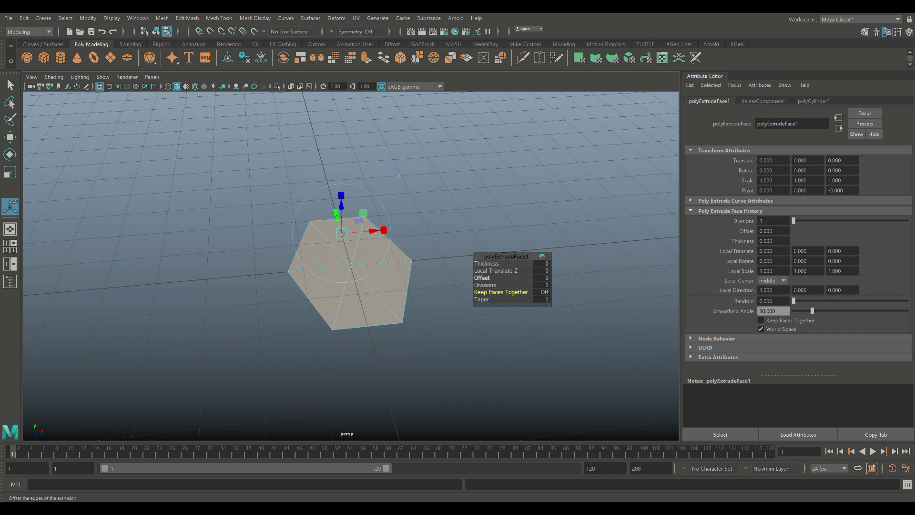
{"action": "left_click_drag", "start_coordinate": [482, 277], "coordinate": [505, 278]}
{"action": "left_click", "coordinate": [541, 278]}
{"action": "type", "text": "0.05"}
{"action": "key", "text": "Return"}
{"action": "scroll", "coordinate": [351, 265], "scroll_direction": "up", "scroll_amount": 2}
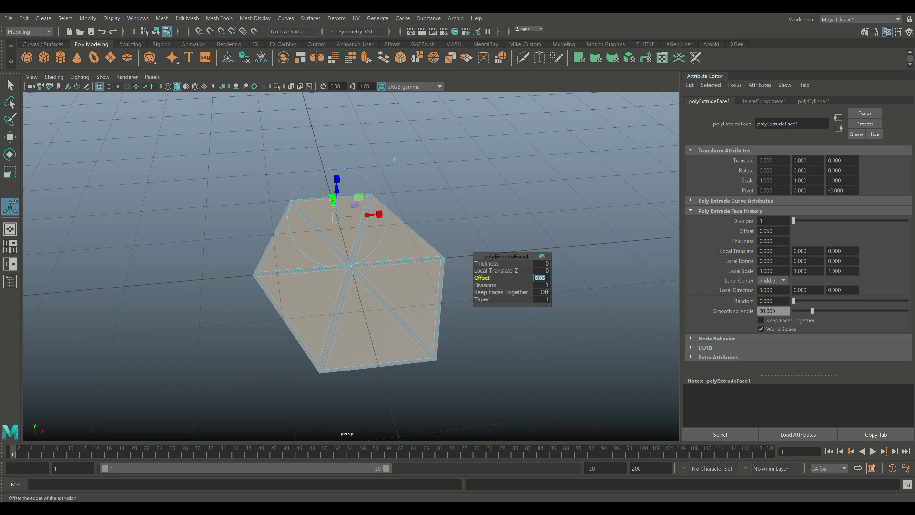
- Readjust the offset of the triangular face insets and clear the selection
{"action": "type", "text": "0.0"}
{"action": "key", "text": "Return"}
{"action": "type", "text": "0"}
{"action": "key", "text": "Return"}
{"action": "left_click", "coordinate": [490, 334]}
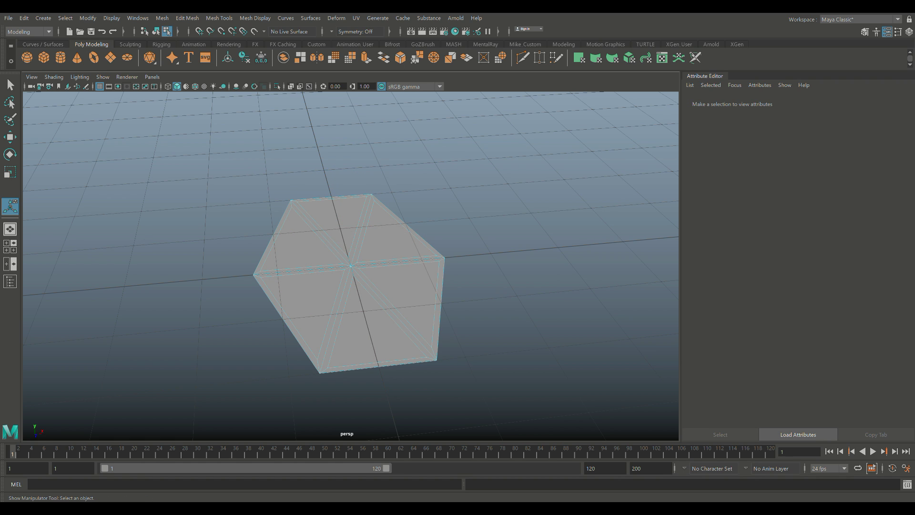
- Delete the six inner triangular faces, leaving only the rim and the spokes as a frame
{"action": "left_click", "coordinate": [298, 247]}
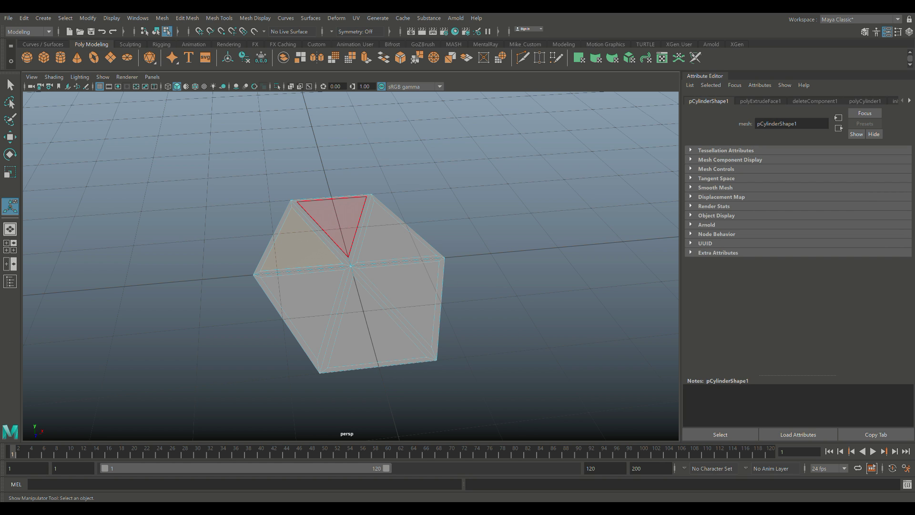
{"action": "left_click", "coordinate": [337, 219], "text": "shift"}
{"action": "left_click", "coordinate": [390, 241], "text": "shift"}
{"action": "left_click", "coordinate": [410, 292], "text": "shift"}
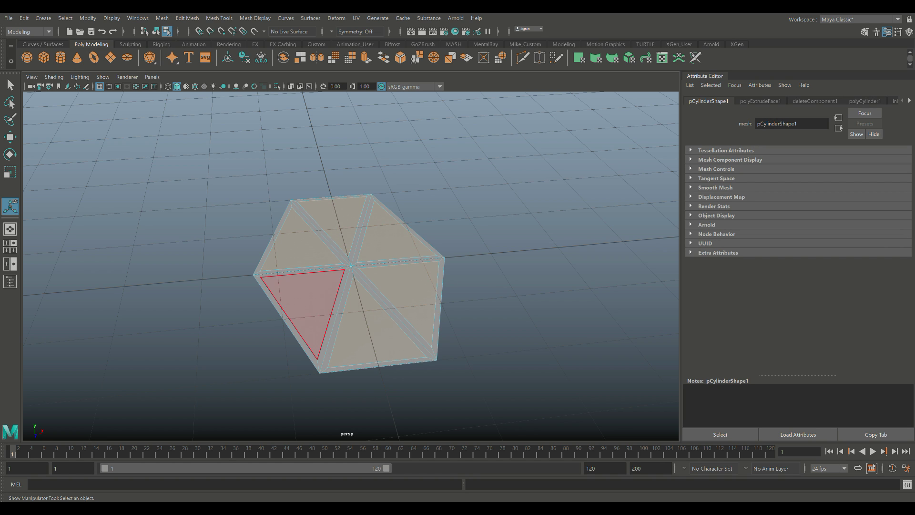
{"action": "key", "text": "Delete"}
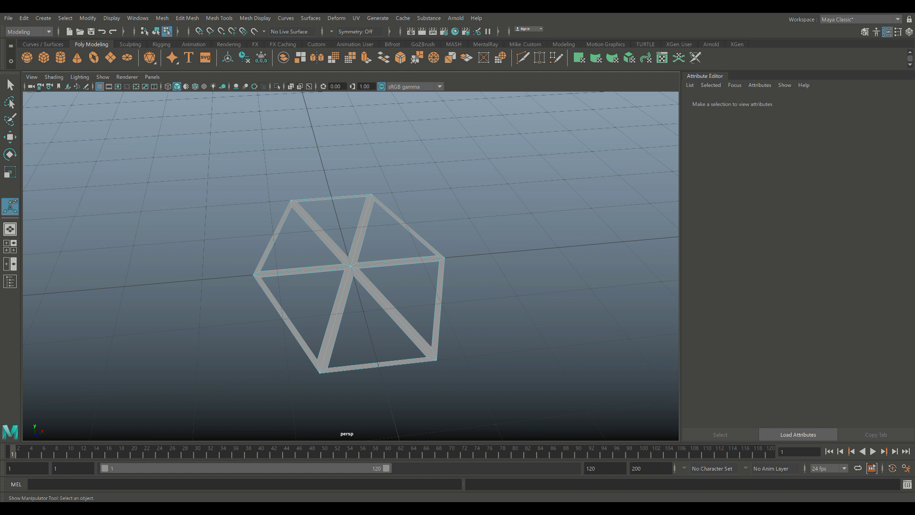
- Extrude the entire flat frame in object mode with a thickness of 0.05
{"action": "scroll", "coordinate": [391, 262], "scroll_direction": "down", "scroll_amount": 3}
{"action": "left_click_drag", "start_coordinate": [391, 262], "coordinate": [374, 320], "text": "alt"}
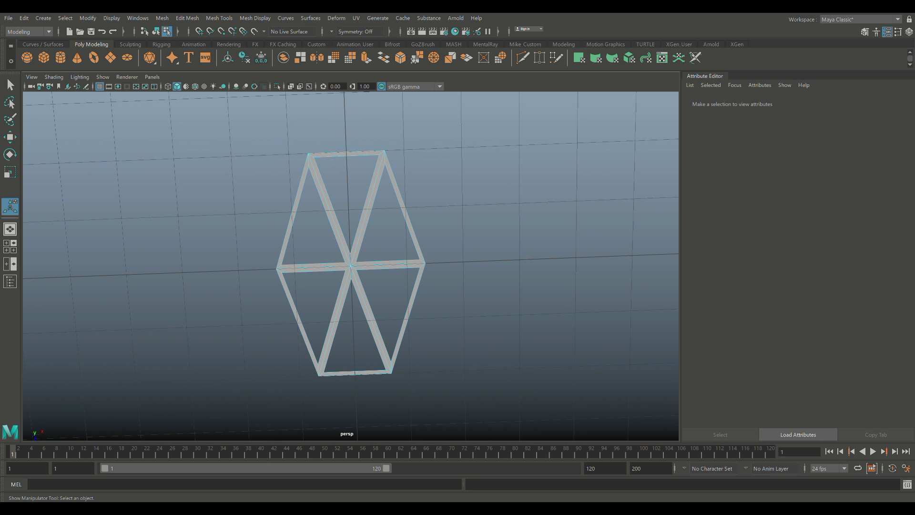
{"action": "scroll", "coordinate": [362, 262], "scroll_direction": "up", "scroll_amount": 5}
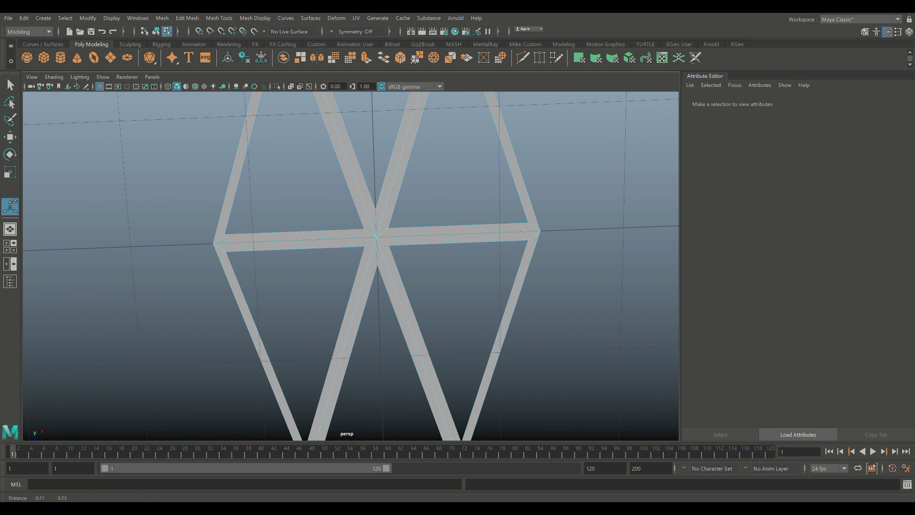
{"action": "middle_click_drag", "start_coordinate": [454, 327], "coordinate": [454, 323], "text": "alt"}
{"action": "scroll", "coordinate": [454, 323], "scroll_direction": "down", "scroll_amount": 3}
{"action": "left_click_drag", "start_coordinate": [454, 323], "coordinate": [412, 257], "text": "alt"}
{"action": "right_click_drag", "start_coordinate": [429, 267], "coordinate": [476, 236]}
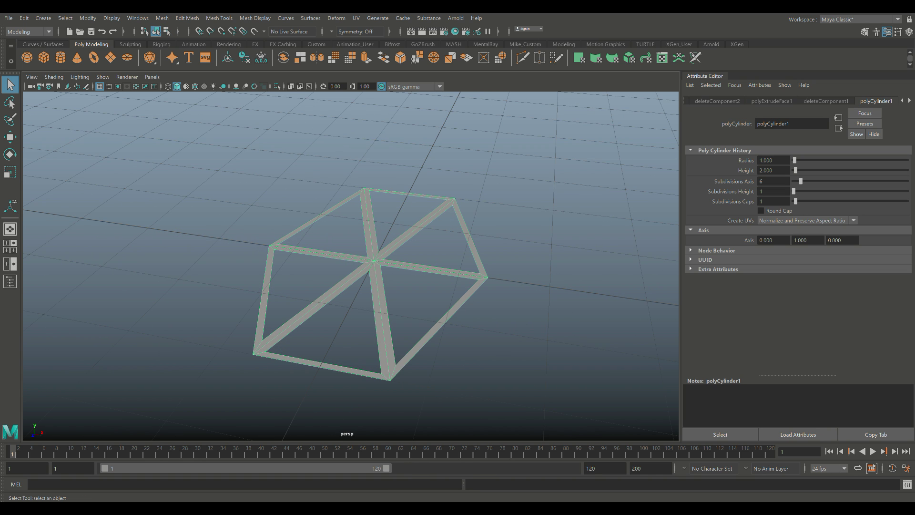
{"action": "key", "text": "ctrl+e"}
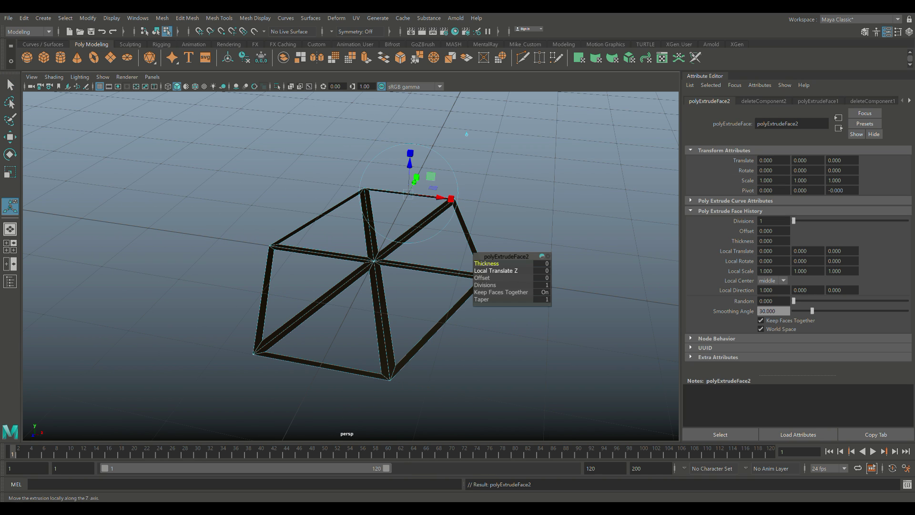
{"action": "left_click_drag", "start_coordinate": [487, 264], "coordinate": [528, 264]}
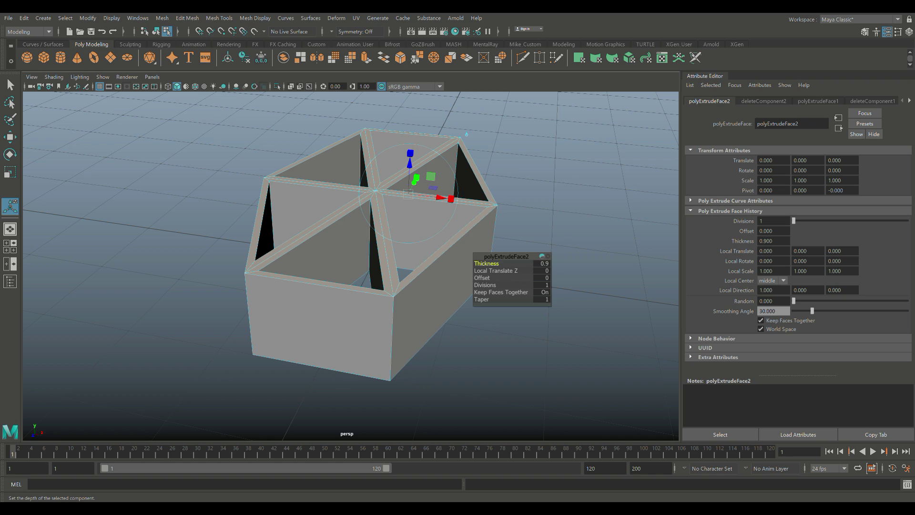
{"action": "left_click", "coordinate": [542, 264]}
{"action": "type", "text": "05"}
{"action": "key", "text": "Return"}
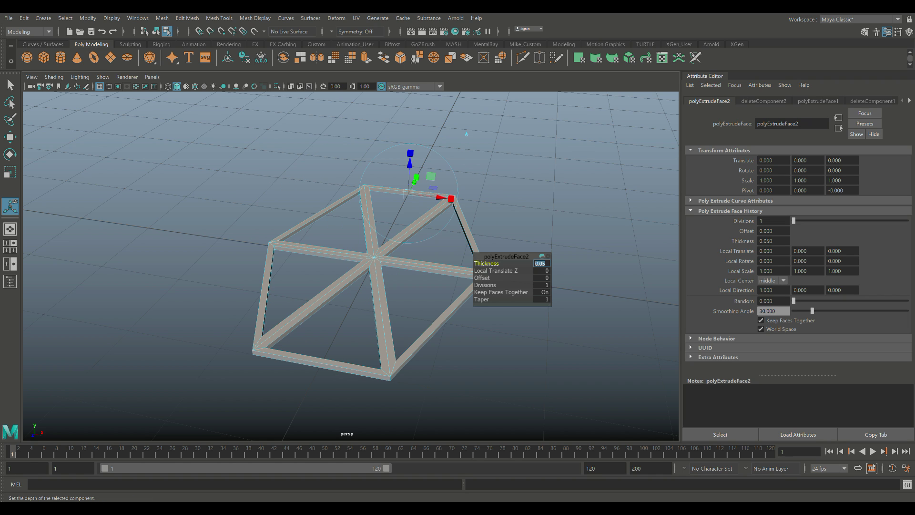
- Readjust the frame extrusion's thickness and return the frame to object mode
{"action": "type", "text": "0"}
{"action": "key", "text": "Return"}
{"action": "left_click", "coordinate": [562, 200]}
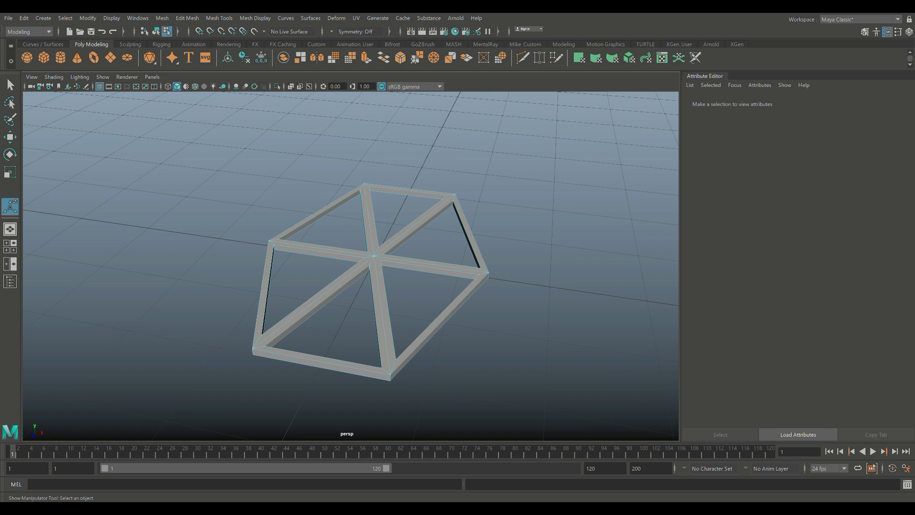
{"action": "scroll", "coordinate": [351, 266], "scroll_direction": "down", "scroll_amount": 5}
{"action": "left_click_drag", "start_coordinate": [286, 267], "coordinate": [474, 260], "text": "alt"}
{"action": "scroll", "coordinate": [370, 263], "scroll_direction": "down", "scroll_amount": 6}
{"action": "right_click_drag", "start_coordinate": [357, 263], "coordinate": [398, 265]}
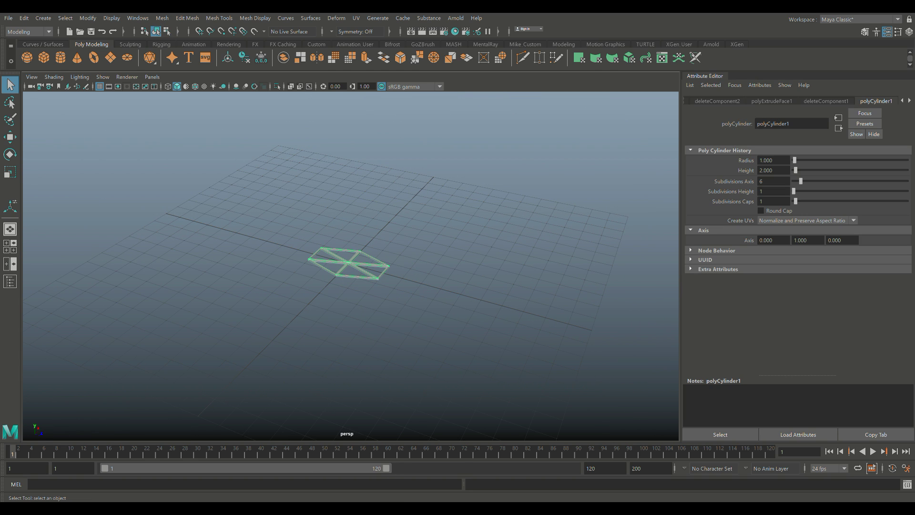
{"action": "key", "text": "ctrl+e"}
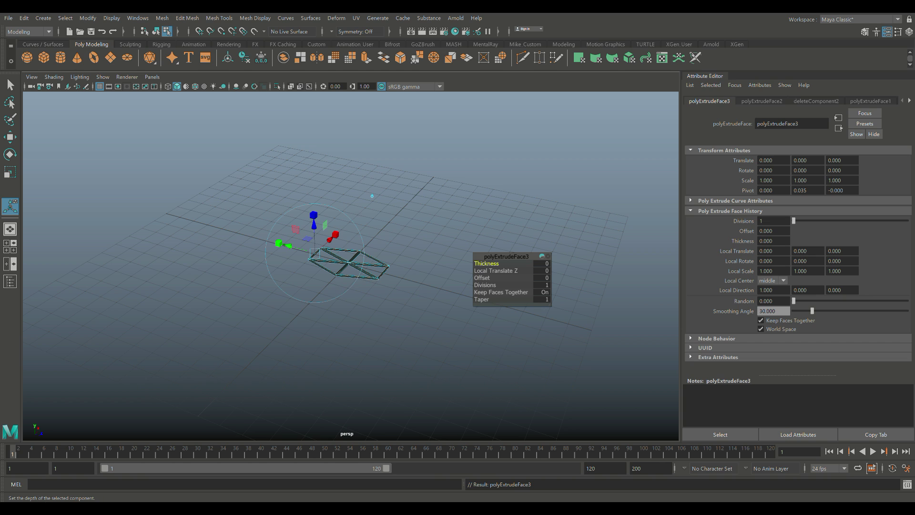
{"action": "key", "text": "ctrl+z"}
{"action": "key", "text": "ctrl+z"}
{"action": "key", "text": "ctrl+z"}
- Rotate the frame about the X axis so that it stands upright
{"action": "key", "text": "e"}
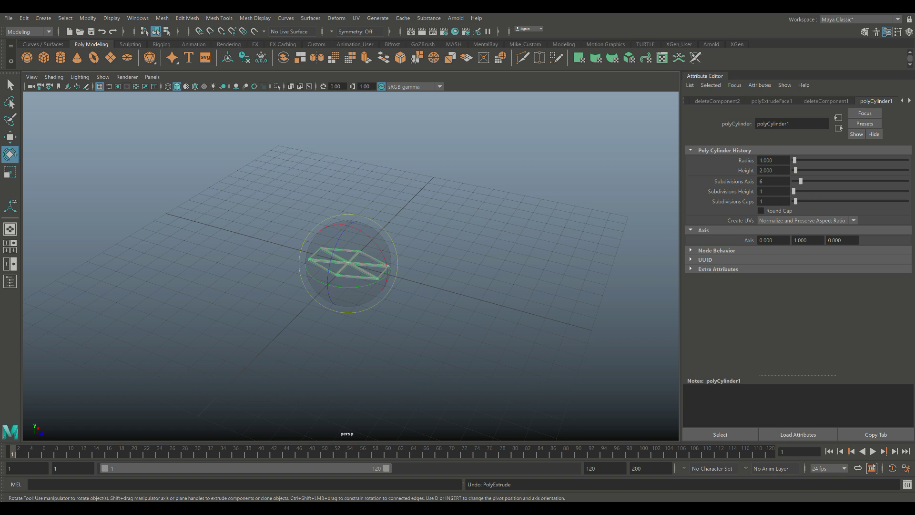
{"action": "left_click_drag", "start_coordinate": [339, 253], "coordinate": [362, 275]}
{"action": "key", "text": "ctrl+z"}
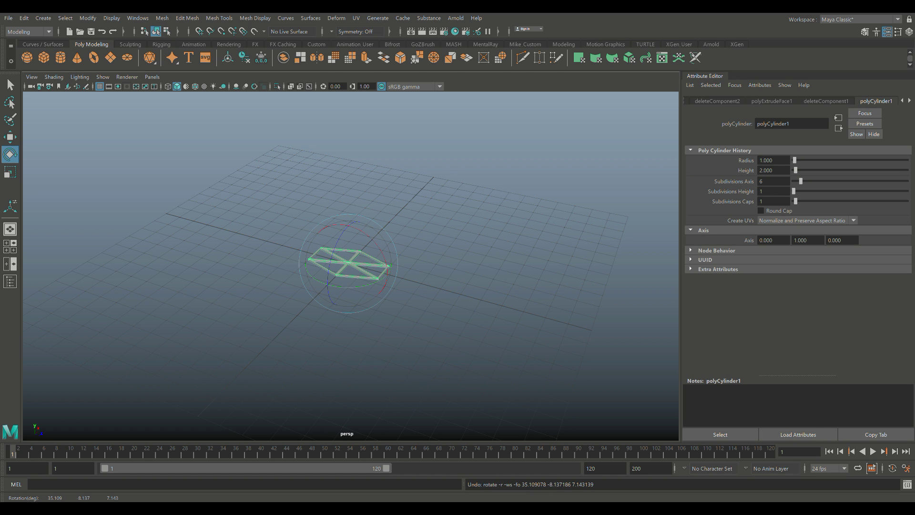
{"action": "key", "text": "ctrl+z"}
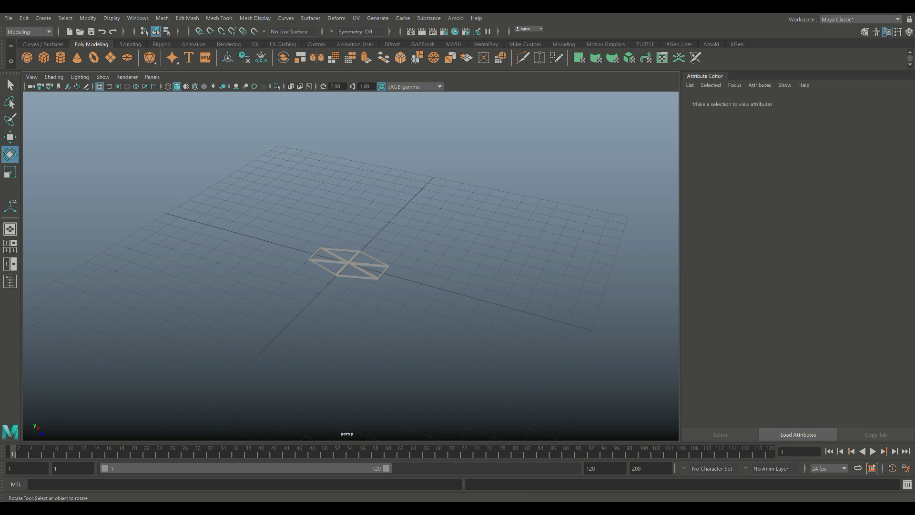
{"action": "left_click", "coordinate": [349, 263]}
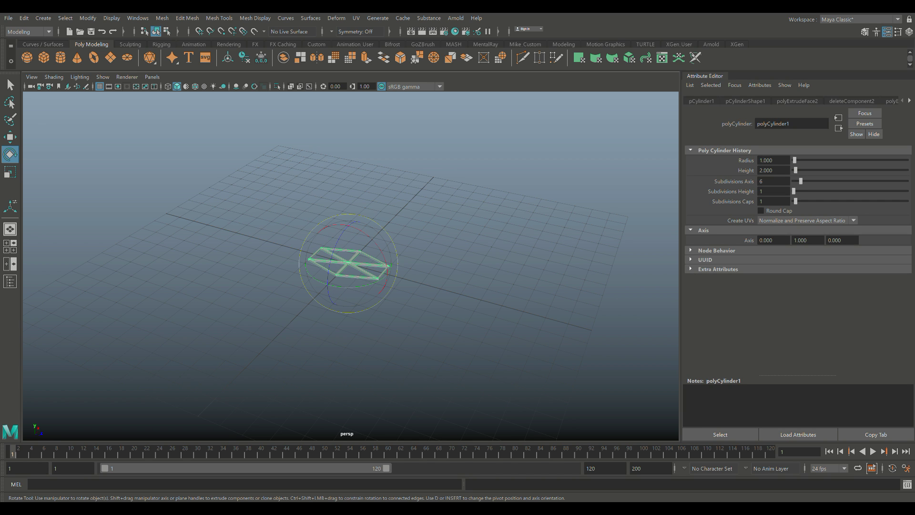
{"action": "mouse_move", "coordinate": [372, 239]}
{"action": "left_mouse_down"}
{"action": "mouse_move", "coordinate": [383, 287]}
{"action": "mouse_move", "coordinate": [424, 226]}
{"action": "mouse_move", "coordinate": [429, 257]}
{"action": "mouse_move", "coordinate": [375, 247]}
{"action": "left_mouse_up"}
- Raise the upright frame about 2 units along Y so that it rests on the grid
{"action": "scroll", "coordinate": [383, 287], "scroll_direction": "up", "scroll_amount": 4}
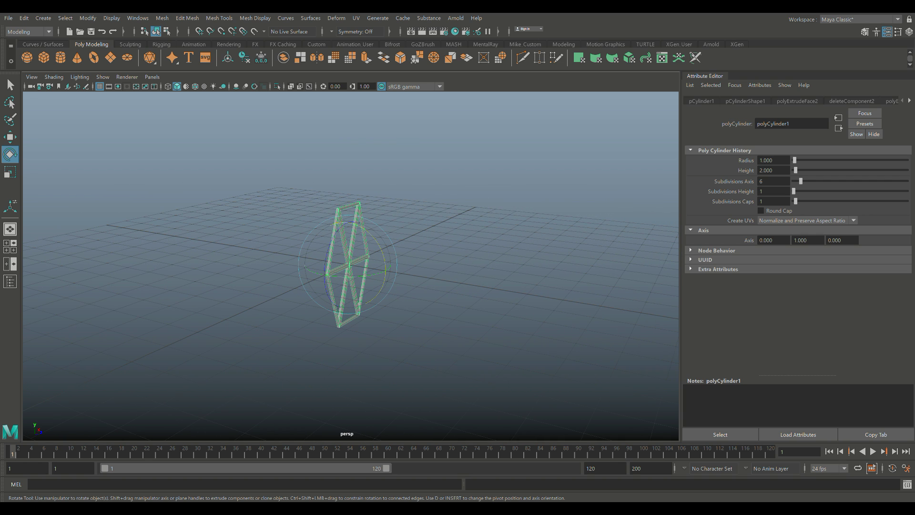
{"action": "key", "text": "w"}
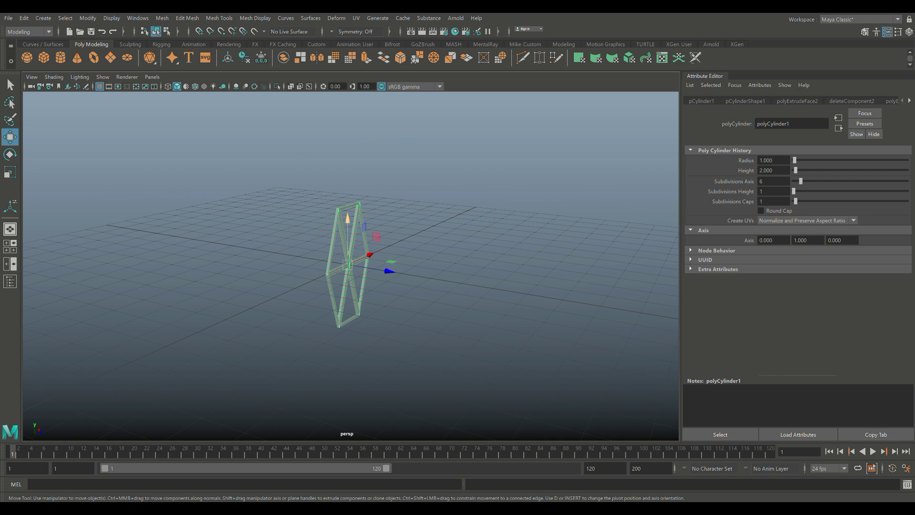
{"action": "left_click_drag", "start_coordinate": [349, 219], "coordinate": [348, 161]}
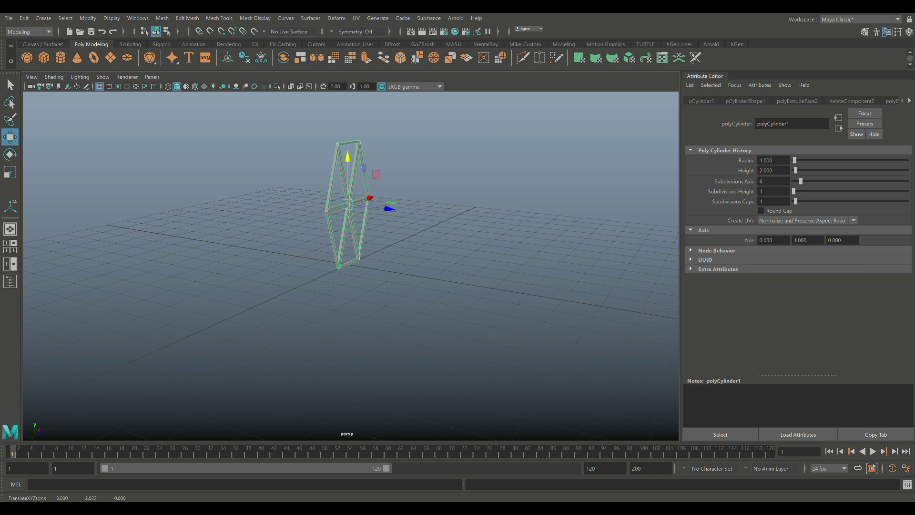
- Duplicate the upright frame and move the copy about 5 units along Z
{"action": "key", "text": "ctrl+d"}
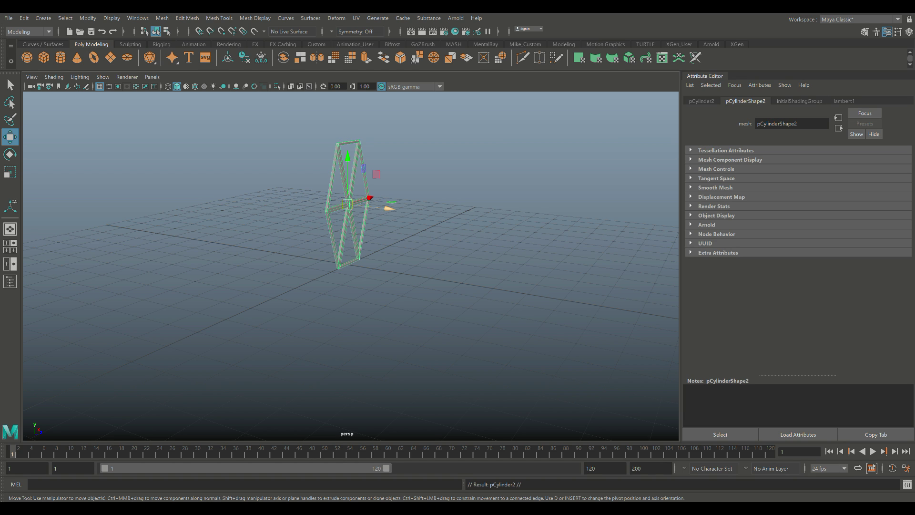
{"action": "left_click_drag", "start_coordinate": [389, 208], "coordinate": [543, 225]}
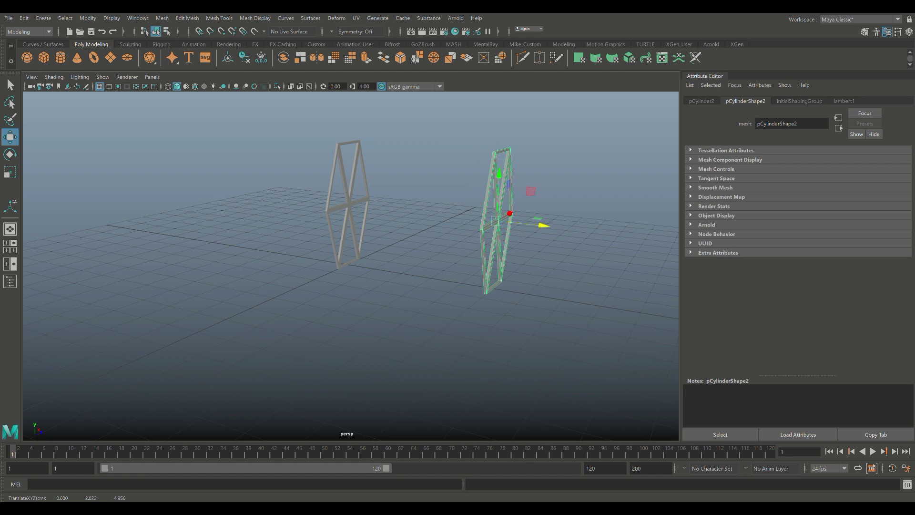
{"action": "left_click_drag", "start_coordinate": [543, 226], "coordinate": [613, 237], "text": "alt"}
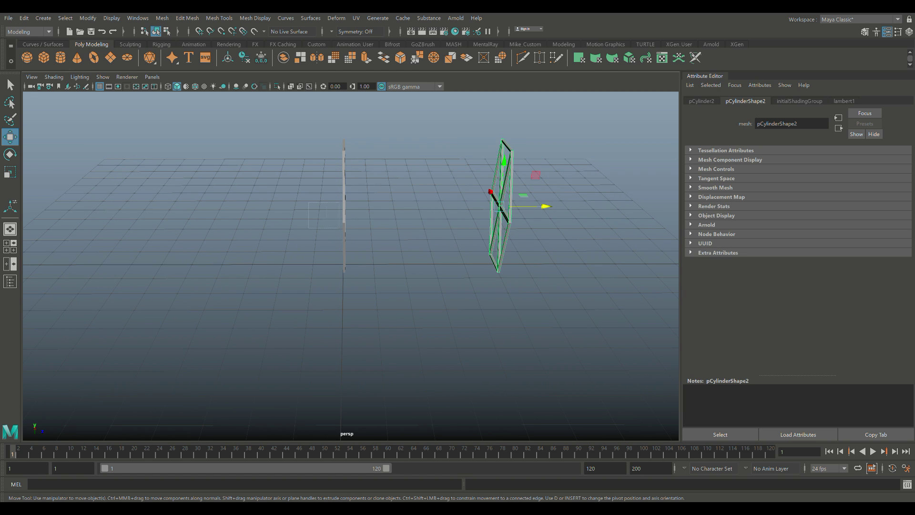
- Combine the two frames into one mesh and snap it to the grid so the pair is centred on the origin
{"action": "left_click_drag", "start_coordinate": [362, 247], "coordinate": [361, 245]}
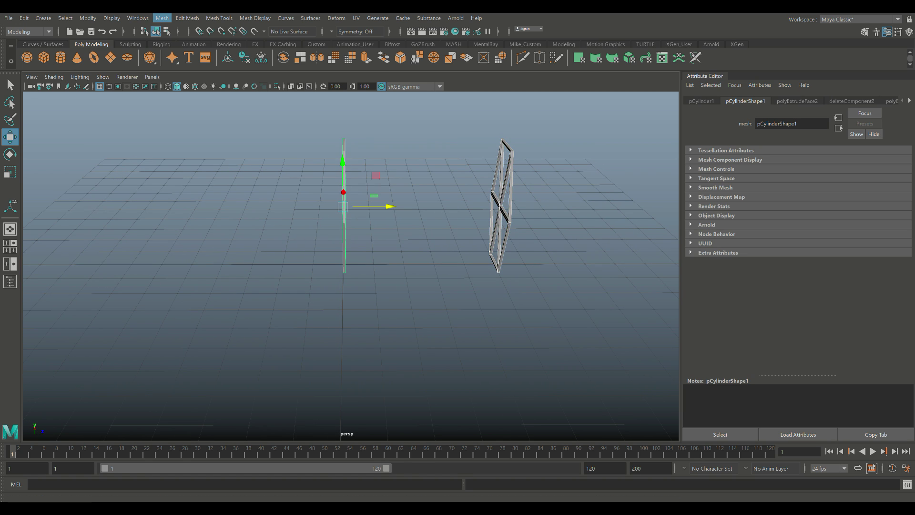
{"action": "left_click", "coordinate": [162, 18]}
{"action": "left_click", "coordinate": [187, 53]}
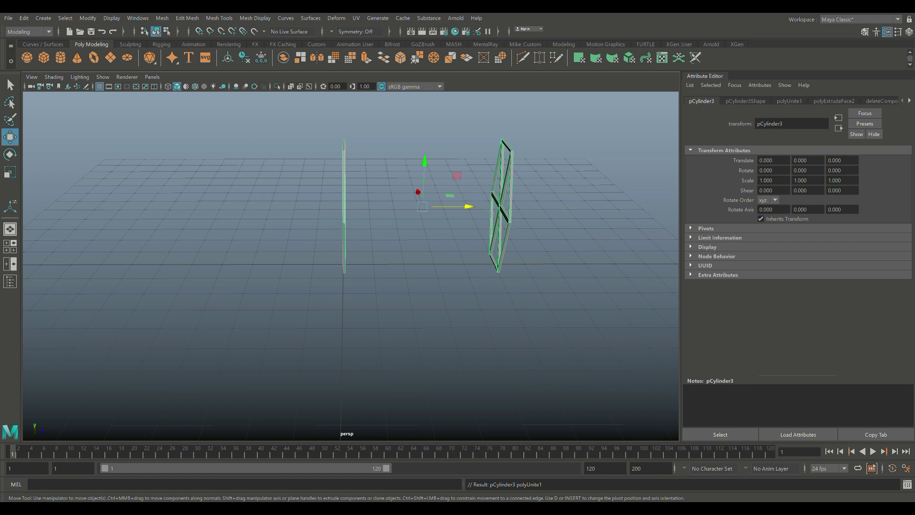
{"action": "key", "text": "x"}
{"action": "left_click_drag", "start_coordinate": [422, 206], "coordinate": [339, 260]}
{"action": "left_click", "coordinate": [339, 260]}
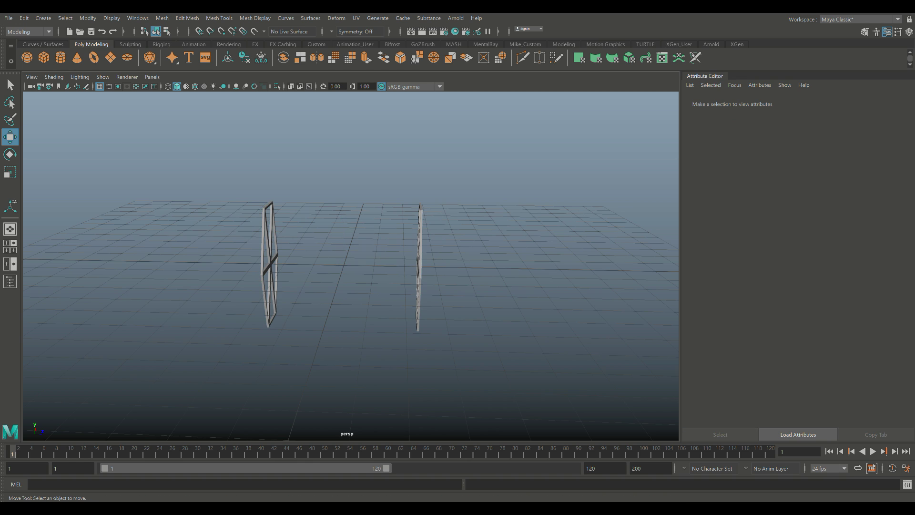
- Create a polygon sphere between the two frames and rotate it 90 degrees about Z
{"action": "left_click", "coordinate": [27, 58]}
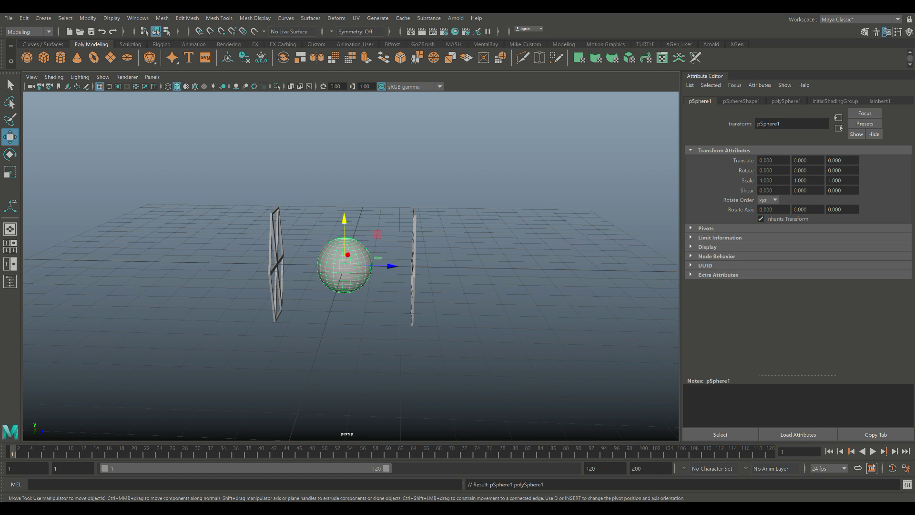
{"action": "scroll", "coordinate": [343, 262], "scroll_direction": "up", "scroll_amount": 3}
{"action": "left_click_drag", "start_coordinate": [344, 262], "coordinate": [272, 272], "text": "alt"}
{"action": "key", "text": "e"}
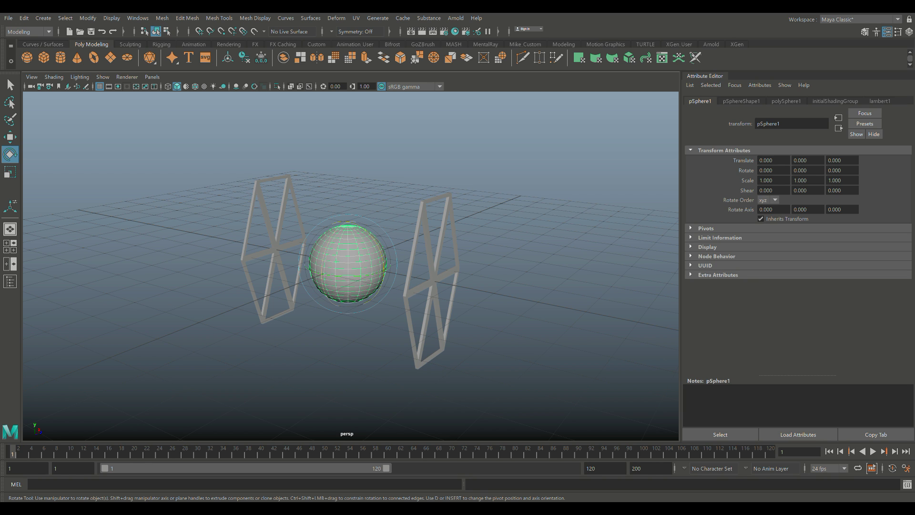
{"action": "left_click_drag", "start_coordinate": [322, 261], "coordinate": [472, 277]}
{"action": "scroll", "coordinate": [351, 266], "scroll_direction": "up", "scroll_amount": 3}
{"action": "scroll", "coordinate": [429, 278], "scroll_direction": "up", "scroll_amount": 5}
{"action": "left_click", "coordinate": [471, 278]}
{"action": "scroll", "coordinate": [467, 277], "scroll_direction": "up", "scroll_amount": 3}
{"action": "left_click", "coordinate": [410, 267]}
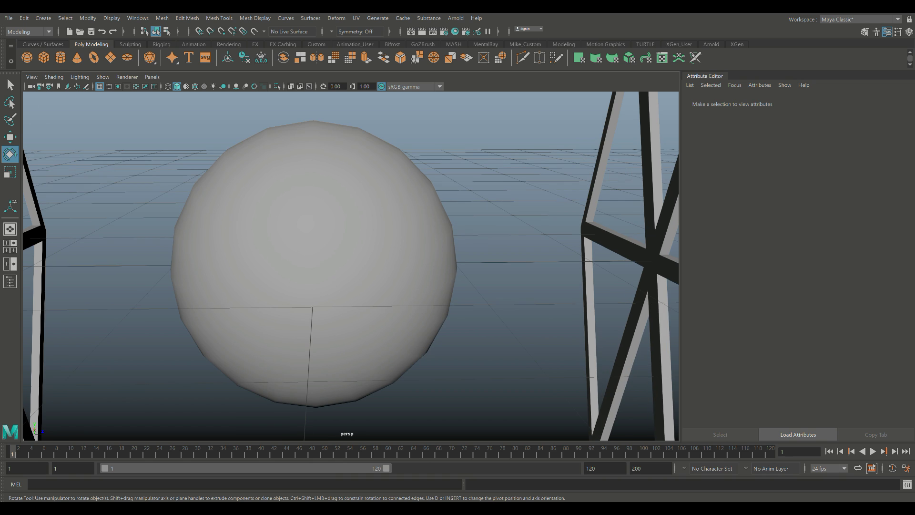
- Select the ring of faces around the sphere's front pole, grow the selection three times and delete those faces to leave a round opening
{"action": "right_click_drag", "start_coordinate": [299, 252], "coordinate": [300, 282]}
{"action": "scroll", "coordinate": [333, 338], "scroll_direction": "up", "scroll_amount": 4}
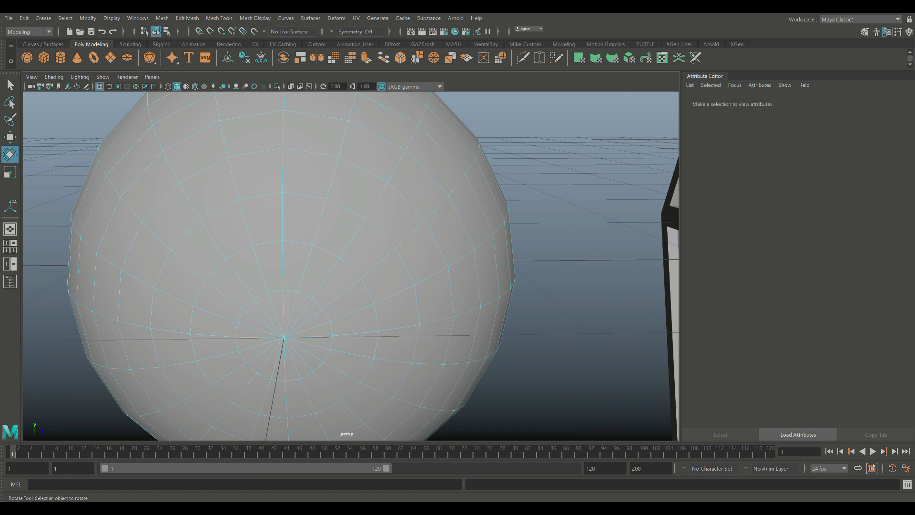
{"action": "left_click", "coordinate": [357, 319]}
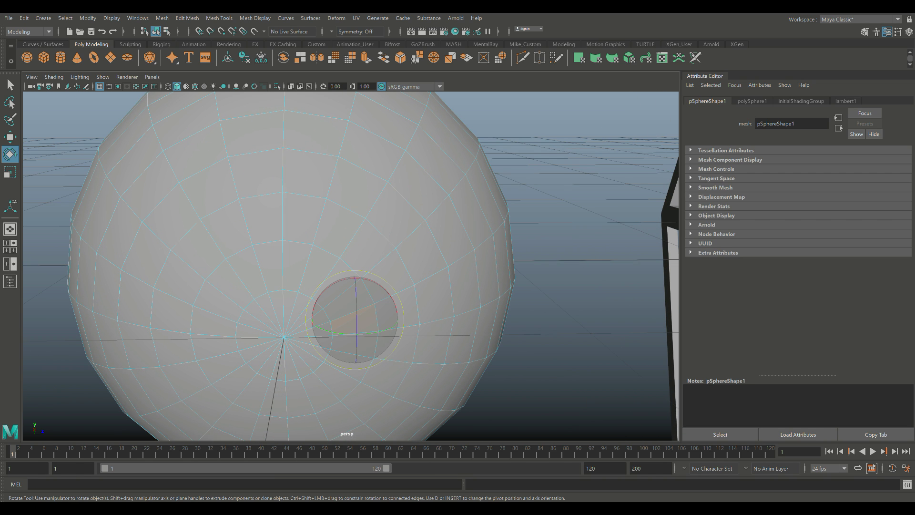
{"action": "scroll", "coordinate": [356, 315], "scroll_direction": "up", "scroll_amount": 4}
{"action": "scroll", "coordinate": [357, 316], "scroll_direction": "down", "scroll_amount": 2}
{"action": "scroll", "coordinate": [357, 313], "scroll_direction": "up", "scroll_amount": 2}
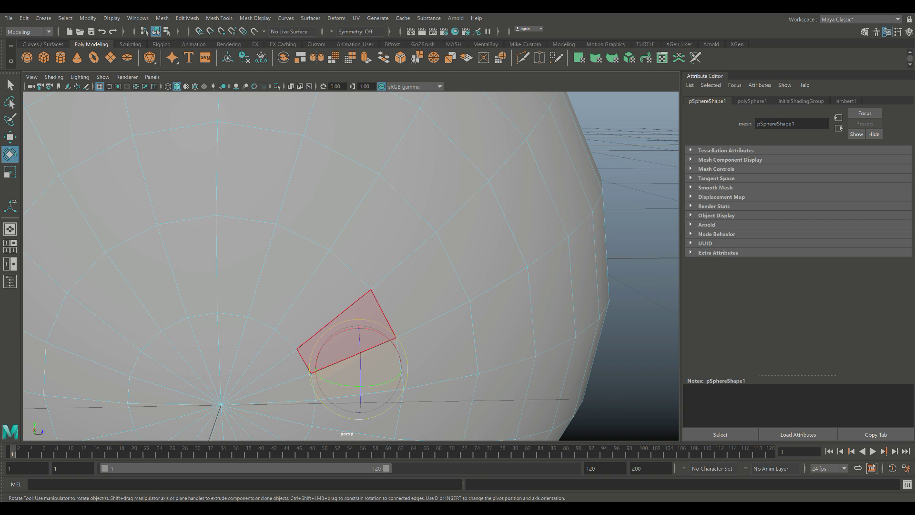
{"action": "double_click", "coordinate": [356, 316], "text": "shift"}
{"action": "scroll", "coordinate": [362, 316], "scroll_direction": "down", "scroll_amount": 6}
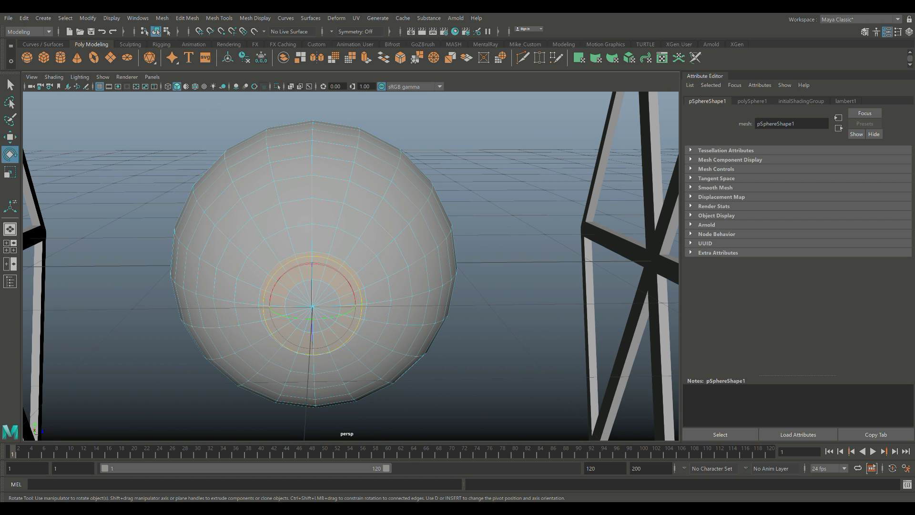
{"action": "key", "text": "shift+period"}
{"action": "key", "text": "shift+period"}
{"action": "key", "text": "shift+period"}
{"action": "scroll", "coordinate": [351, 265], "scroll_direction": "down", "scroll_amount": 3}
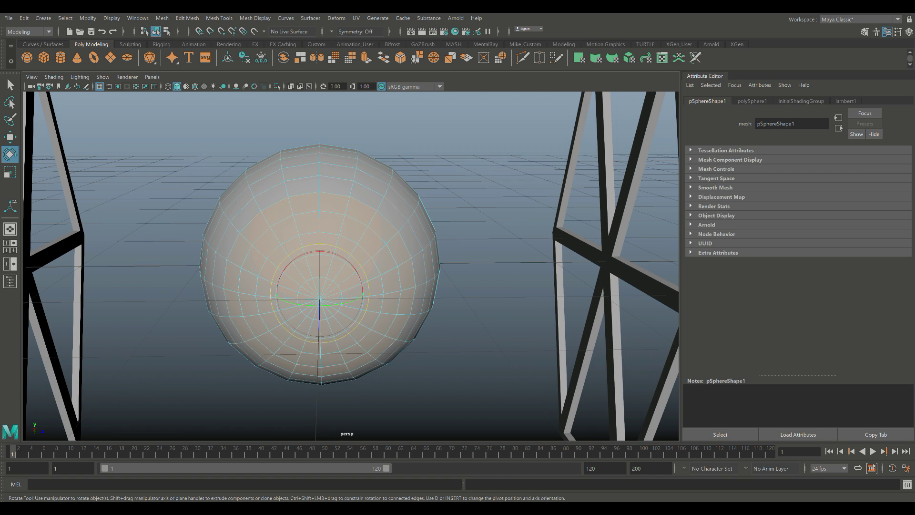
{"action": "left_click_drag", "start_coordinate": [351, 286], "coordinate": [290, 277], "text": "alt"}
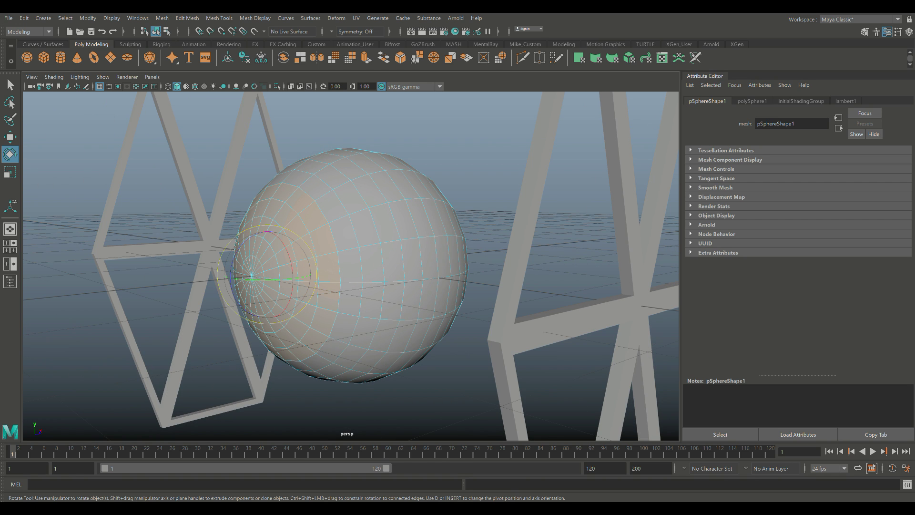
{"action": "key", "text": "Delete"}
{"action": "scroll", "coordinate": [351, 265], "scroll_direction": "up", "scroll_amount": 3}
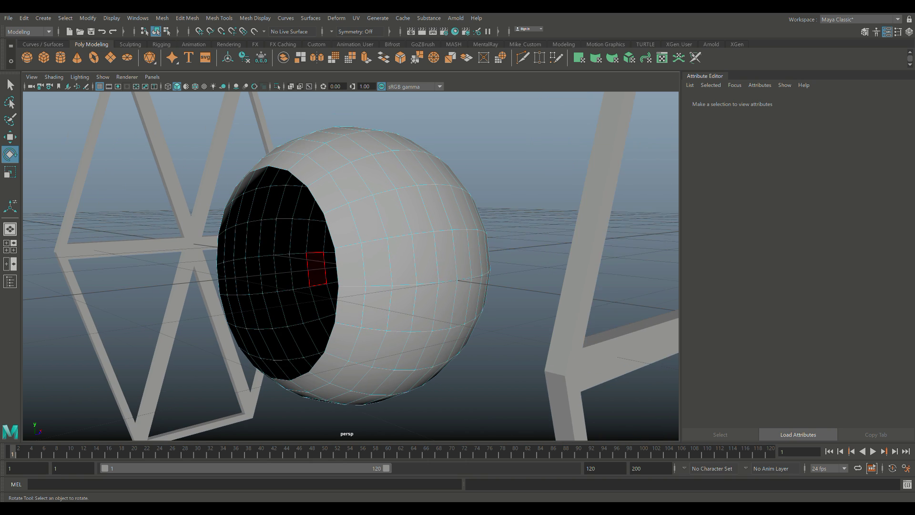
- Return the sphere to object mode with its unsmoothed display and deselect it
{"action": "scroll", "coordinate": [350, 266], "scroll_direction": "down", "scroll_amount": 5}
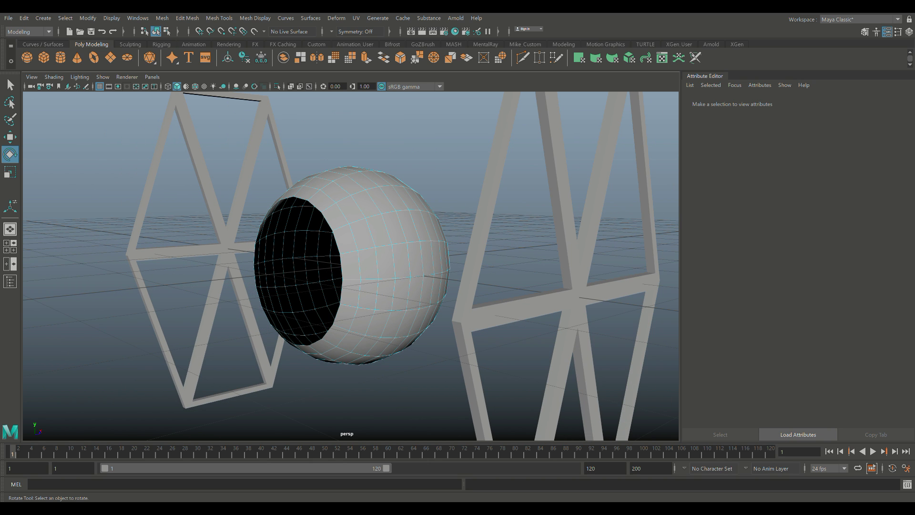
{"action": "left_click_drag", "start_coordinate": [334, 267], "coordinate": [367, 262], "text": "alt"}
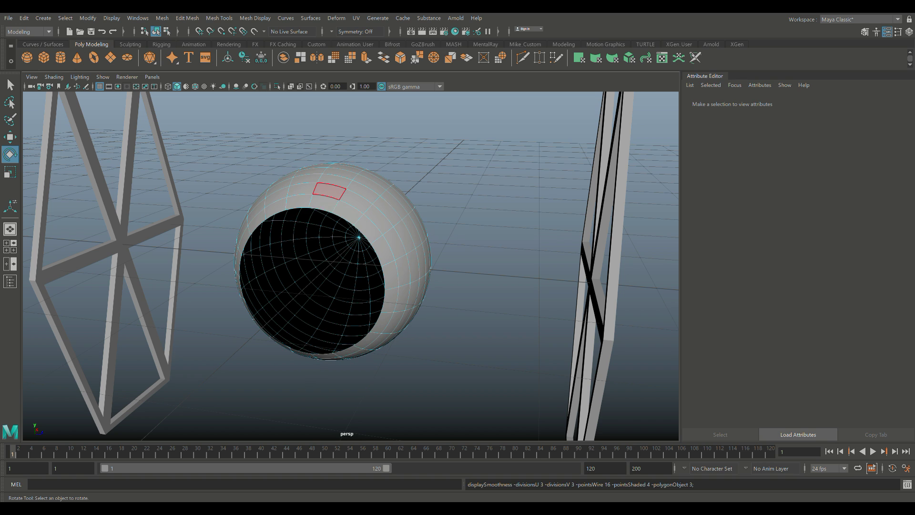
{"action": "right_click_drag", "start_coordinate": [327, 188], "coordinate": [323, 157]}
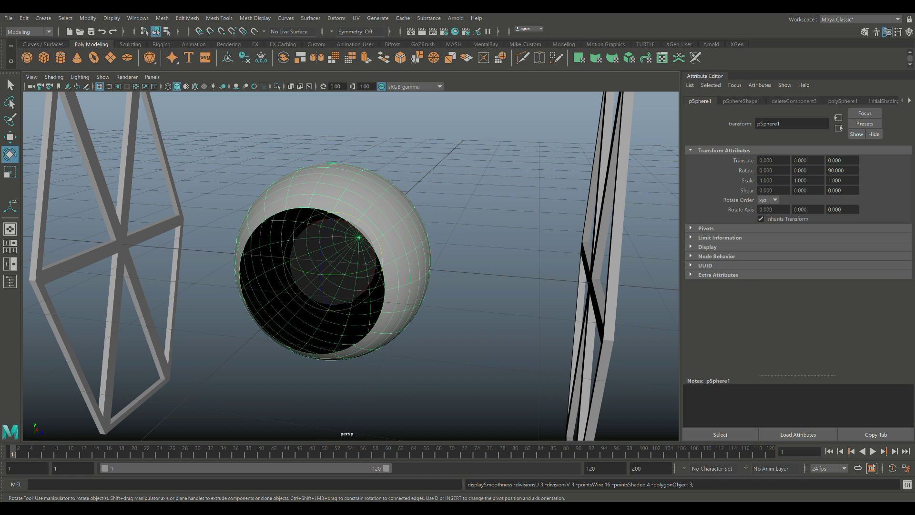
{"action": "key", "text": "1"}
{"action": "left_click", "coordinate": [470, 224]}
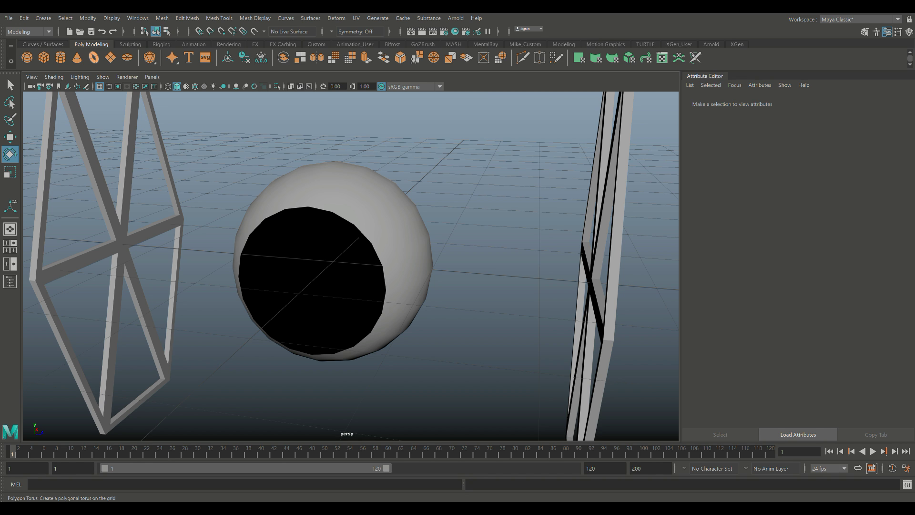
- Create a polygon torus, rotate it 90 degrees about Z and move it along X out in front of the sphere's opening
{"action": "left_click", "coordinate": [94, 58]}
{"action": "scroll", "coordinate": [350, 266], "scroll_direction": "down", "scroll_amount": 4}
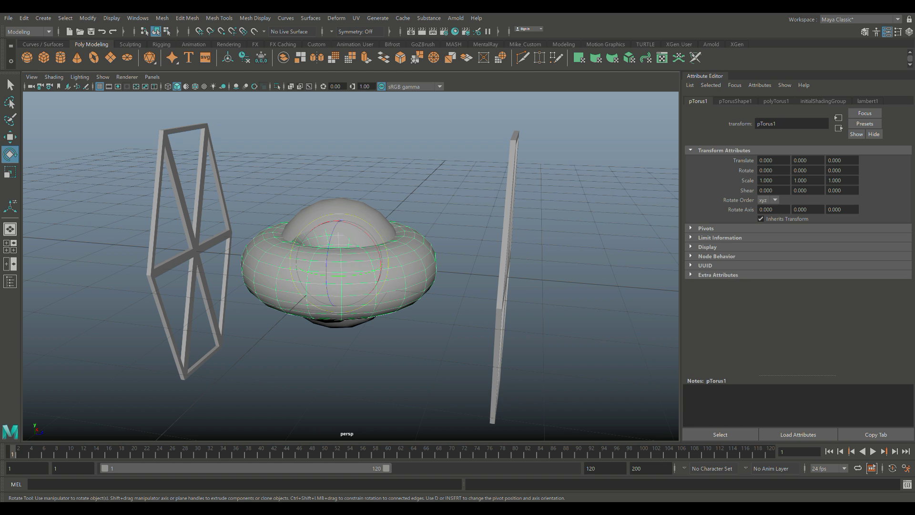
{"action": "left_click_drag", "start_coordinate": [327, 267], "coordinate": [325, 278]}
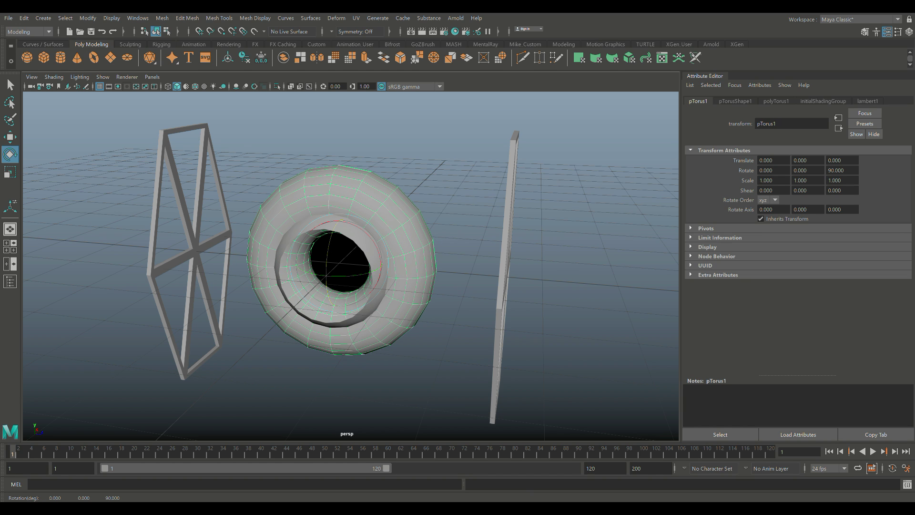
{"action": "key", "text": "w"}
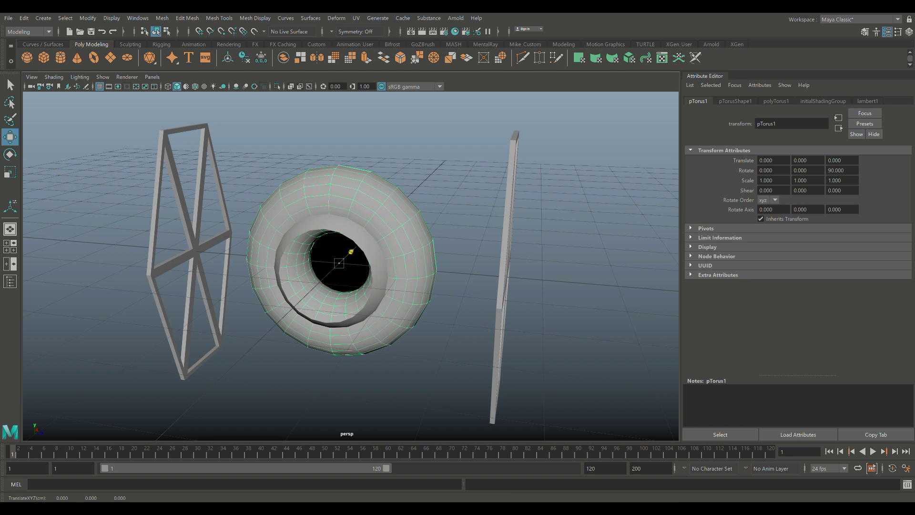
{"action": "left_click_drag", "start_coordinate": [352, 251], "coordinate": [294, 306]}
- Set the torus's section radius to 0.05 after trying 0.1 and 0.02
{"action": "left_click", "coordinate": [776, 101]}
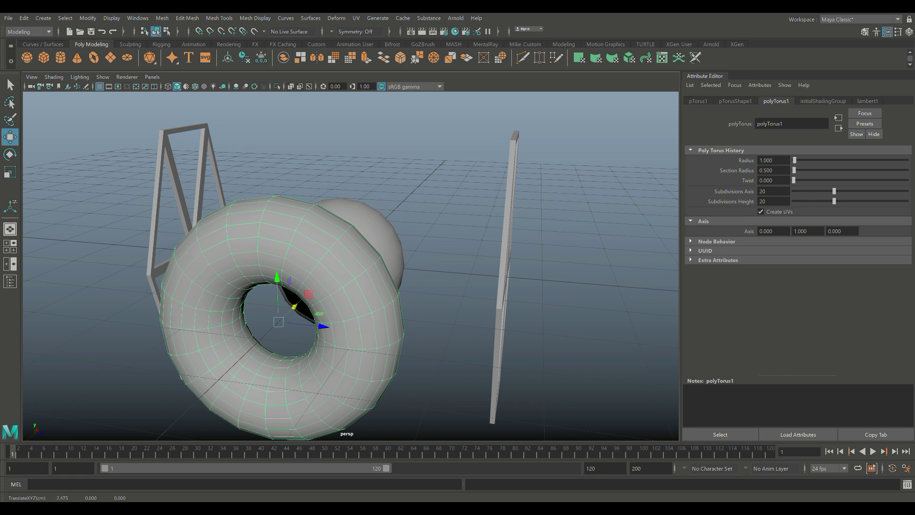
{"action": "double_click", "coordinate": [766, 171]}
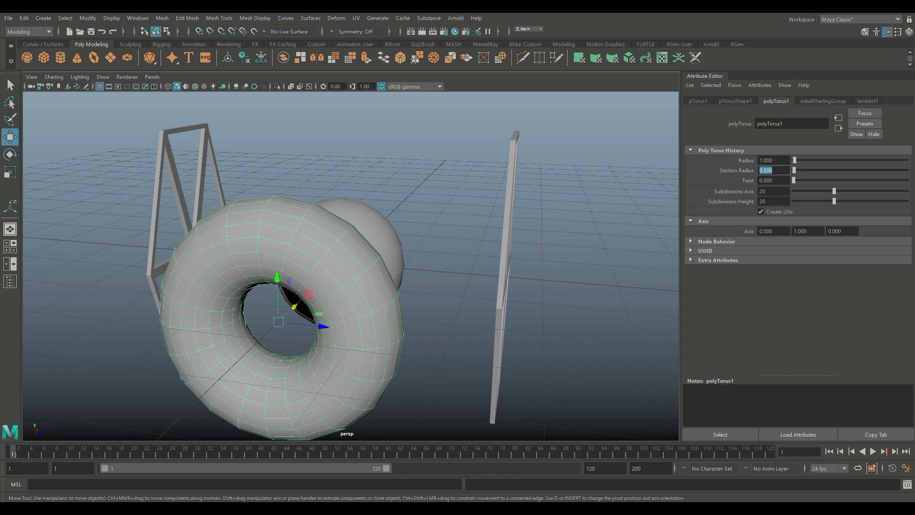
{"action": "type", "text": "0.1"}
{"action": "key", "text": "Return"}
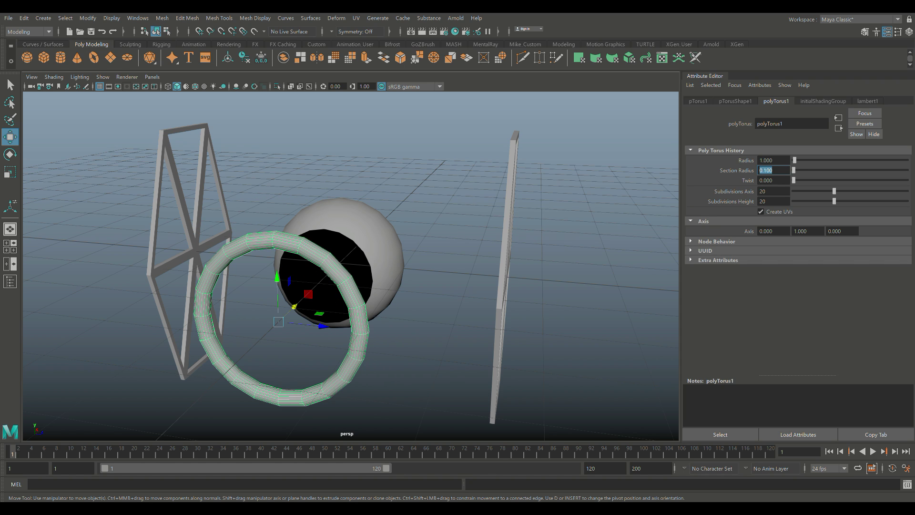
{"action": "type", "text": "0.02"}
{"action": "key", "text": "Return"}
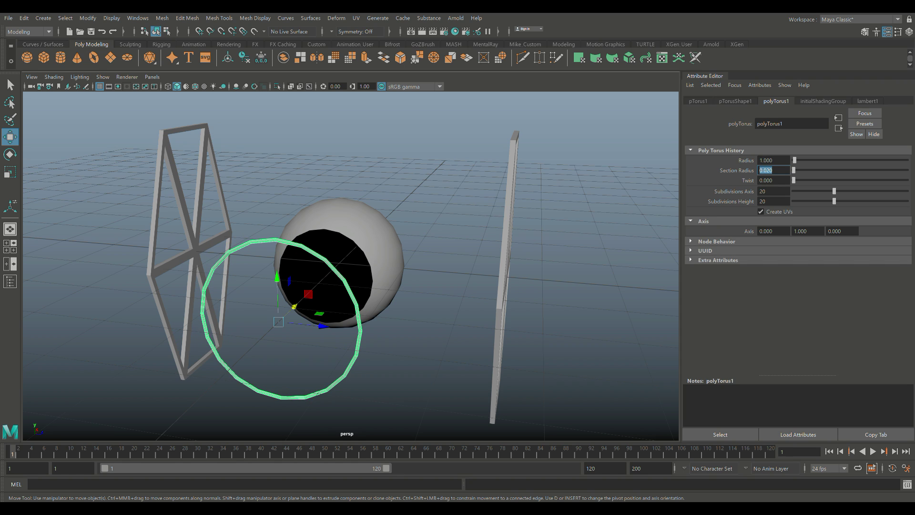
{"action": "type", "text": "0.05"}
{"action": "key", "text": "Return"}
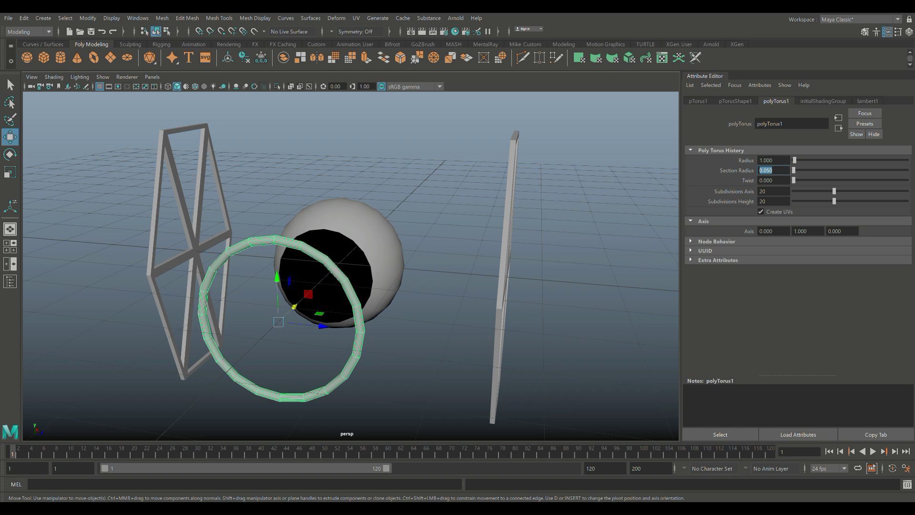
- Move the torus back to the sphere's opening and scale it uniformly to about 0.66 to fit the rim
{"action": "left_click", "coordinate": [443, 343]}
{"action": "left_click", "coordinate": [360, 328]}
{"action": "left_click_drag", "start_coordinate": [359, 329], "coordinate": [284, 328], "text": "alt"}
{"action": "left_click_drag", "start_coordinate": [241, 283], "coordinate": [275, 276]}
{"action": "key", "text": "r"}
{"action": "key", "text": "f"}
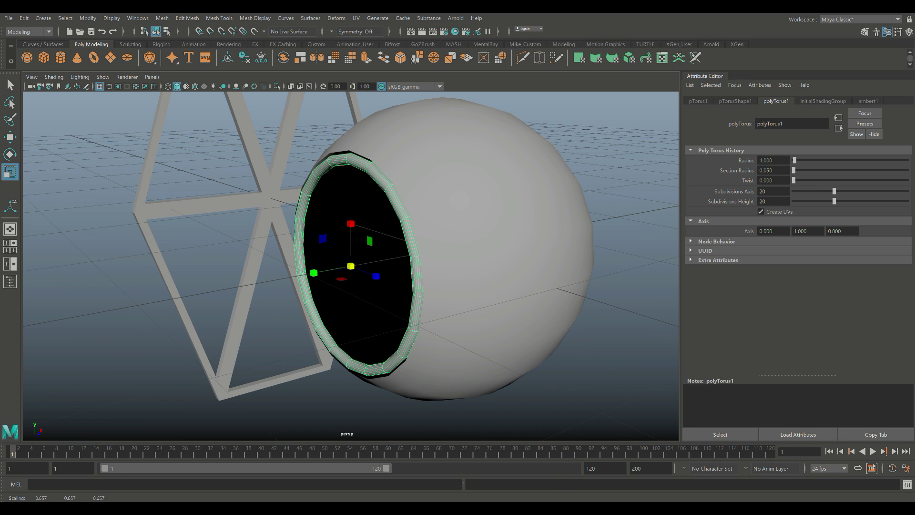
{"action": "left_click_drag", "start_coordinate": [351, 265], "coordinate": [305, 267]}
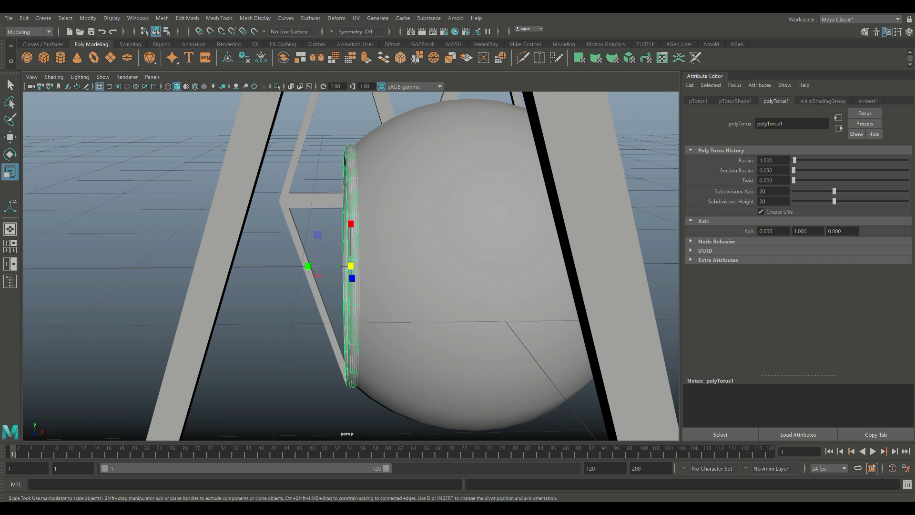
- Adjust the torus's position along X so that it sits in the rim of the sphere's opening
{"action": "key", "text": "w"}
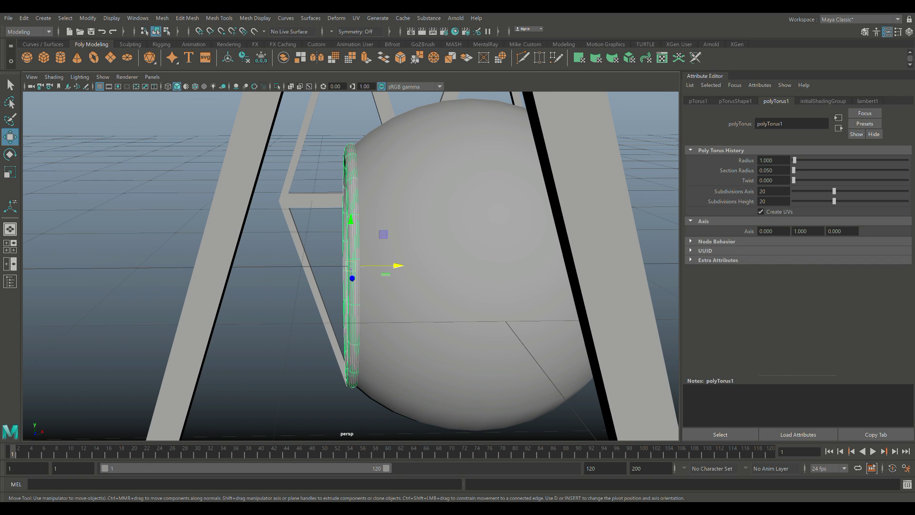
{"action": "left_click_drag", "start_coordinate": [381, 265], "coordinate": [499, 266]}
{"action": "key", "text": "r"}
- Smooth the sphere's mesh with one division level
{"action": "left_click", "coordinate": [486, 228]}
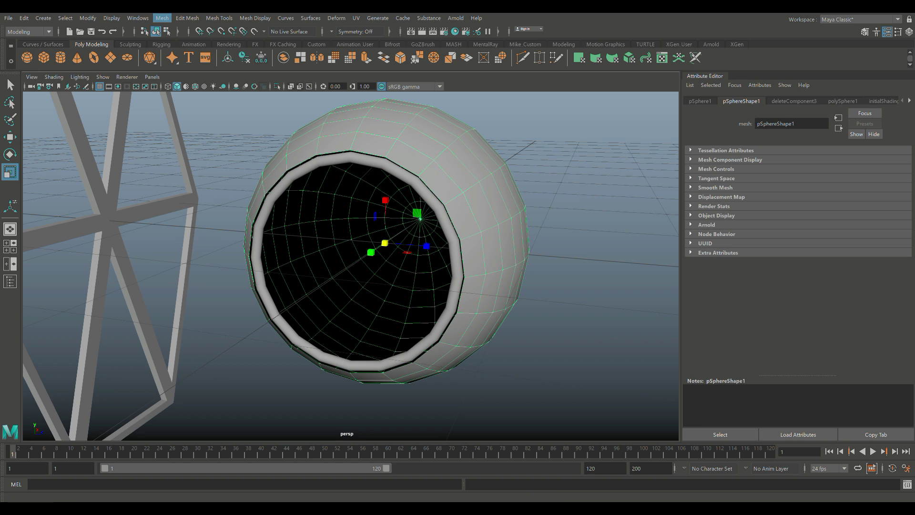
{"action": "left_click", "coordinate": [162, 18]}
{"action": "left_click", "coordinate": [187, 101]}
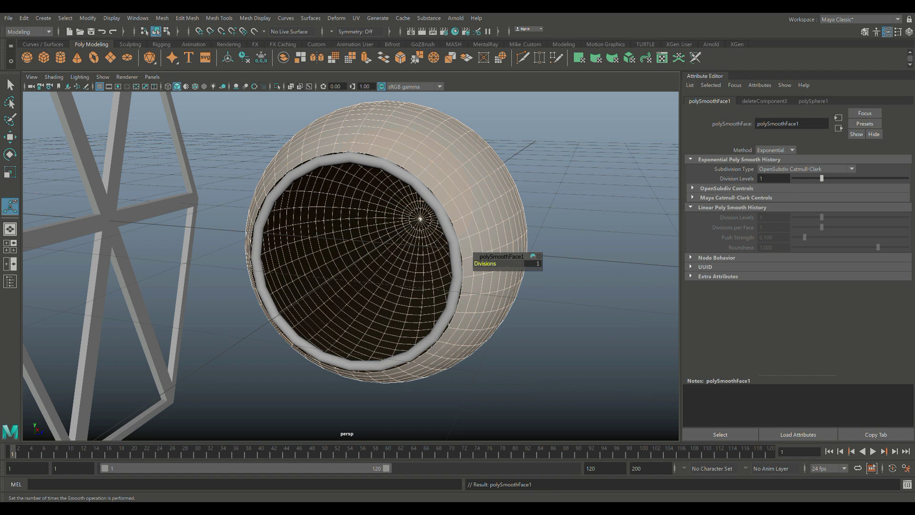
{"action": "left_click", "coordinate": [581, 200]}
- Duplicate the torus rim and move the copy outward along X in front of the sphere's opening
{"action": "left_click", "coordinate": [455, 262]}
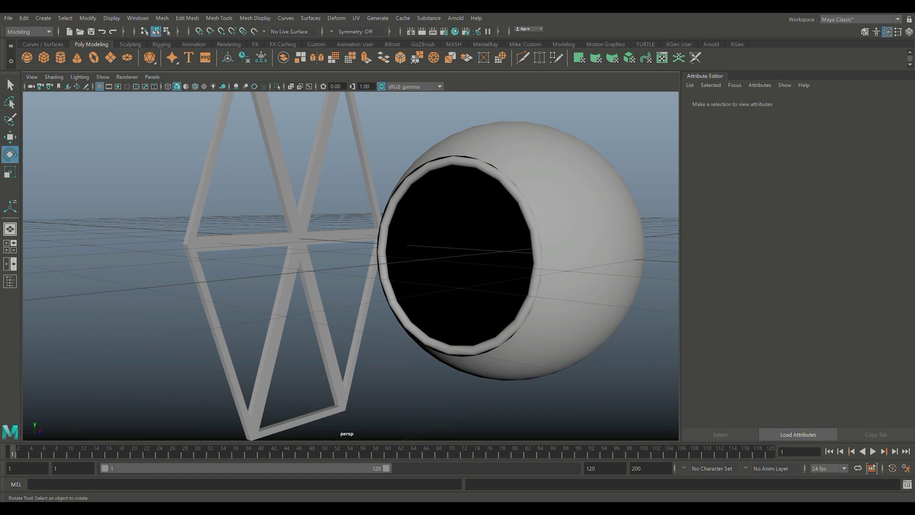
{"action": "scroll", "coordinate": [351, 266], "scroll_direction": "up", "scroll_amount": 2}
{"action": "left_click", "coordinate": [555, 262]}
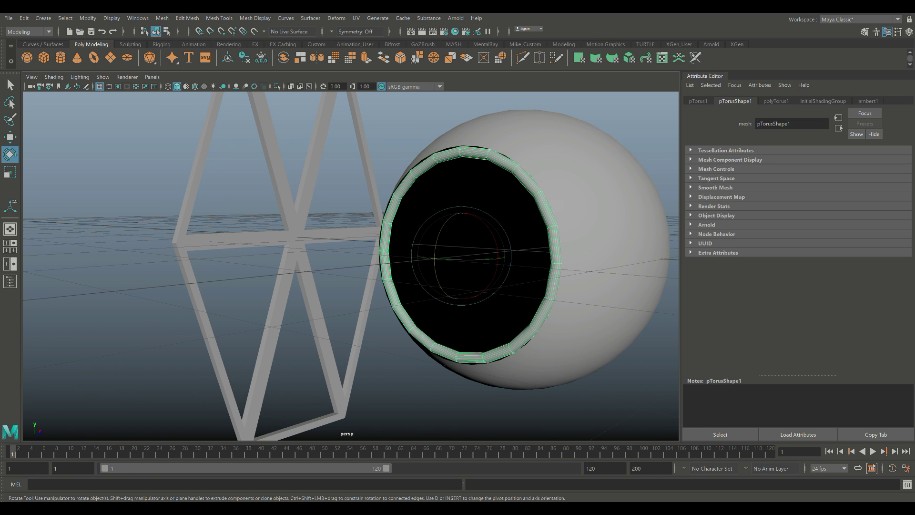
{"action": "key", "text": "ctrl+d"}
{"action": "key", "text": "w"}
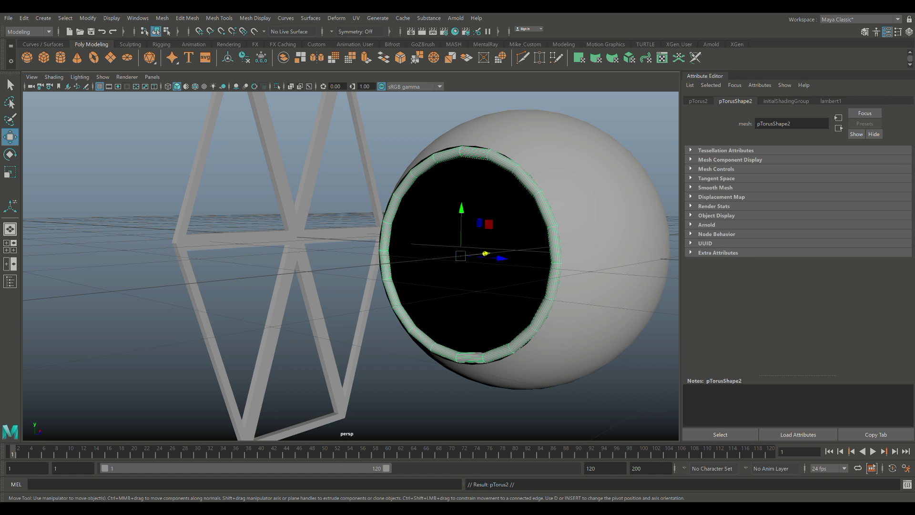
{"action": "left_click_drag", "start_coordinate": [488, 257], "coordinate": [347, 265]}
- Scale the duplicated torus uniformly to about 0.3 to make a smaller ring concentric with the opening
{"action": "key", "text": "r"}
{"action": "left_click", "coordinate": [10, 246]}
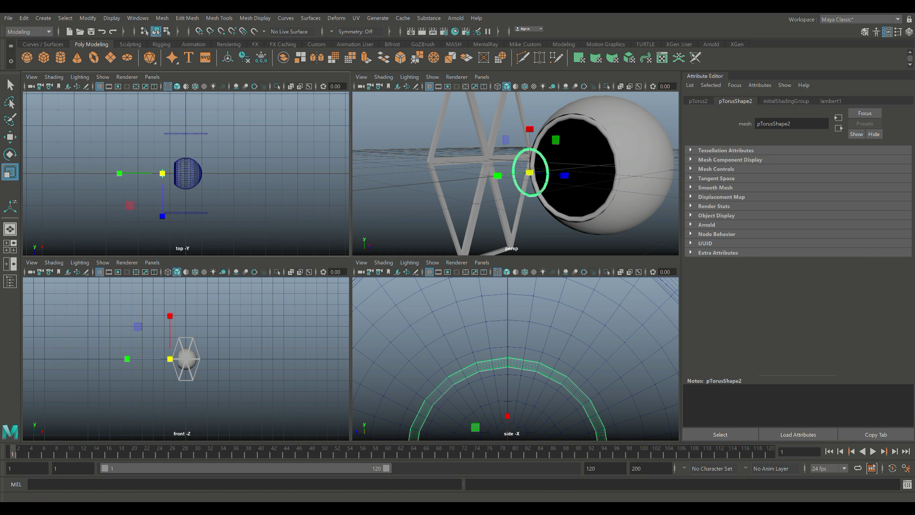
{"action": "key", "text": "a"}
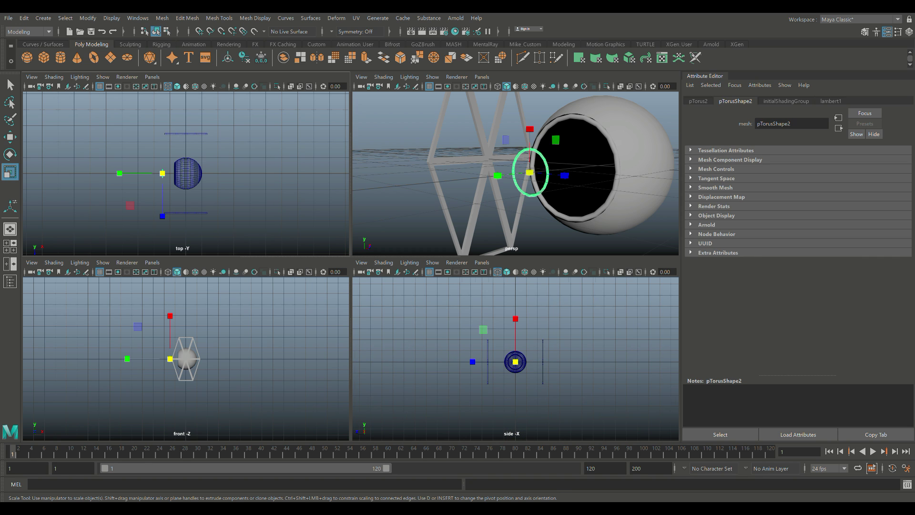
{"action": "key", "text": "space"}
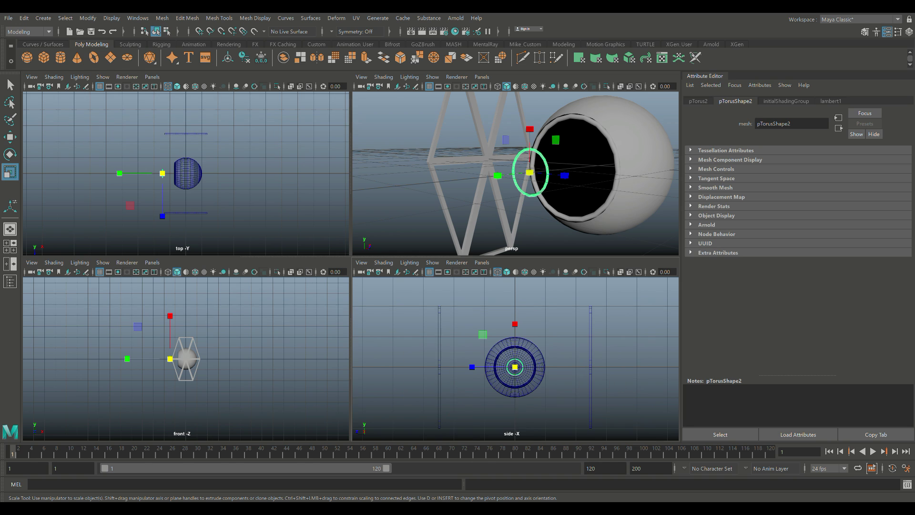
{"action": "scroll", "coordinate": [350, 265], "scroll_direction": "up", "scroll_amount": 3}
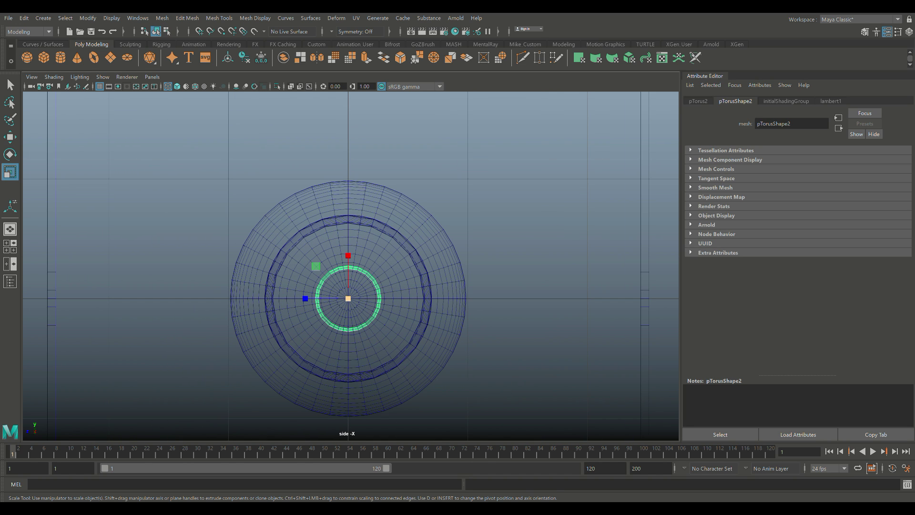
{"action": "left_click_drag", "start_coordinate": [348, 298], "coordinate": [355, 298]}
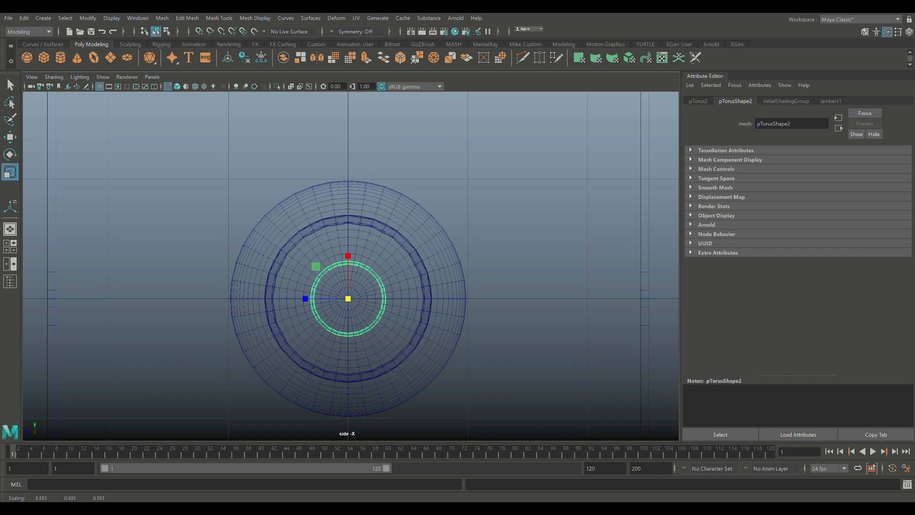
- Smooth both torus rings together with one division level
{"action": "left_click", "coordinate": [10, 246]}
{"action": "key", "text": "space"}
{"action": "scroll", "coordinate": [351, 265], "scroll_direction": "down", "scroll_amount": 3}
{"action": "scroll", "coordinate": [350, 266], "scroll_direction": "up", "scroll_amount": 3}
{"action": "left_click_drag", "start_coordinate": [389, 260], "coordinate": [294, 280], "text": "alt"}
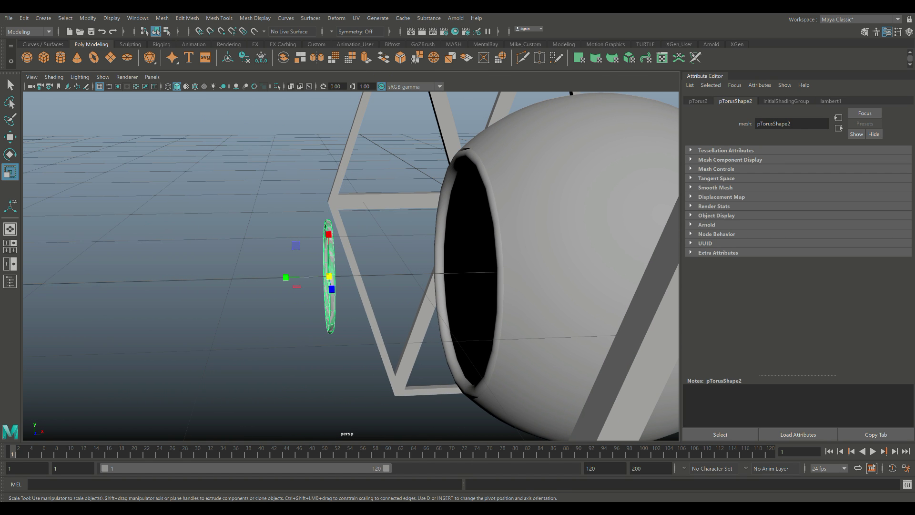
{"action": "left_click", "coordinate": [439, 270]}
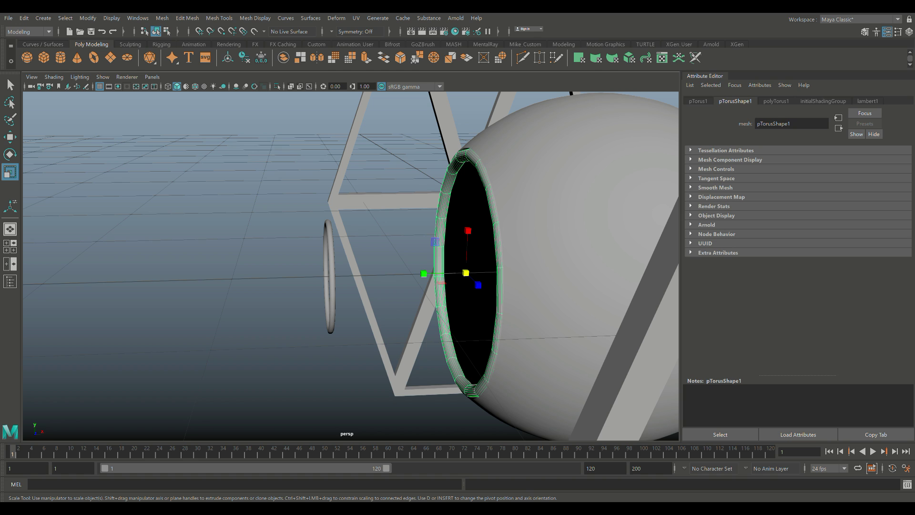
{"action": "left_click", "coordinate": [329, 257]}
{"action": "left_click", "coordinate": [162, 18]}
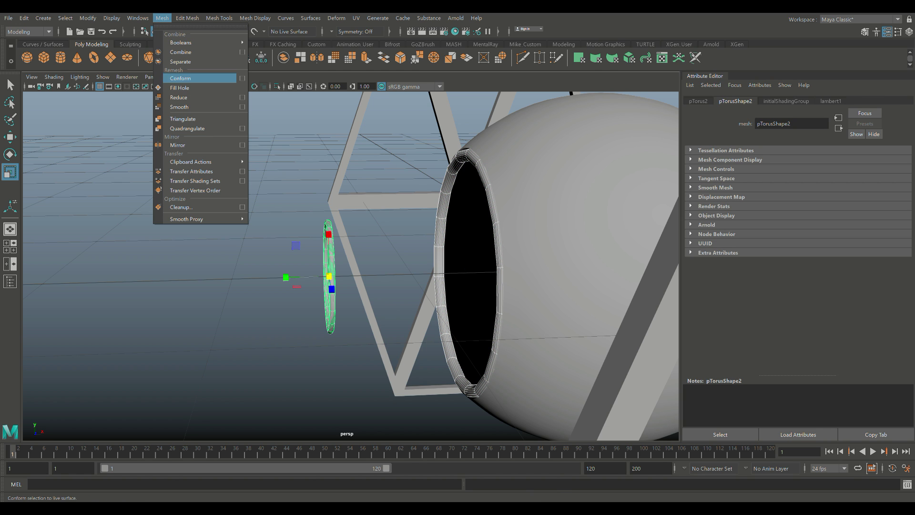
{"action": "left_click", "coordinate": [179, 107]}
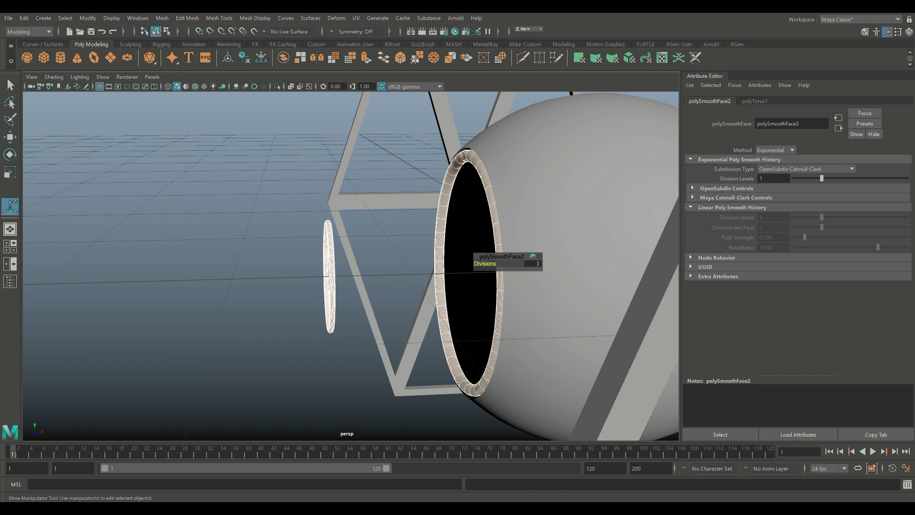
{"action": "left_click", "coordinate": [229, 200]}
{"action": "left_click_drag", "start_coordinate": [238, 210], "coordinate": [315, 226], "text": "alt"}
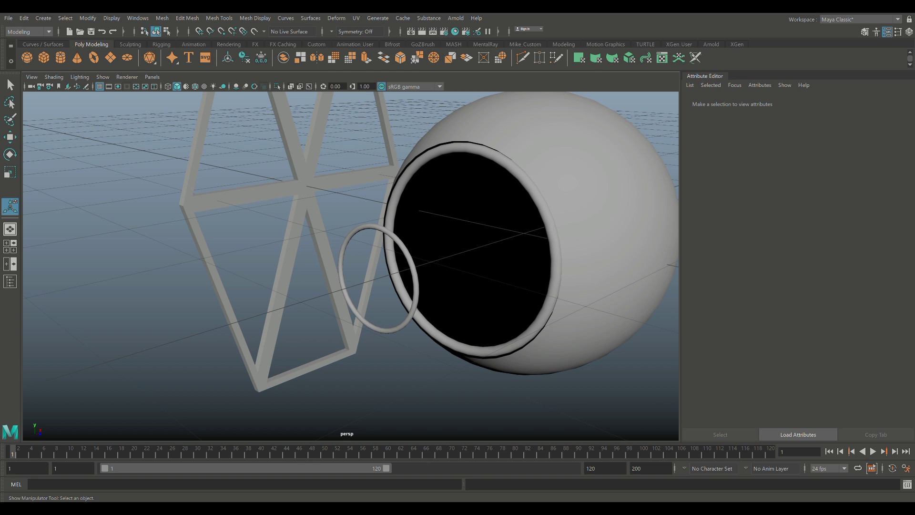
- Move the large torus rim slightly outward along X and scale it uniformly to about 0.69
{"action": "left_click", "coordinate": [390, 216]}
{"action": "left_click_drag", "start_coordinate": [389, 216], "coordinate": [350, 210], "text": "alt"}
{"action": "key", "text": "w"}
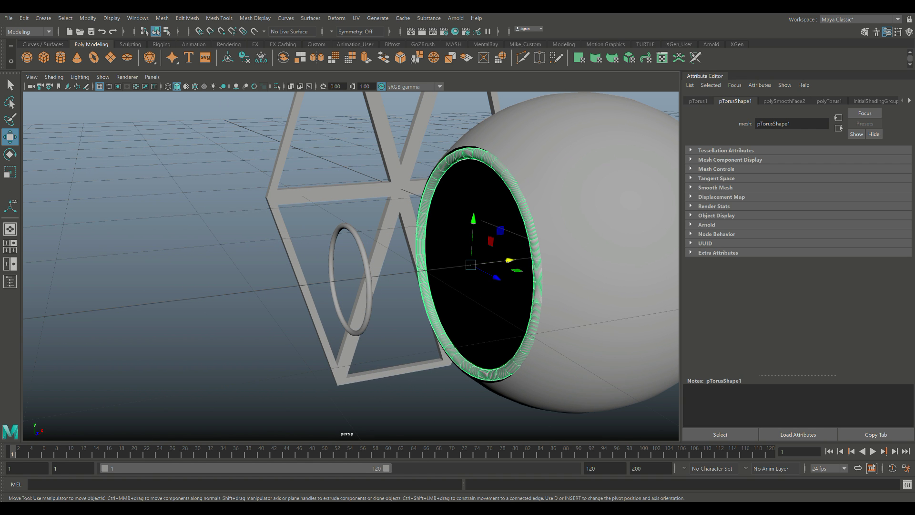
{"action": "left_click_drag", "start_coordinate": [508, 260], "coordinate": [474, 265]}
{"action": "key", "text": "r"}
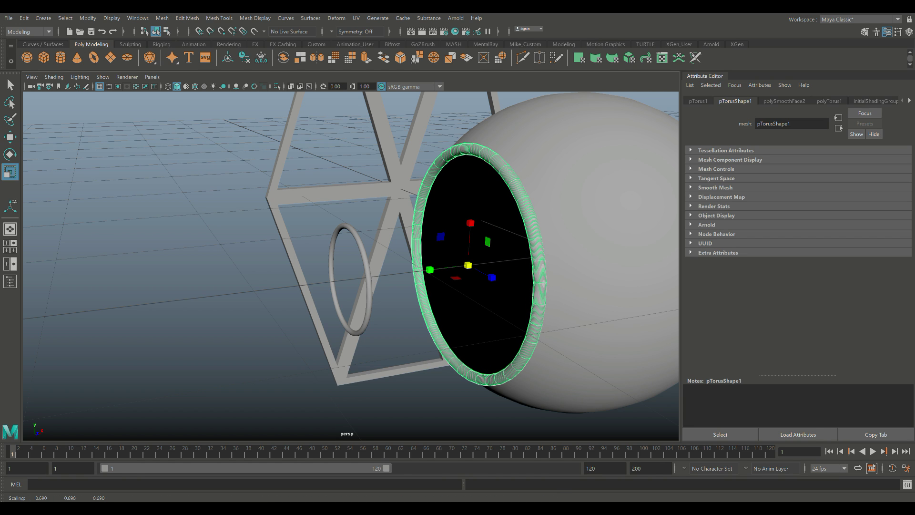
- Move the small torus back along X so it sits just in front of the sphere's large rim
{"action": "left_click", "coordinate": [367, 269]}
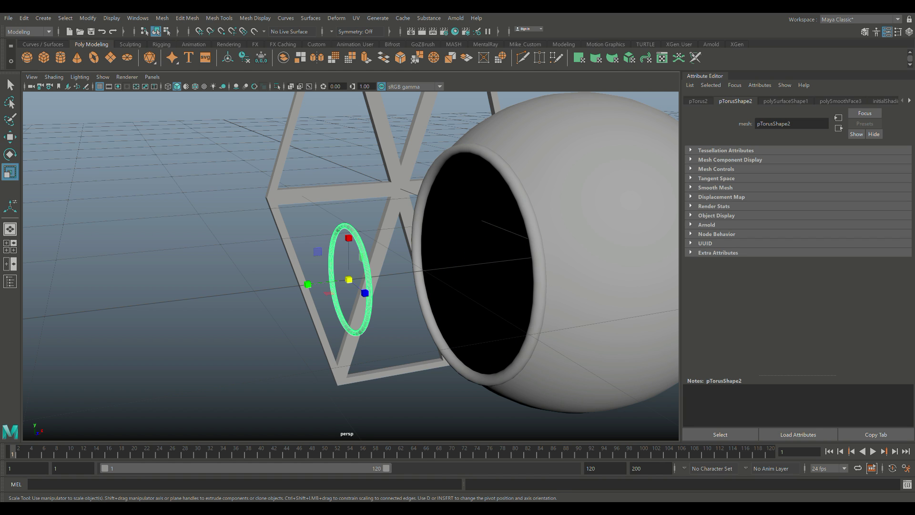
{"action": "key", "text": "w"}
{"action": "left_click_drag", "start_coordinate": [390, 285], "coordinate": [458, 298]}
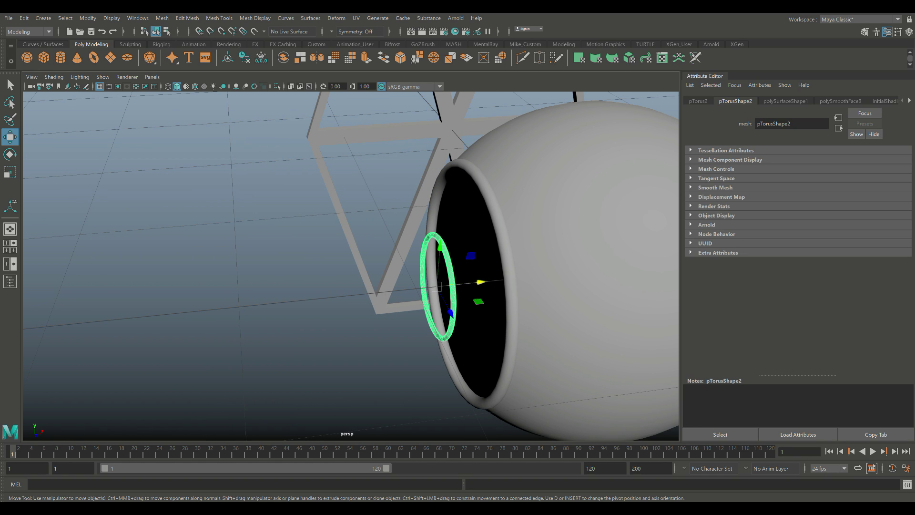
{"action": "scroll", "coordinate": [481, 282], "scroll_direction": "up", "scroll_amount": 3}
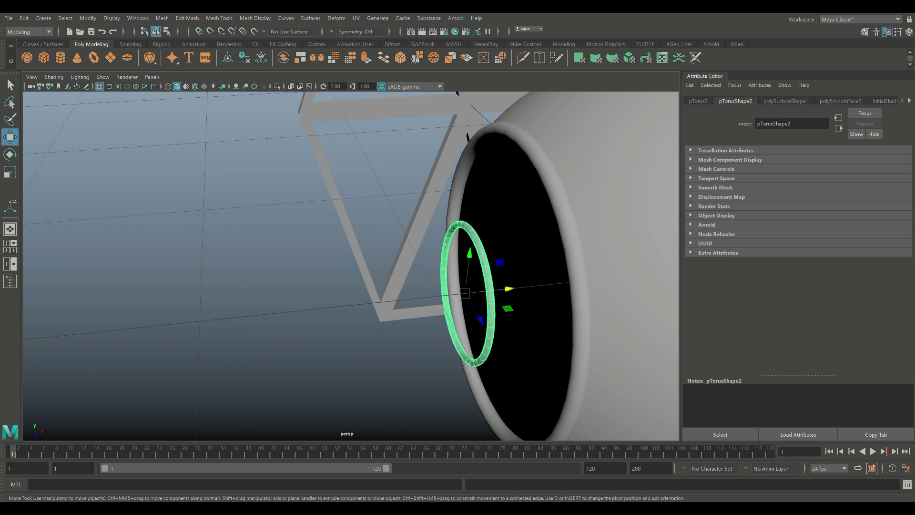
{"action": "left_click_drag", "start_coordinate": [482, 283], "coordinate": [567, 288], "text": "alt"}
{"action": "middle_click_drag", "start_coordinate": [567, 289], "coordinate": [479, 350], "text": "alt"}
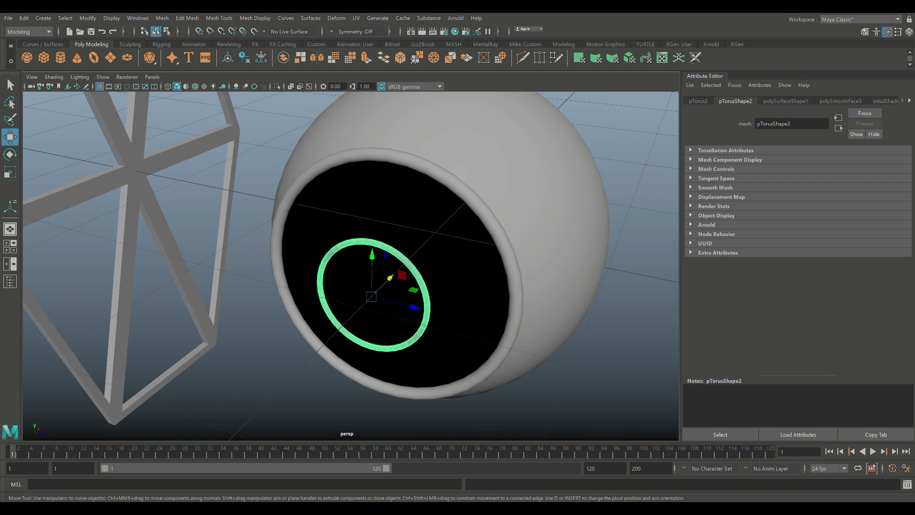
{"action": "scroll", "coordinate": [479, 349], "scroll_direction": "up", "scroll_amount": 3}
{"action": "scroll", "coordinate": [479, 350], "scroll_direction": "down", "scroll_amount": 1}
{"action": "left_click_drag", "start_coordinate": [479, 350], "coordinate": [528, 330], "text": "alt"}
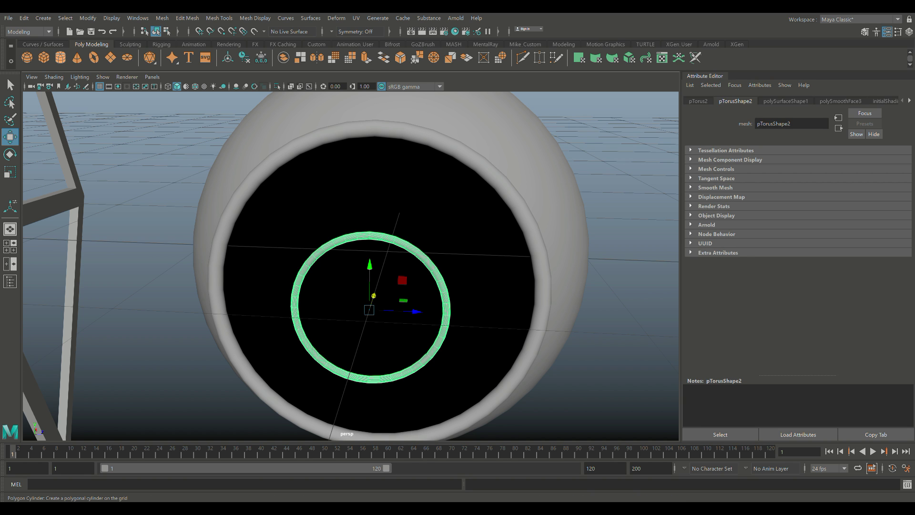
- Create a polygon cylinder, rotate it 90 degrees about Z to point forward, and set its cap subdivisions to 0
{"action": "left_click", "coordinate": [61, 58]}
{"action": "scroll", "coordinate": [429, 286], "scroll_direction": "down", "scroll_amount": 6}
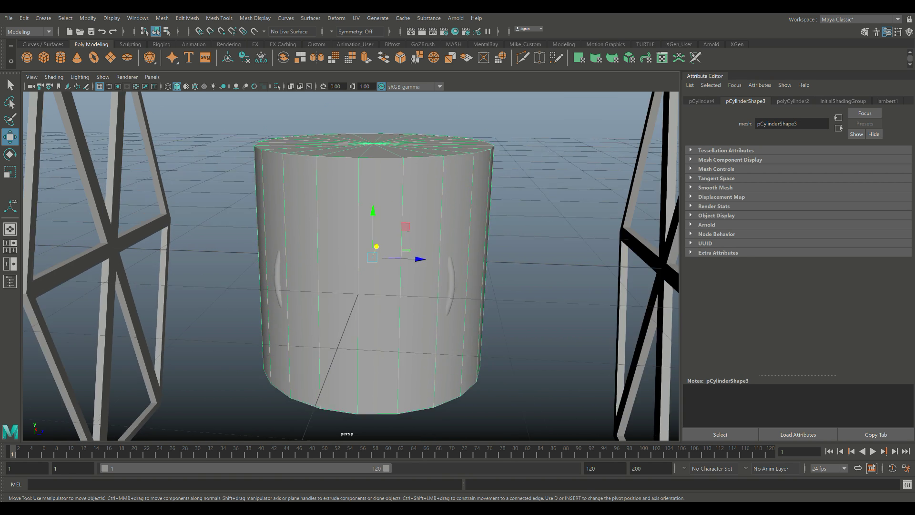
{"action": "left_click_drag", "start_coordinate": [429, 285], "coordinate": [327, 278], "text": "alt"}
{"action": "key", "text": "e"}
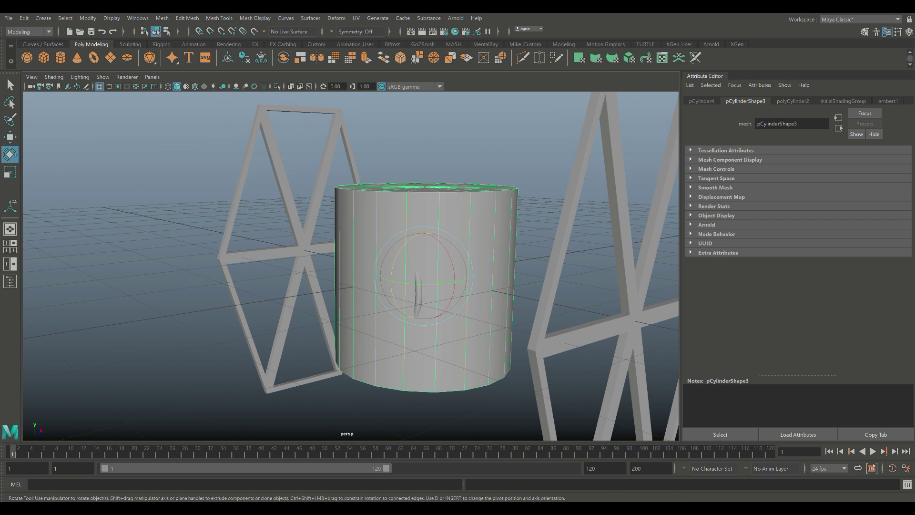
{"action": "left_click_drag", "start_coordinate": [397, 256], "coordinate": [392, 289]}
{"action": "left_click", "coordinate": [792, 101]}
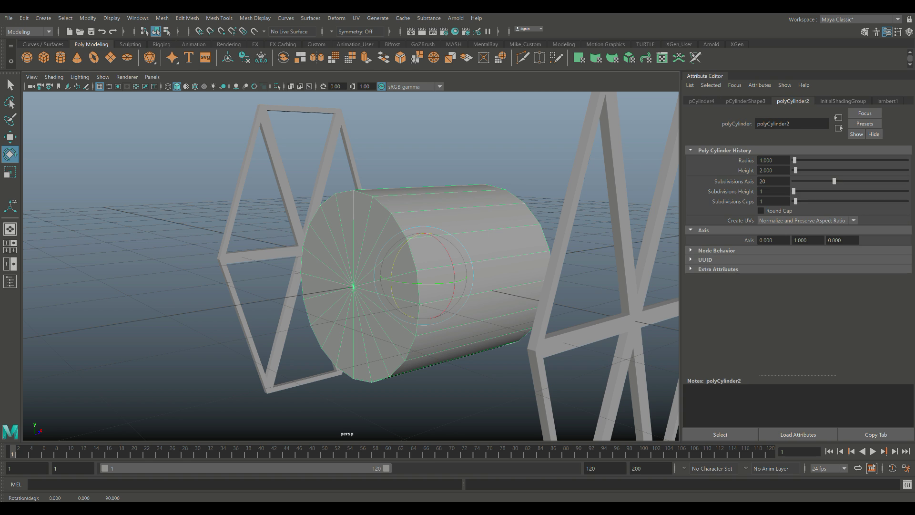
{"action": "double_click", "coordinate": [764, 201]}
- Delete the cylinder's front cap face and return to object selection
{"action": "scroll", "coordinate": [423, 276], "scroll_direction": "down", "scroll_amount": 2}
{"action": "left_click", "coordinate": [419, 157]}
{"action": "left_click_drag", "start_coordinate": [420, 159], "coordinate": [497, 166], "text": "alt"}
{"action": "right_click_drag", "start_coordinate": [406, 252], "coordinate": [407, 278]}
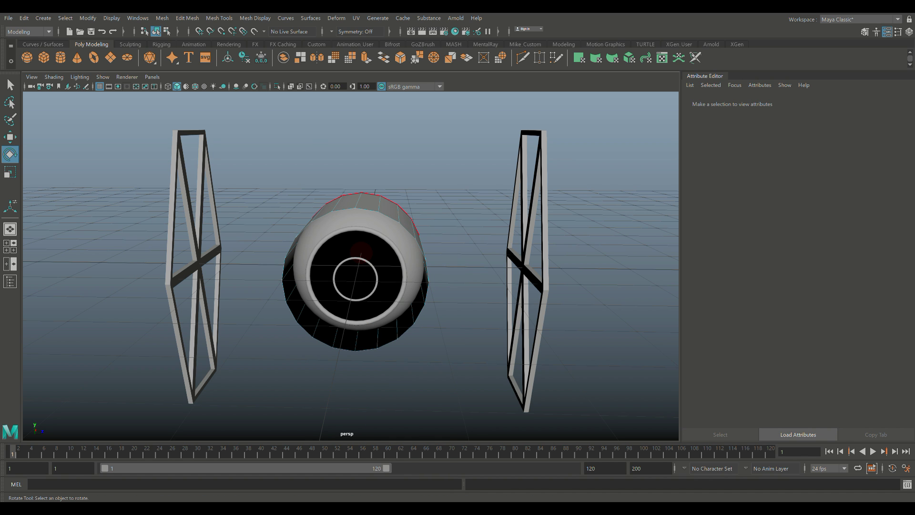
{"action": "left_click", "coordinate": [361, 252]}
{"action": "scroll", "coordinate": [363, 249], "scroll_direction": "up", "scroll_amount": 3}
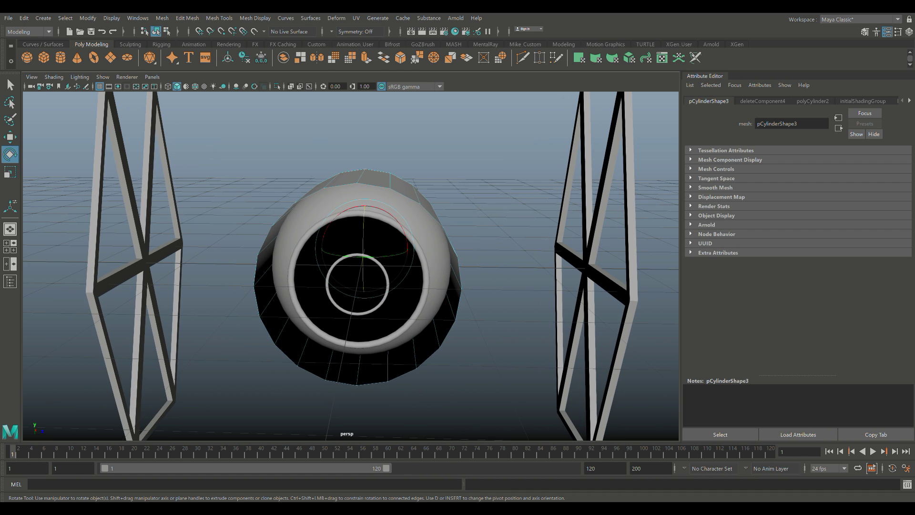
{"action": "left_click_drag", "start_coordinate": [365, 246], "coordinate": [303, 261], "text": "alt"}
{"action": "right_click_drag", "start_coordinate": [446, 207], "coordinate": [490, 192]}
- Move the cylinder along X clear of the cockpit sphere and delete its rear cap face
{"action": "key", "text": "w"}
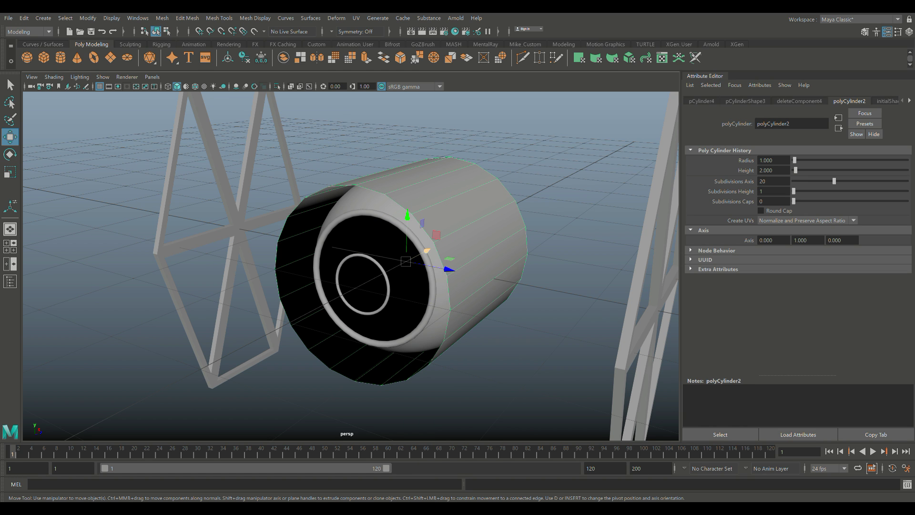
{"action": "left_click_drag", "start_coordinate": [427, 250], "coordinate": [83, 350]}
{"action": "right_click_drag", "start_coordinate": [197, 219], "coordinate": [197, 246]}
{"action": "left_click", "coordinate": [197, 247]}
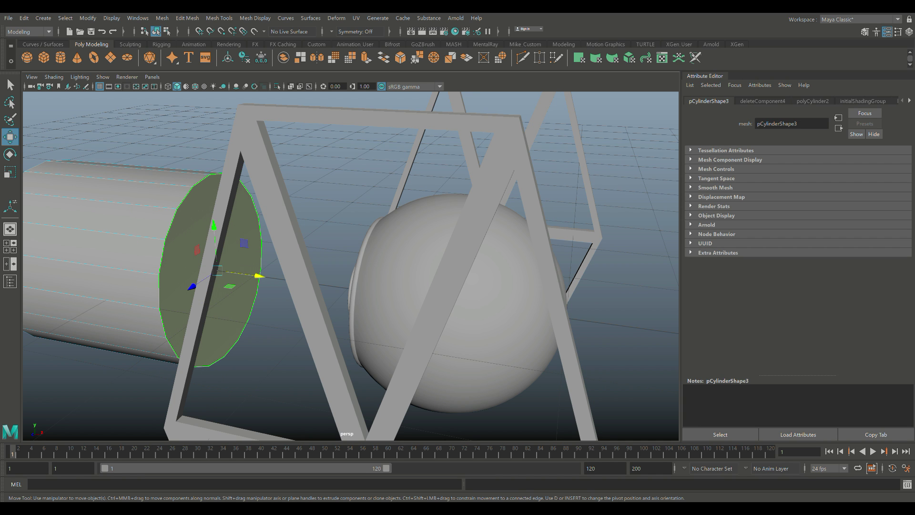
{"action": "key", "text": "Delete"}
{"action": "scroll", "coordinate": [350, 266], "scroll_direction": "down", "scroll_amount": 8}
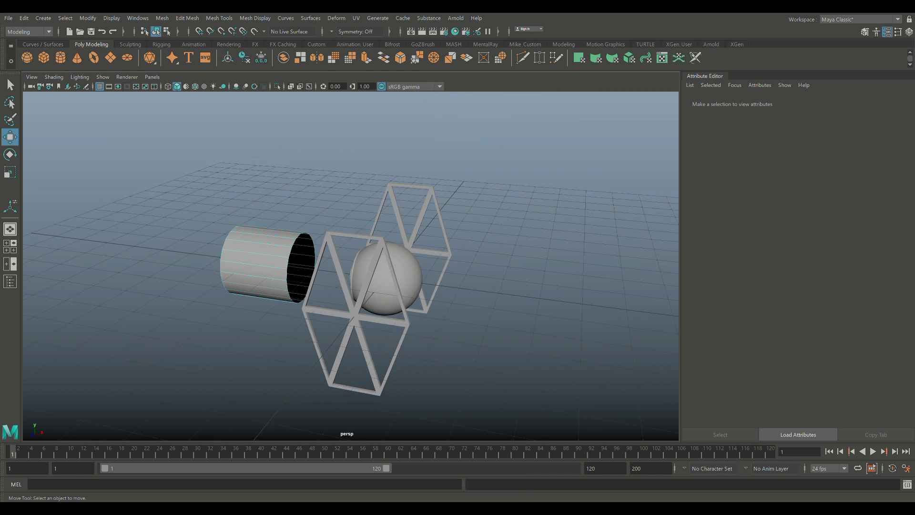
- Rotate the open cylinder upright and scale it uniformly to about 0.059
{"action": "left_click_drag", "start_coordinate": [286, 271], "coordinate": [415, 289], "text": "alt"}
{"action": "right_click_drag", "start_coordinate": [319, 251], "coordinate": [355, 252]}
{"action": "left_click", "coordinate": [308, 281]}
{"action": "key", "text": "e"}
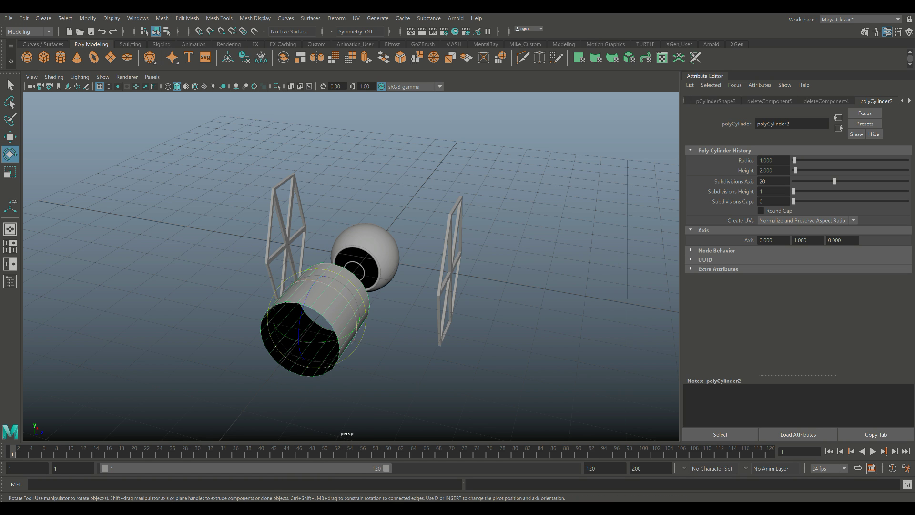
{"action": "left_click_drag", "start_coordinate": [300, 342], "coordinate": [277, 316]}
{"action": "key", "text": "r"}
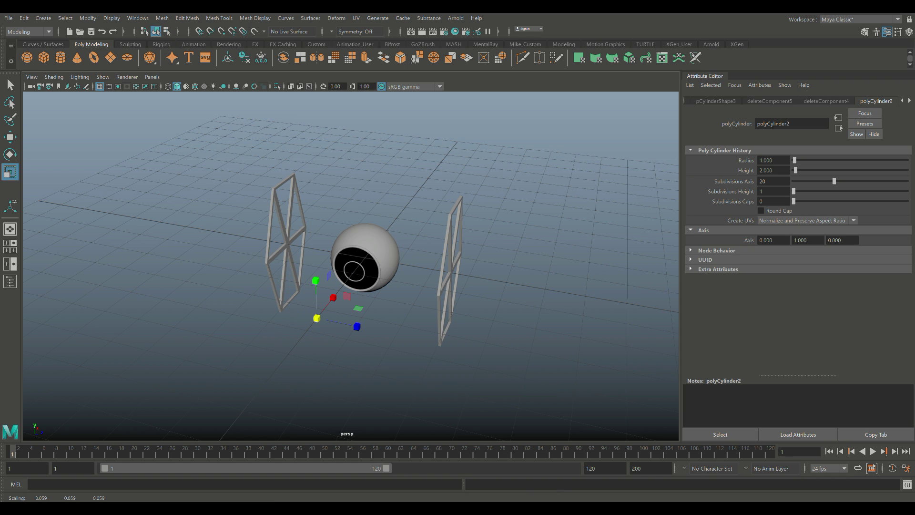
- Move the small open cylinder along X in the top view until it lines up with the inner torus ring
{"action": "key", "text": "w"}
{"action": "left_click_drag", "start_coordinate": [333, 296], "coordinate": [371, 250]}
{"action": "key", "text": "f"}
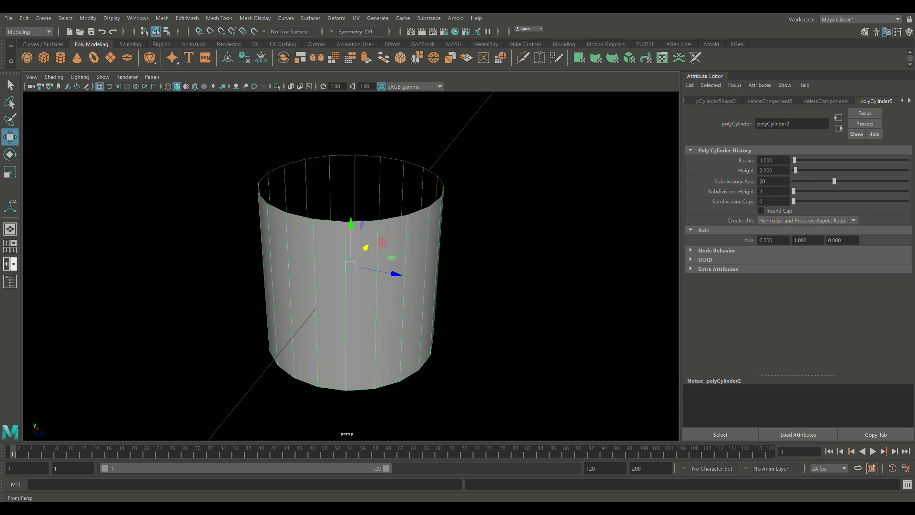
{"action": "left_click", "coordinate": [10, 246]}
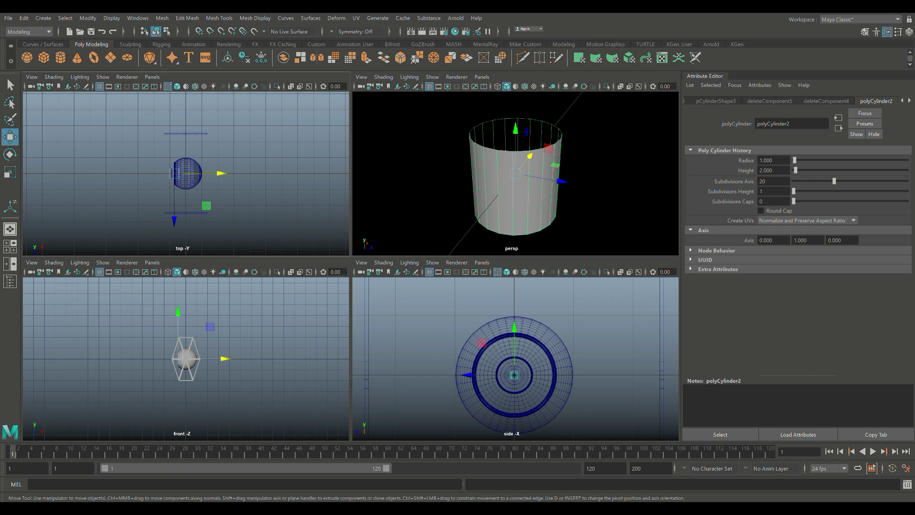
{"action": "key", "text": "space"}
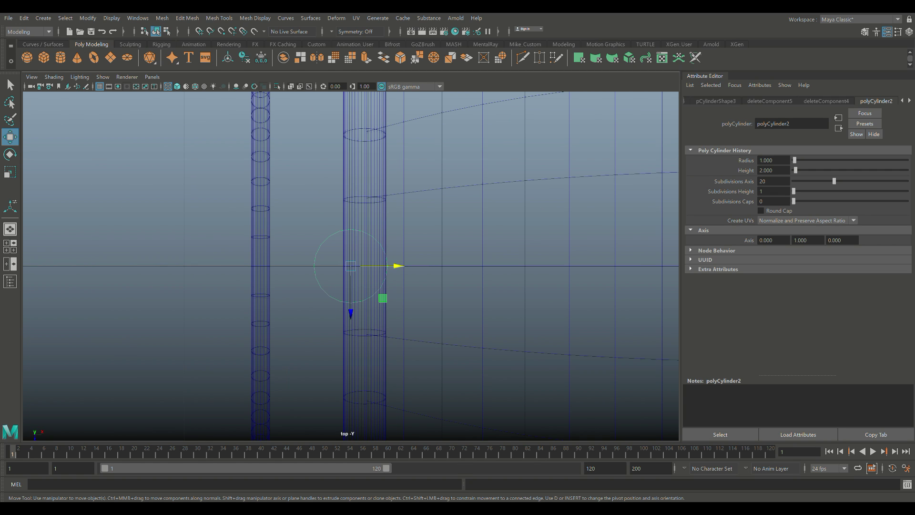
{"action": "scroll", "coordinate": [351, 266], "scroll_direction": "down", "scroll_amount": 8}
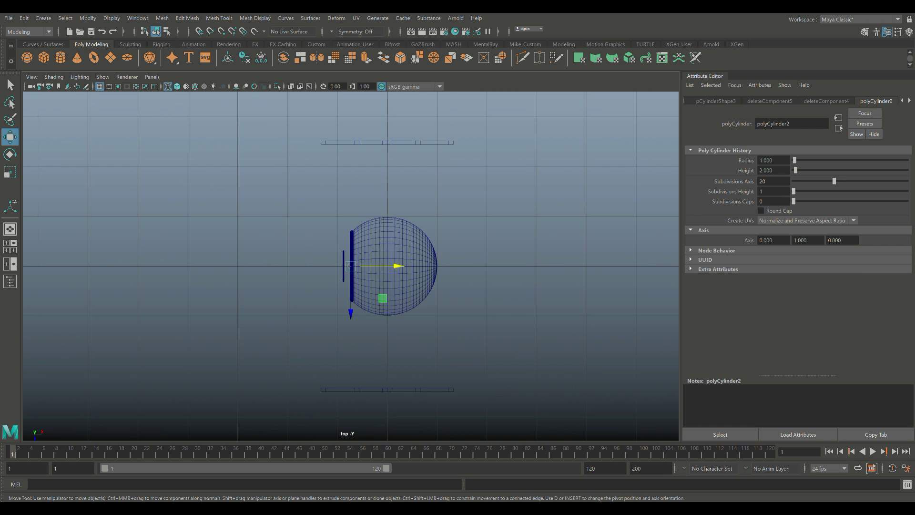
{"action": "scroll", "coordinate": [351, 266], "scroll_direction": "up", "scroll_amount": 10}
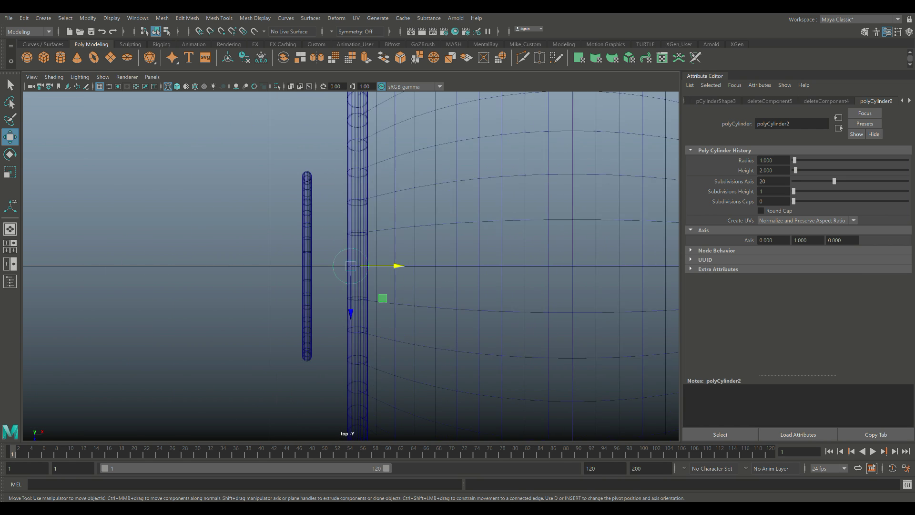
{"action": "scroll", "coordinate": [351, 266], "scroll_direction": "up", "scroll_amount": 3}
{"action": "left_click_drag", "start_coordinate": [399, 266], "coordinate": [338, 266]}
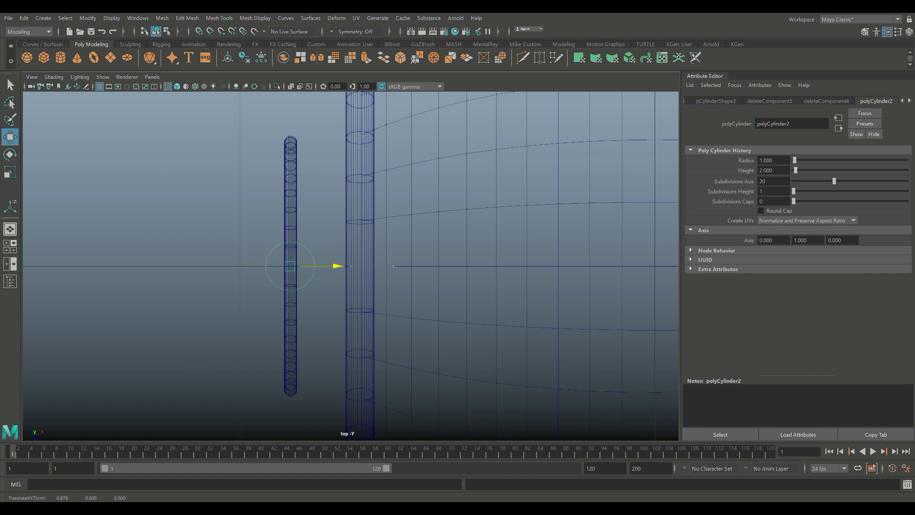
- Scale the cylinder uniformly to about 0.013 and fine-tune its X position to centre it on the inner ring's tube
{"action": "key", "text": "r"}
{"action": "left_click_drag", "start_coordinate": [290, 265], "coordinate": [253, 266]}
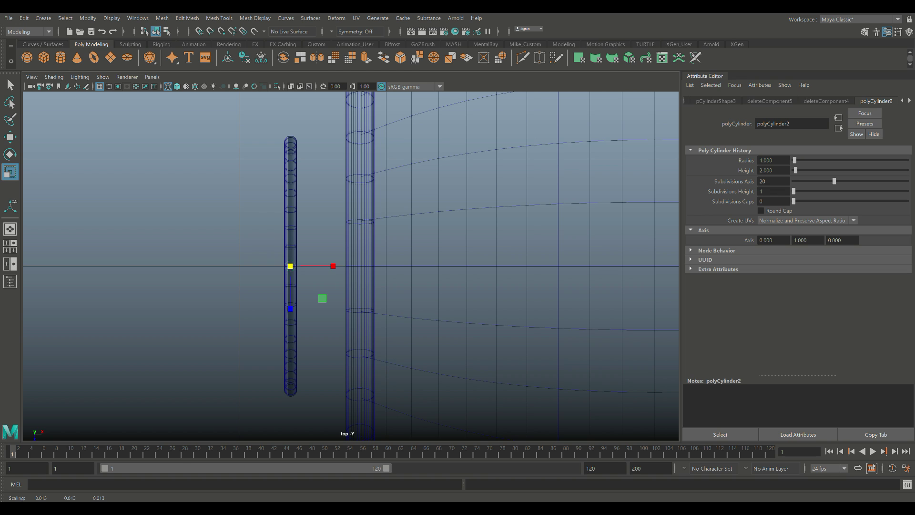
{"action": "key", "text": "f"}
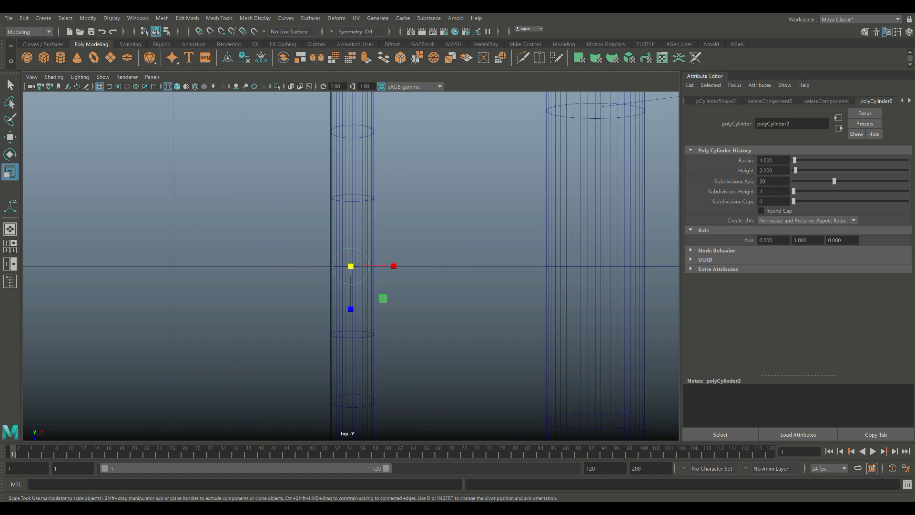
{"action": "key", "text": "w"}
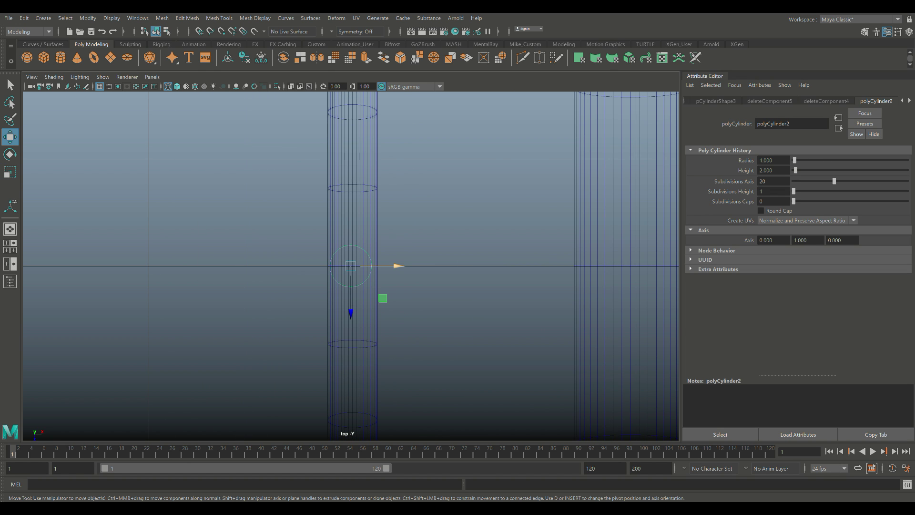
{"action": "left_click_drag", "start_coordinate": [398, 265], "coordinate": [399, 266]}
- Raise the cylinder along Y in the perspective view until it sits just above the crest of the inner ring
{"action": "key", "text": "space"}
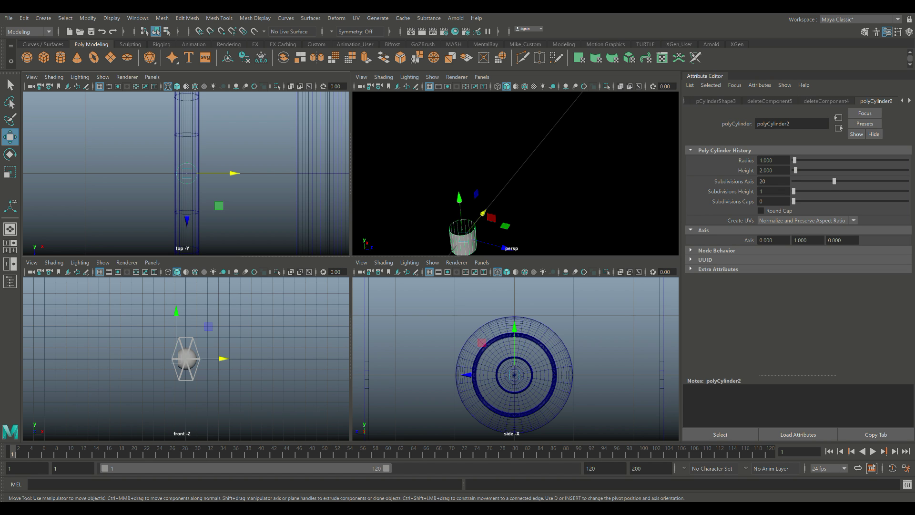
{"action": "key", "text": "space"}
{"action": "key", "text": "f"}
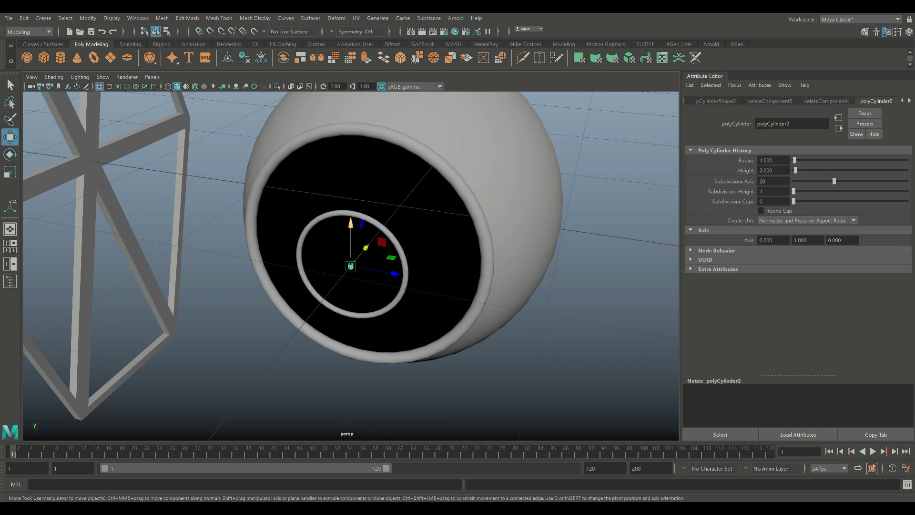
{"action": "left_click_drag", "start_coordinate": [350, 233], "coordinate": [350, 178]}
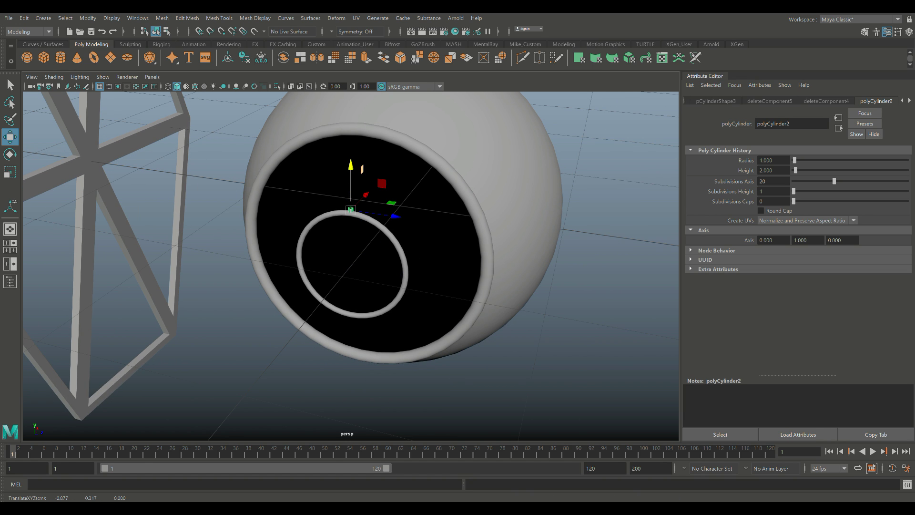
{"action": "key", "text": "f"}
{"action": "left_click_drag", "start_coordinate": [381, 286], "coordinate": [262, 248], "text": "alt"}
{"action": "scroll", "coordinate": [351, 266], "scroll_direction": "up", "scroll_amount": 8}
{"action": "scroll", "coordinate": [350, 265], "scroll_direction": "down", "scroll_amount": 10}
{"action": "left_click_drag", "start_coordinate": [351, 266], "coordinate": [381, 268], "text": "alt"}
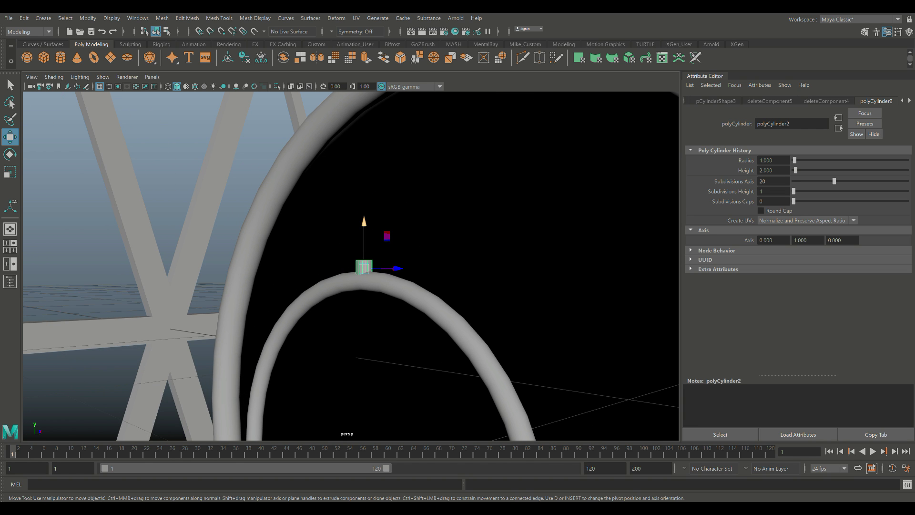
{"action": "left_click_drag", "start_coordinate": [363, 222], "coordinate": [363, 210]}
{"action": "scroll", "coordinate": [364, 256], "scroll_direction": "up", "scroll_amount": 6}
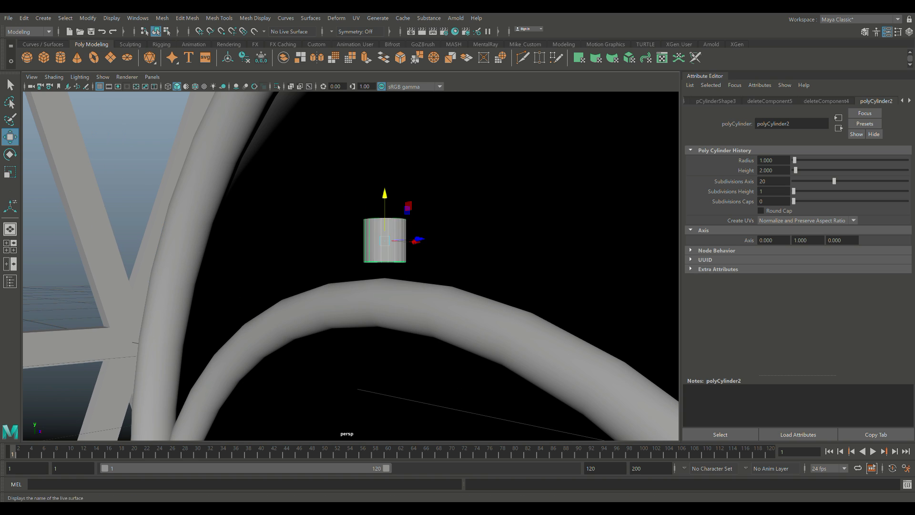
- Insert an edge loop close to the cylinder's lower edge and return to object selection
{"action": "left_click", "coordinate": [219, 18]}
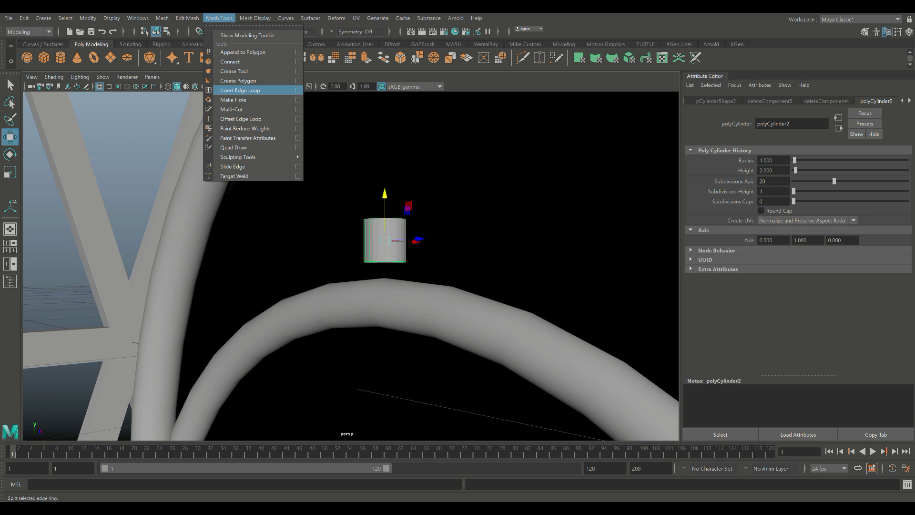
{"action": "left_click", "coordinate": [298, 90]}
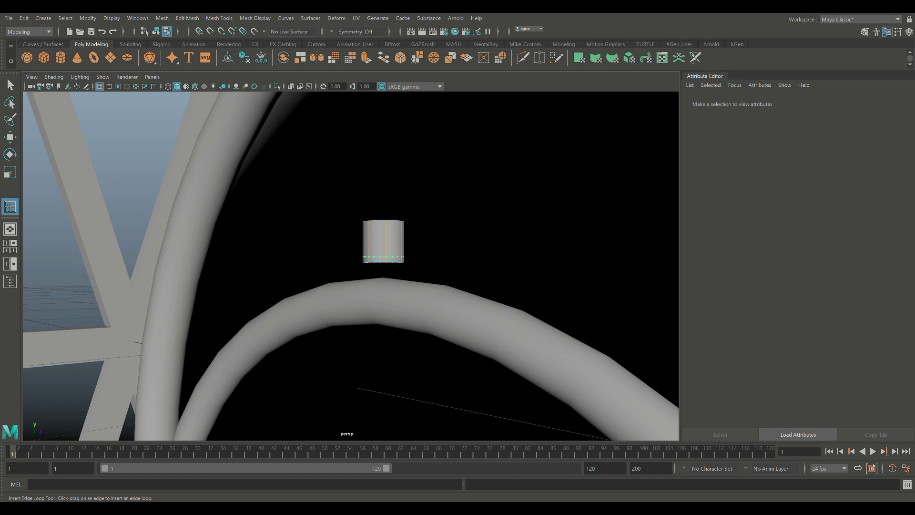
{"action": "left_click_drag", "start_coordinate": [386, 259], "coordinate": [386, 260]}
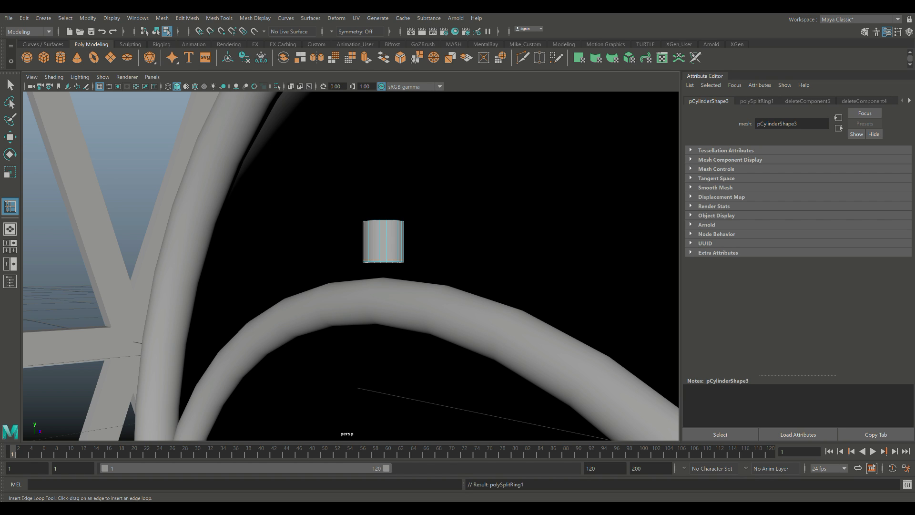
{"action": "key", "text": "q"}
{"action": "right_click_drag", "start_coordinate": [379, 236], "coordinate": [400, 219]}
- Lower the cylinder along Y so its lower end sinks into the crest of the inner ring
{"action": "key", "text": "w"}
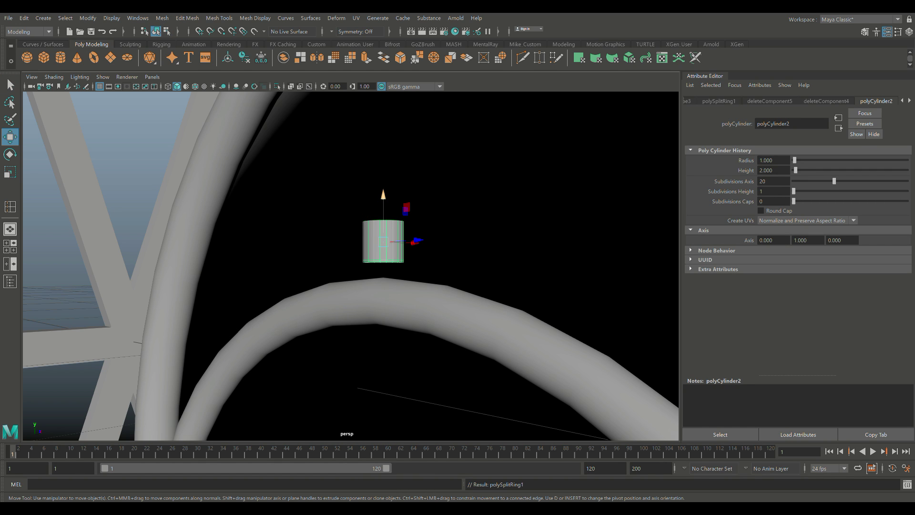
{"action": "left_click_drag", "start_coordinate": [382, 196], "coordinate": [389, 265]}
{"action": "scroll", "coordinate": [383, 228], "scroll_direction": "down", "scroll_amount": 5}
{"action": "scroll", "coordinate": [390, 265], "scroll_direction": "up", "scroll_amount": 4}
- Extrude the cylinder's upper edge loop and move it straight up along Y to form a vertical strut
{"action": "right_click_drag", "start_coordinate": [398, 251], "coordinate": [399, 226]}
{"action": "double_click", "coordinate": [396, 389]}
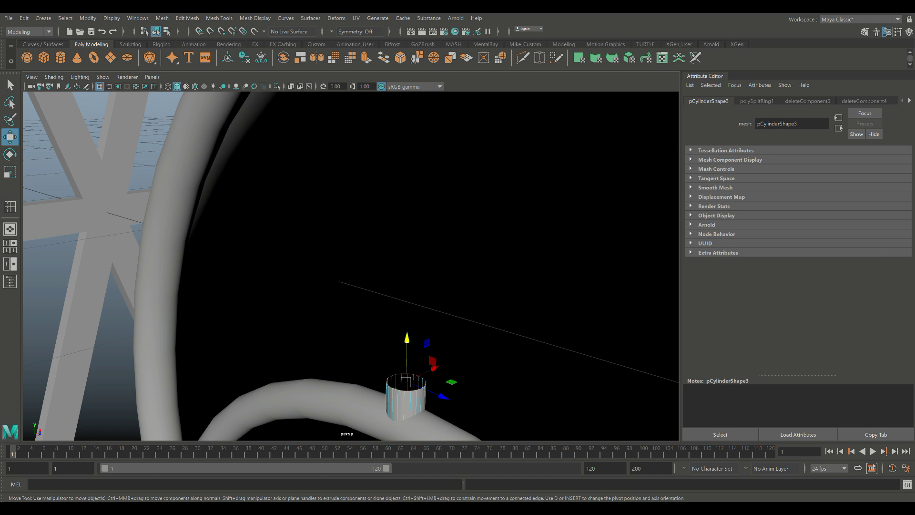
{"action": "key", "text": "ctrl+e"}
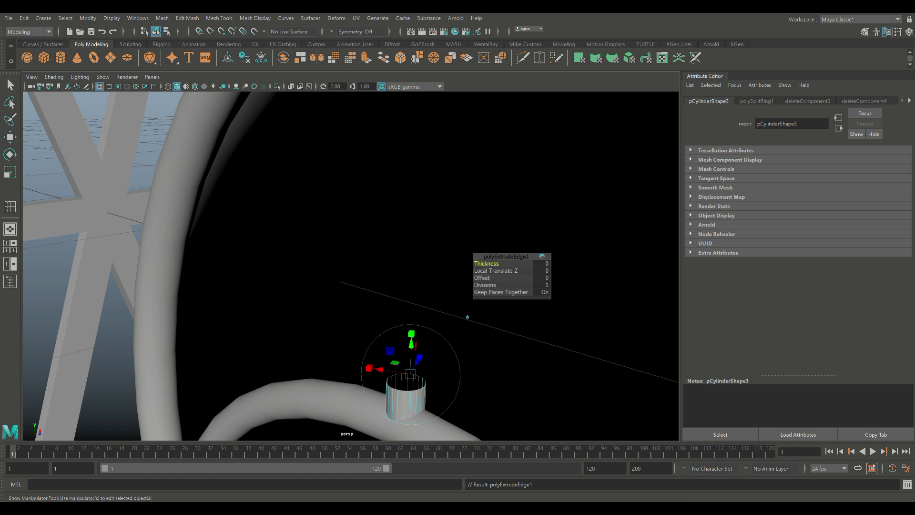
{"action": "key", "text": "w"}
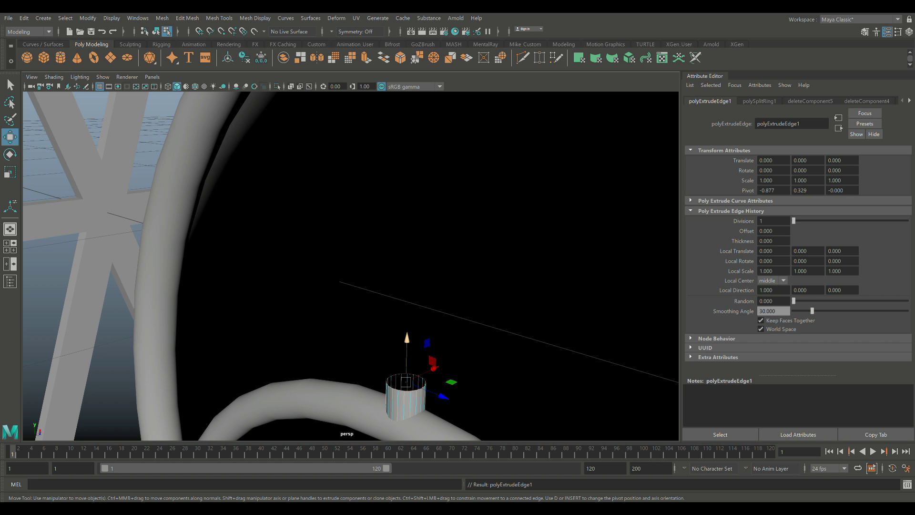
{"action": "left_click_drag", "start_coordinate": [407, 348], "coordinate": [407, 150]}
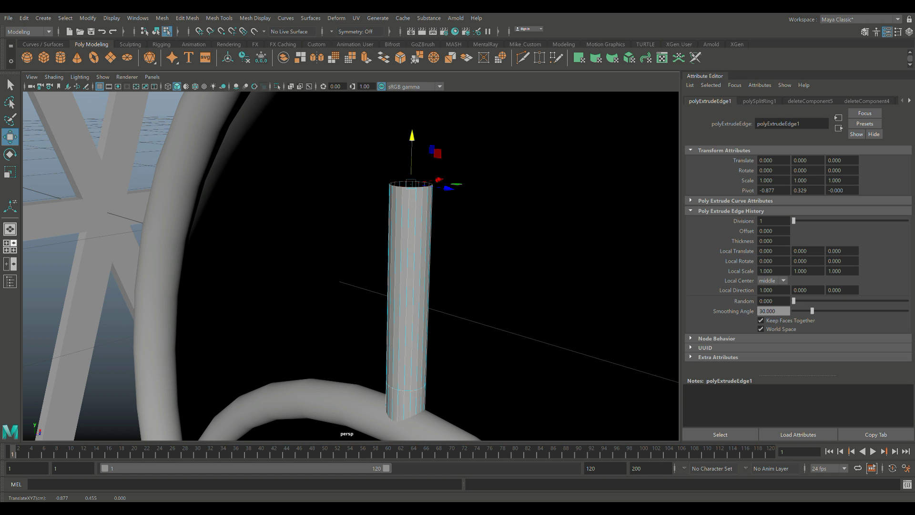
- Extend the strut's open upper end along Y in the front view to just below the outer ring's top
{"action": "key", "text": "space"}
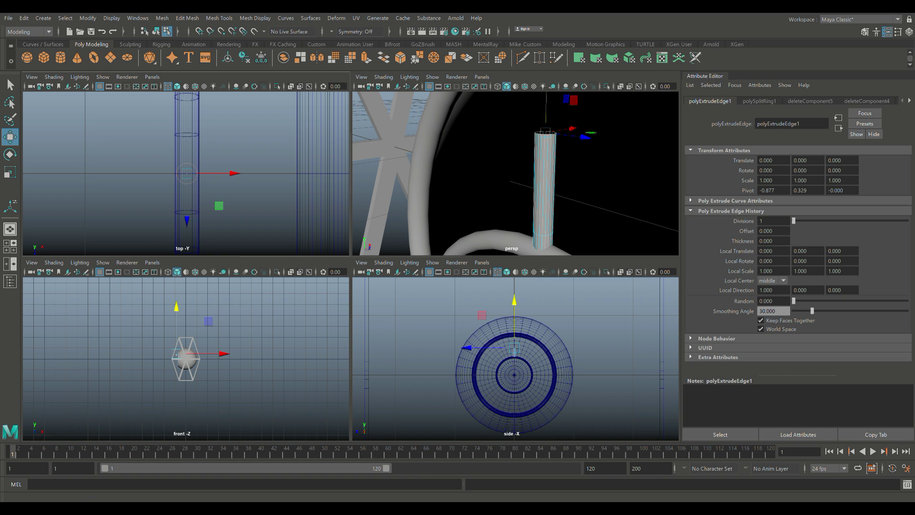
{"action": "scroll", "coordinate": [186, 359], "scroll_direction": "down", "scroll_amount": 2}
{"action": "scroll", "coordinate": [186, 174], "scroll_direction": "down", "scroll_amount": 10}
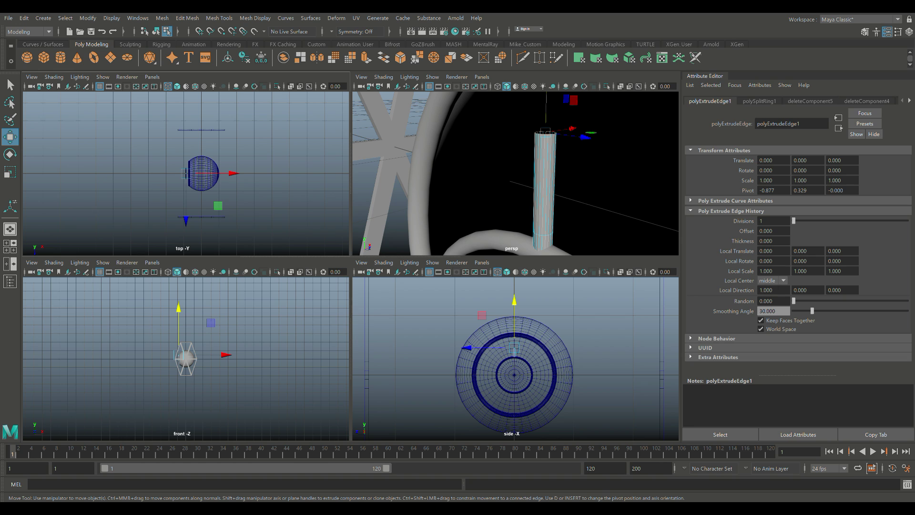
{"action": "key", "text": "space"}
{"action": "scroll", "coordinate": [351, 266], "scroll_direction": "up", "scroll_amount": 5}
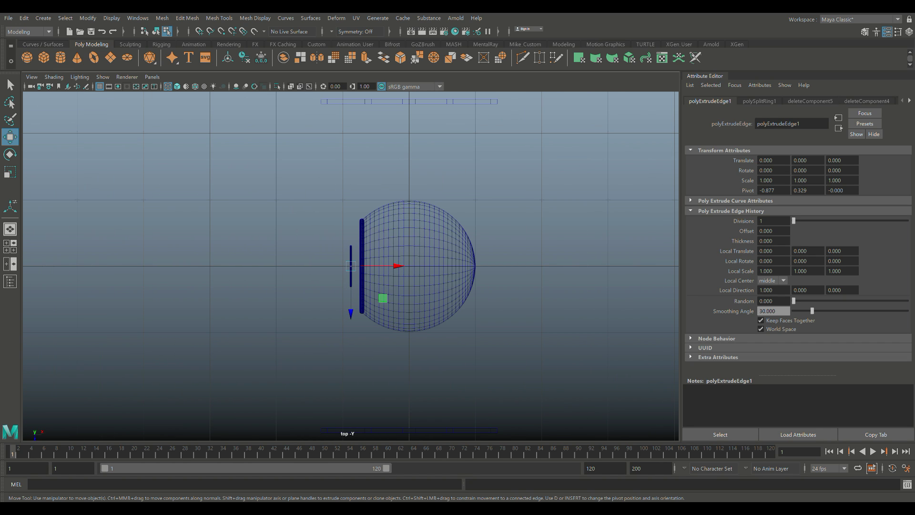
{"action": "key", "text": "space"}
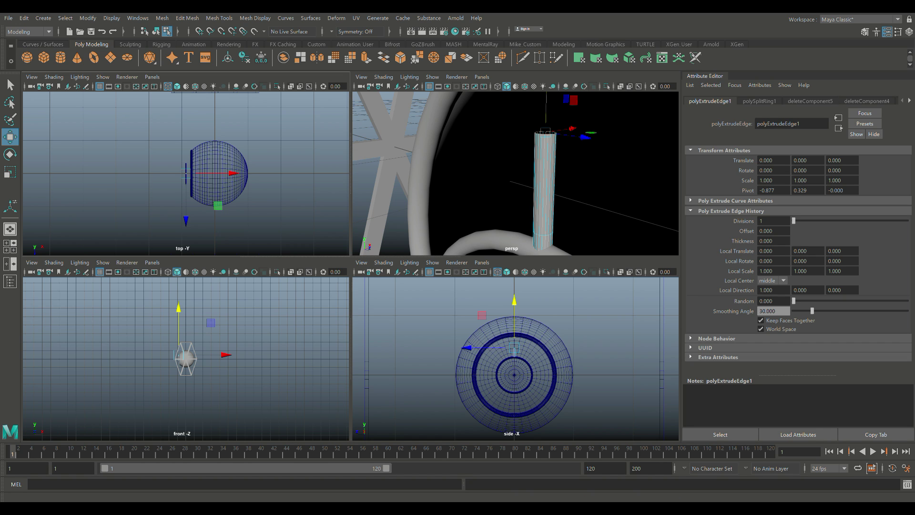
{"action": "key", "text": "f"}
{"action": "key", "text": "f"}
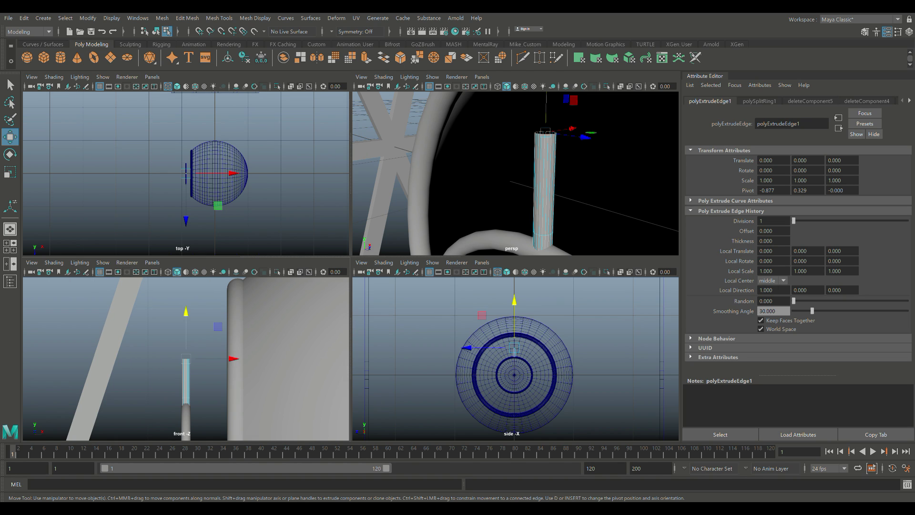
{"action": "key", "text": "space"}
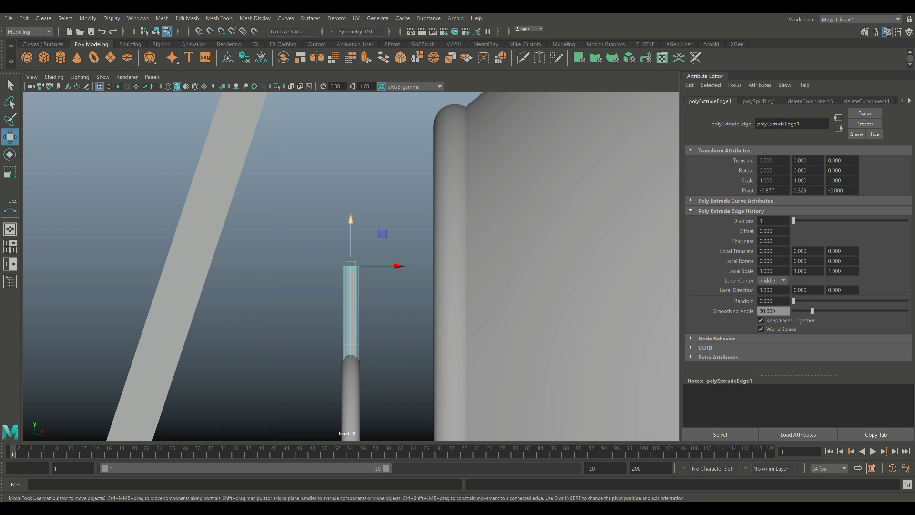
{"action": "left_click_drag", "start_coordinate": [350, 220], "coordinate": [351, 79]}
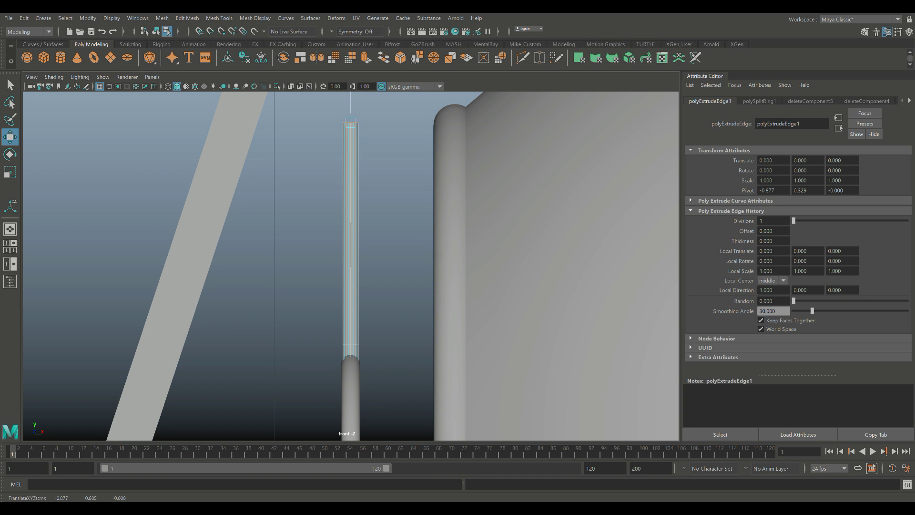
{"action": "left_click_drag", "start_coordinate": [350, 122], "coordinate": [350, 122]}
- Insert 7 evenly spaced edge loops along the strut with the multiple edge loops option and return to object selection
{"action": "left_click", "coordinate": [219, 19]}
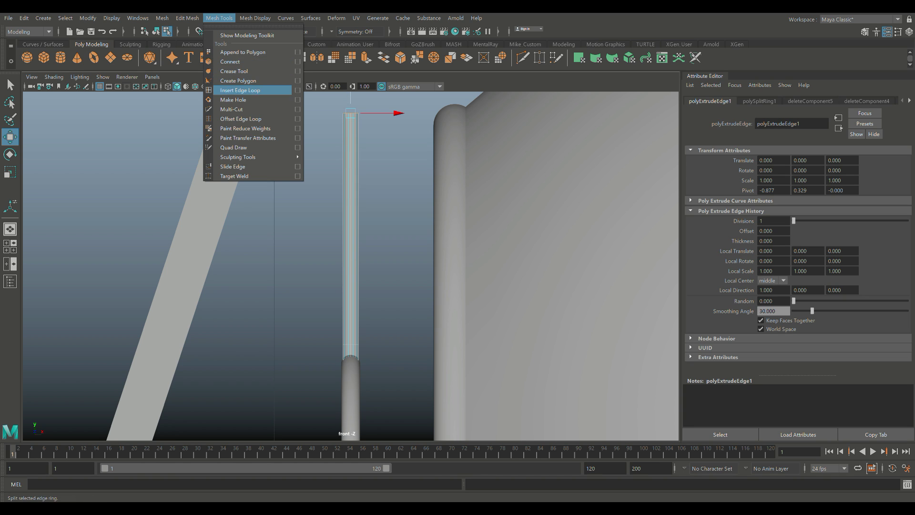
{"action": "left_click", "coordinate": [297, 90]}
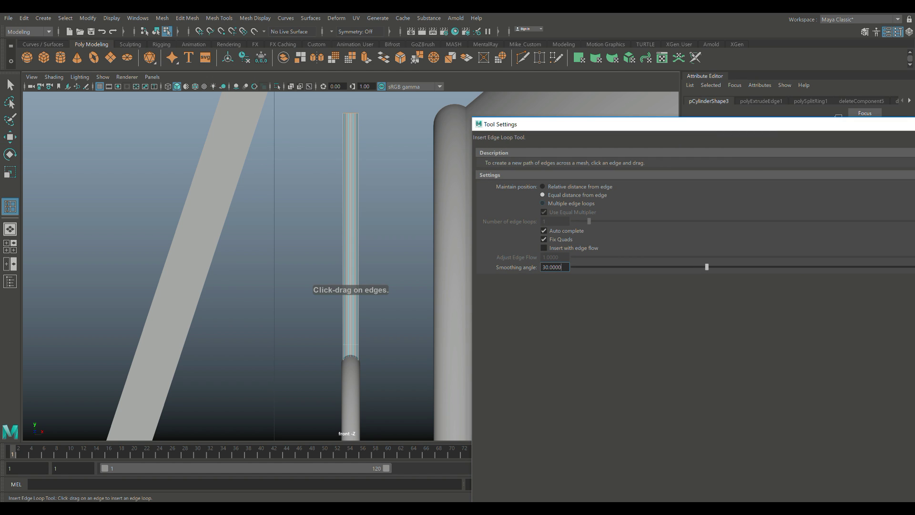
{"action": "left_click", "coordinate": [542, 203]}
{"action": "double_click", "coordinate": [546, 221]}
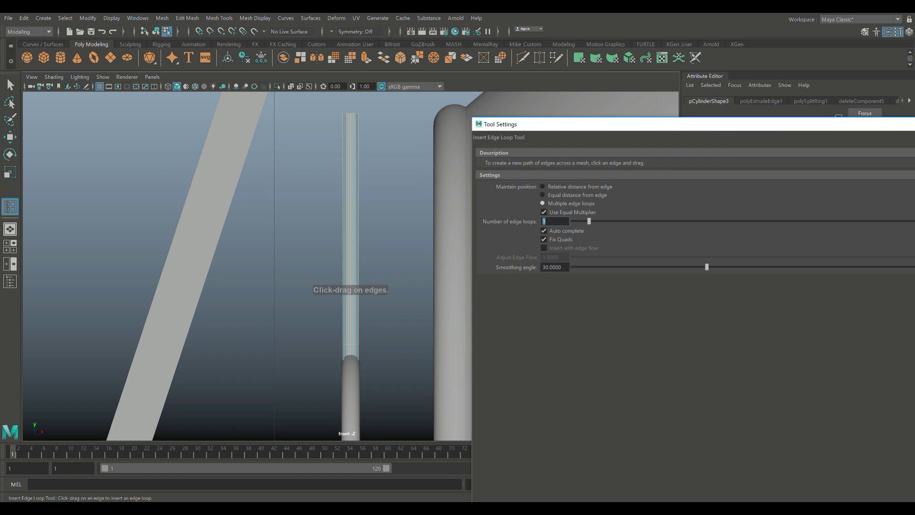
{"action": "type", "text": "7"}
{"action": "left_click", "coordinate": [351, 229]}
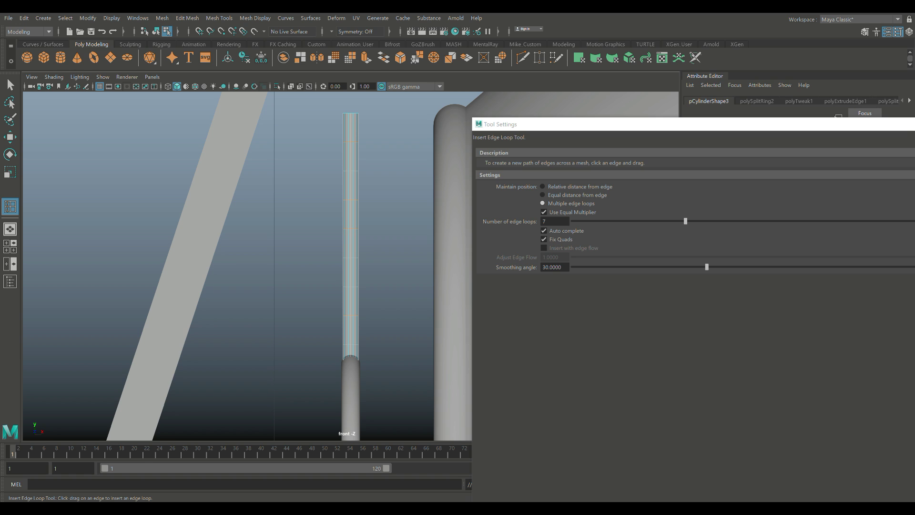
{"action": "key", "text": "ctrl+shift+t"}
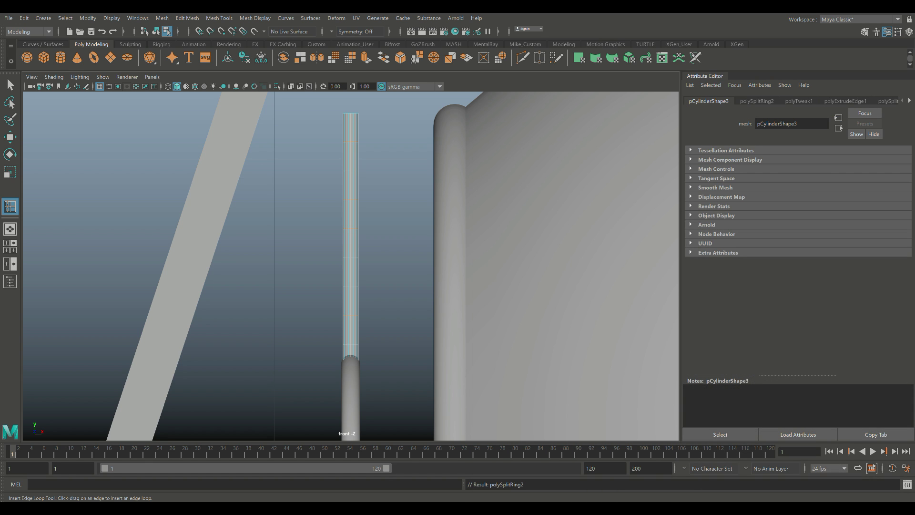
{"action": "right_click_drag", "start_coordinate": [351, 212], "coordinate": [404, 198]}
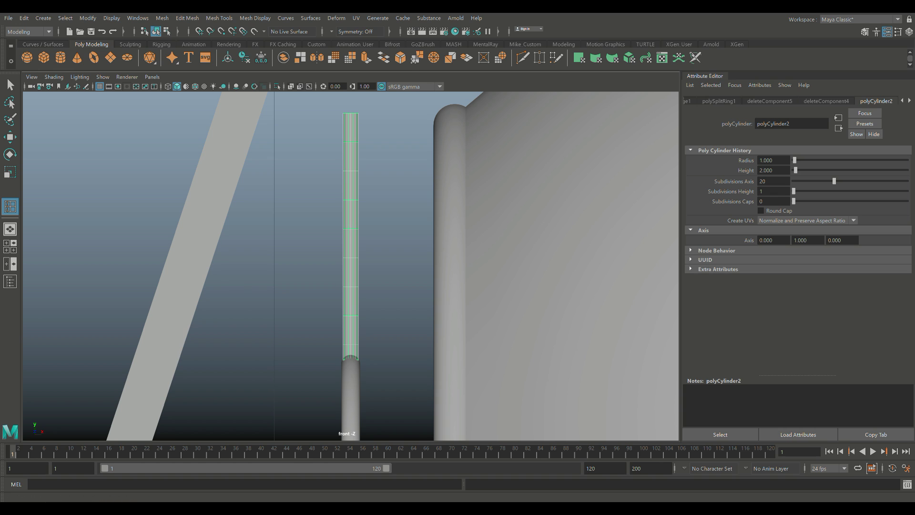
- Try to add a nonlinear Bend deformer to the vertical strut
{"action": "left_click", "coordinate": [336, 17]}
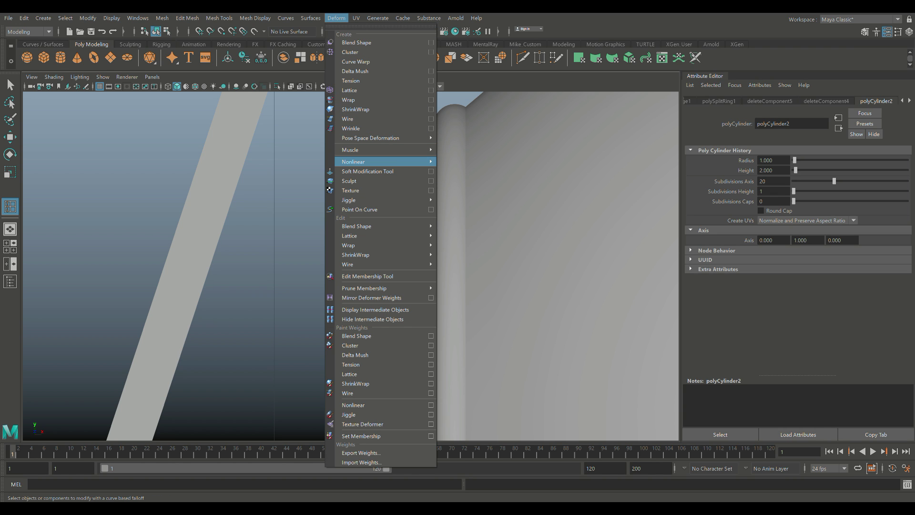
{"action": "mouse_move", "coordinate": [362, 162]}
{"action": "left_click", "coordinate": [451, 162]}
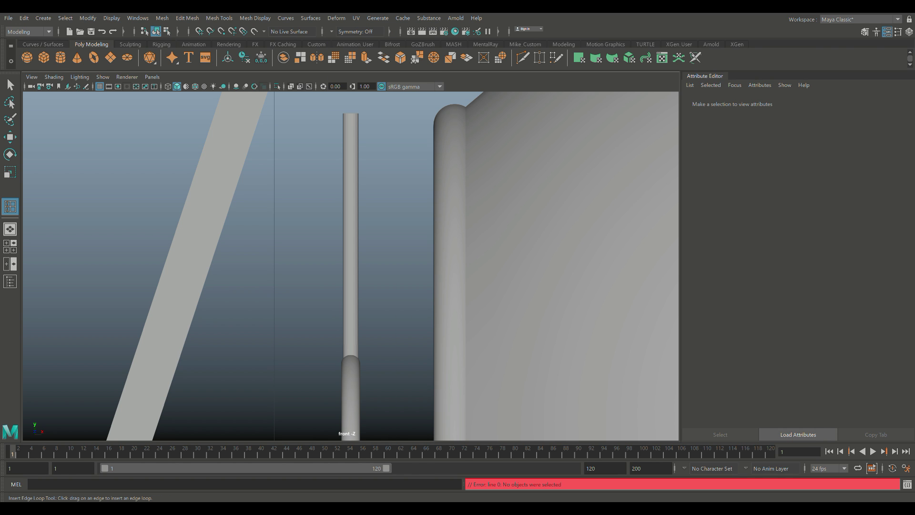
{"action": "left_click", "coordinate": [351, 212]}
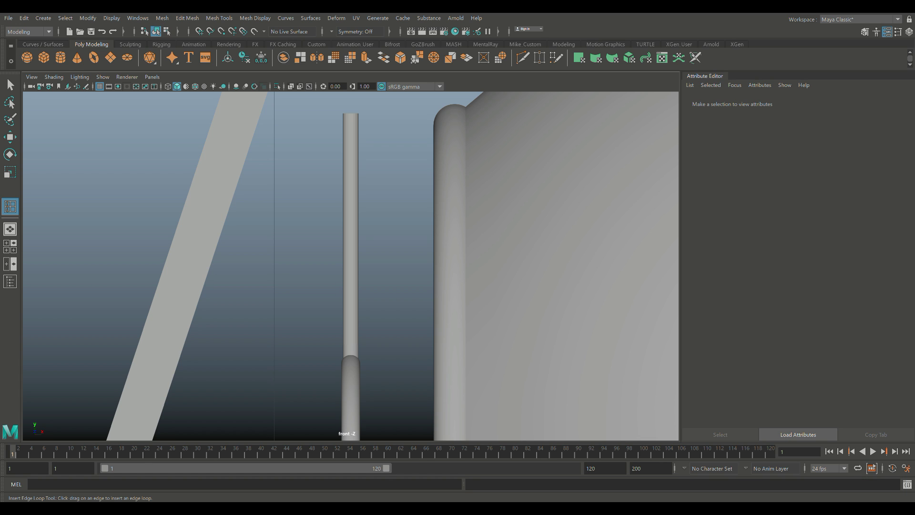
{"action": "left_click", "coordinate": [351, 212]}
{"action": "left_click", "coordinate": [336, 17]}
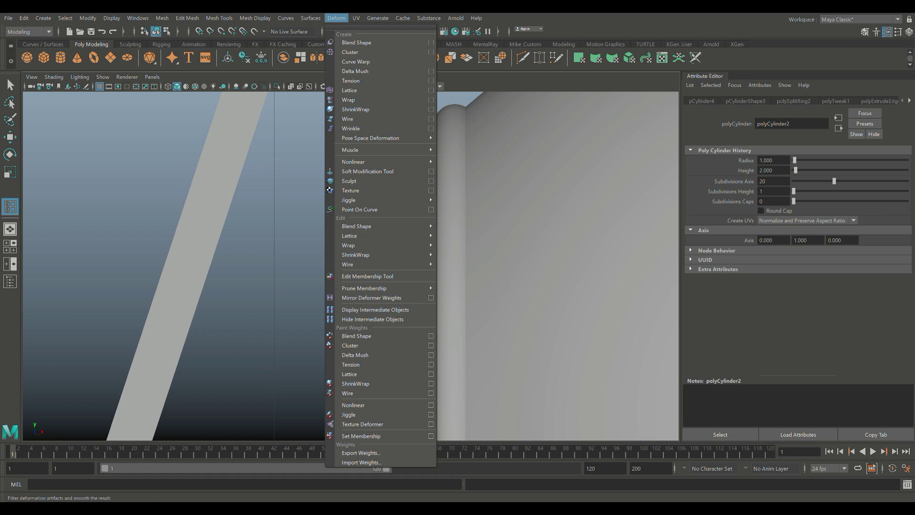
{"action": "mouse_move", "coordinate": [362, 162]}
{"action": "left_click", "coordinate": [454, 169]}
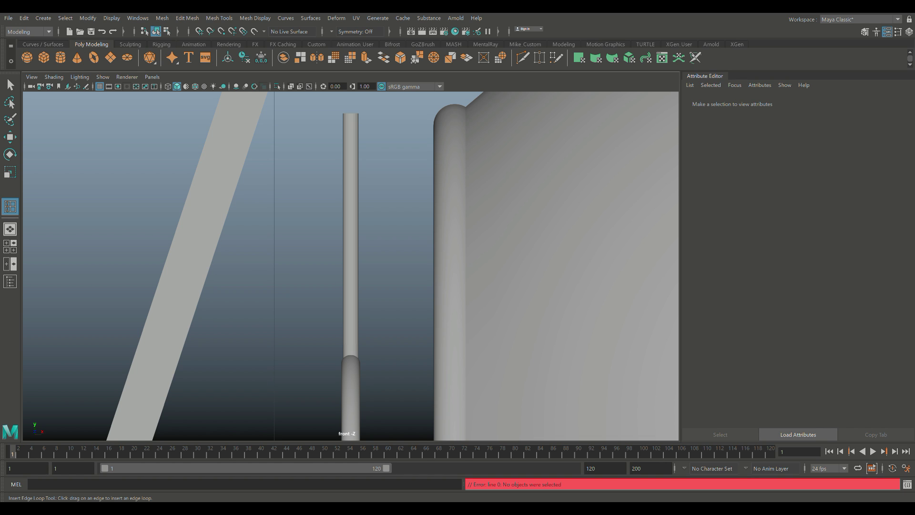
{"action": "left_click", "coordinate": [351, 212]}
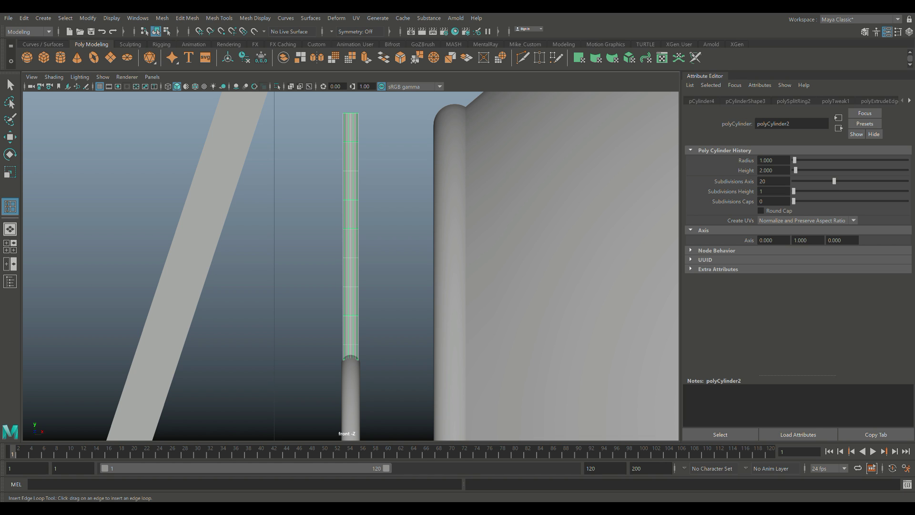
- Leave the edge loop tool, reselect the strut as an object and add a nonlinear Bend deformer to it
{"action": "key", "text": "q"}
{"action": "left_click", "coordinate": [390, 214]}
{"action": "left_click", "coordinate": [351, 215]}
{"action": "left_click", "coordinate": [356, 18]}
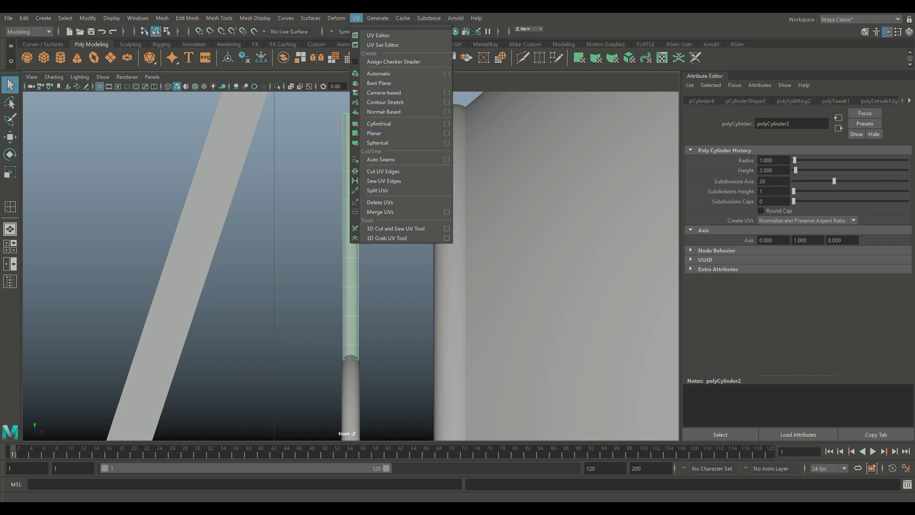
{"action": "mouse_move", "coordinate": [377, 19]}
{"action": "mouse_move", "coordinate": [336, 17]}
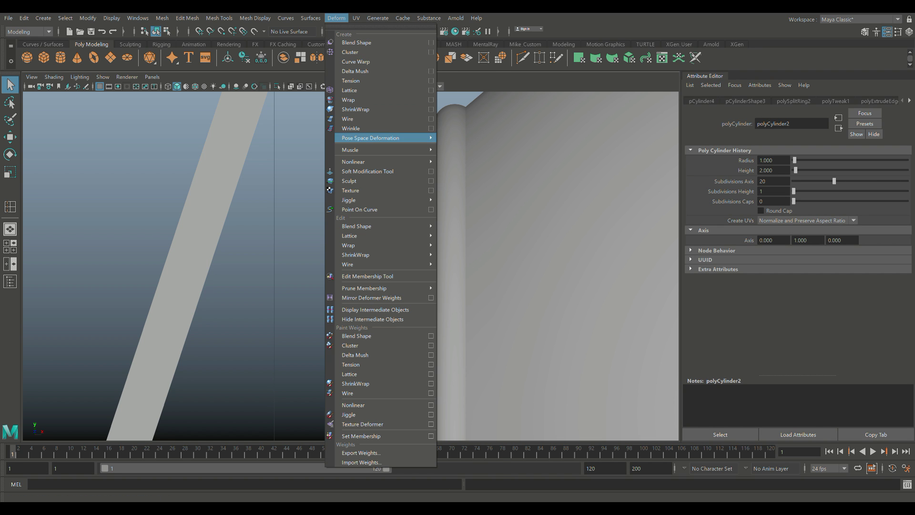
{"action": "mouse_move", "coordinate": [363, 161]}
{"action": "left_click", "coordinate": [455, 170]}
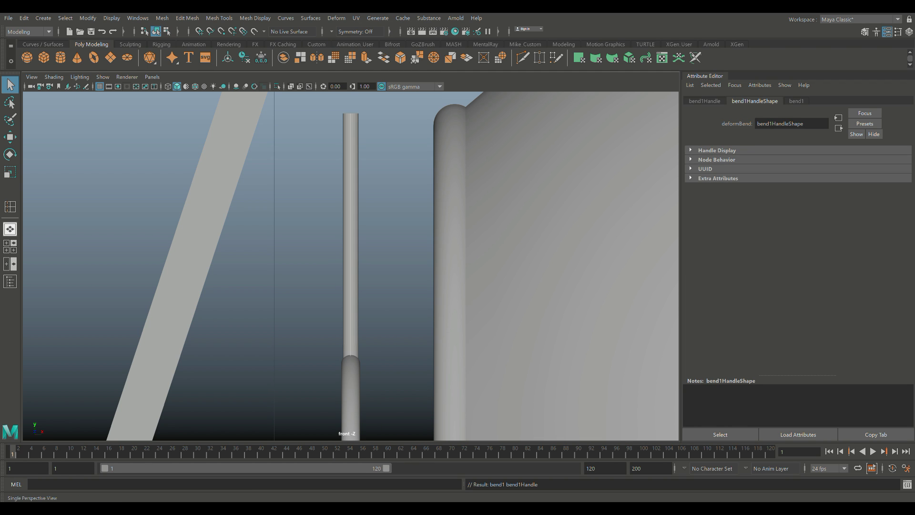
- Bend the strut toward the cockpit with Curvature about 44.05, Low Bound about -0.23 and High Bound about 2.49
{"action": "left_click", "coordinate": [10, 246]}
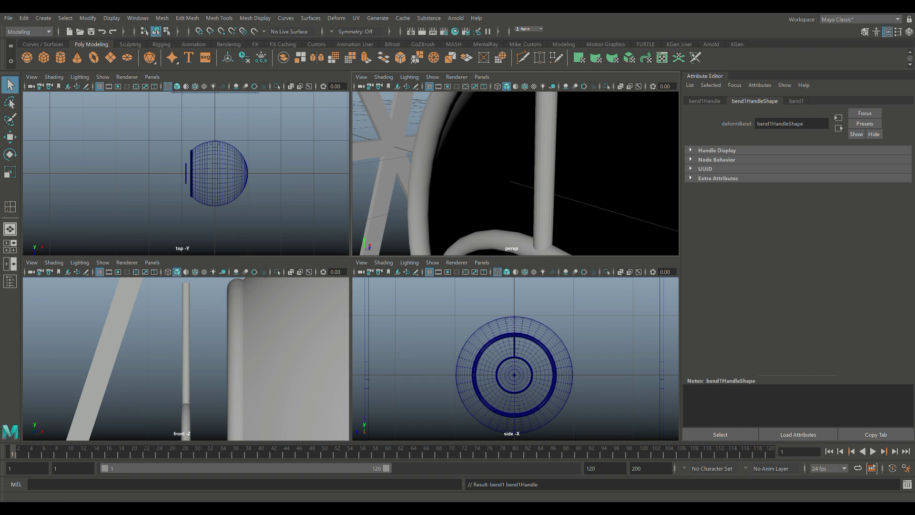
{"action": "key", "text": "space"}
{"action": "scroll", "coordinate": [351, 266], "scroll_direction": "down", "scroll_amount": 4}
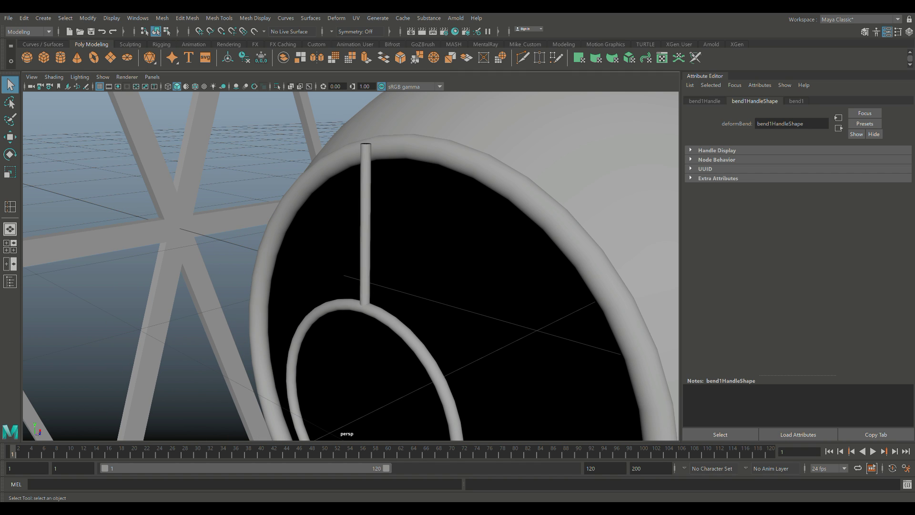
{"action": "left_click", "coordinate": [796, 101]}
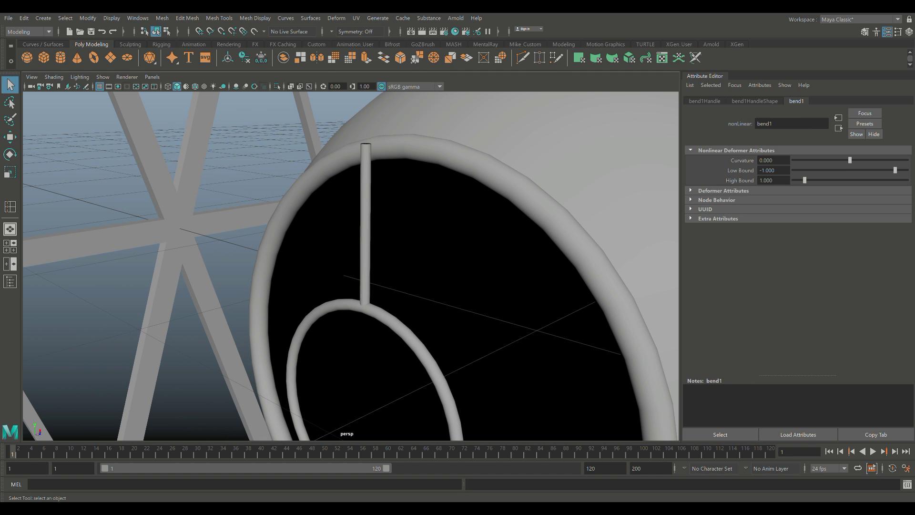
{"action": "left_click_drag", "start_coordinate": [850, 160], "coordinate": [856, 160]}
{"action": "left_click", "coordinate": [10, 246]}
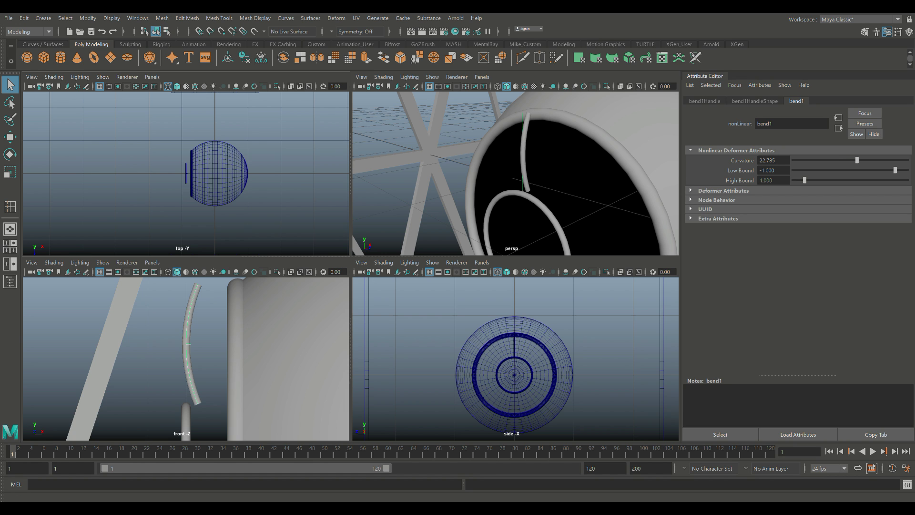
{"action": "key", "text": "space"}
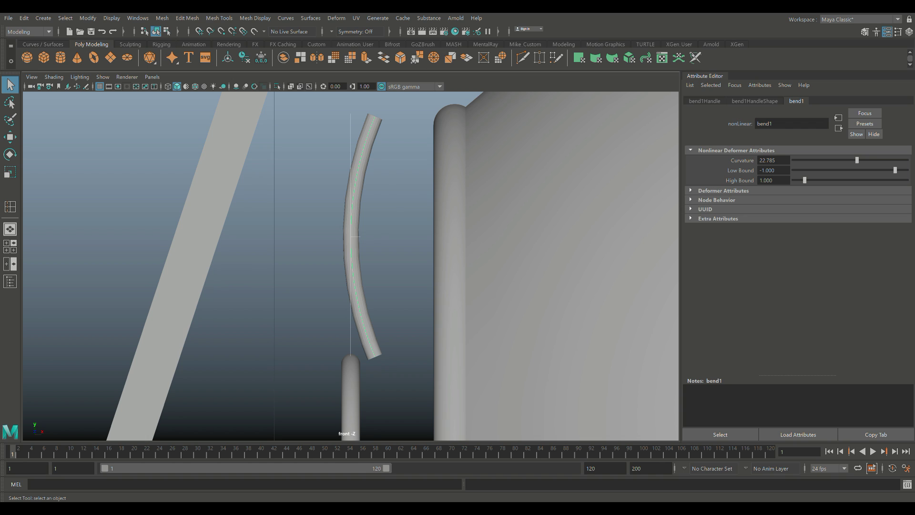
{"action": "left_click_drag", "start_coordinate": [857, 160], "coordinate": [863, 161]}
{"action": "mouse_move", "coordinate": [804, 180]}
{"action": "left_mouse_down"}
{"action": "mouse_move", "coordinate": [796, 180]}
{"action": "mouse_move", "coordinate": [808, 180]}
{"action": "left_mouse_up"}
{"action": "mouse_move", "coordinate": [895, 170]}
{"action": "left_mouse_down"}
{"action": "mouse_move", "coordinate": [887, 170]}
{"action": "mouse_move", "coordinate": [906, 170]}
{"action": "left_mouse_up"}
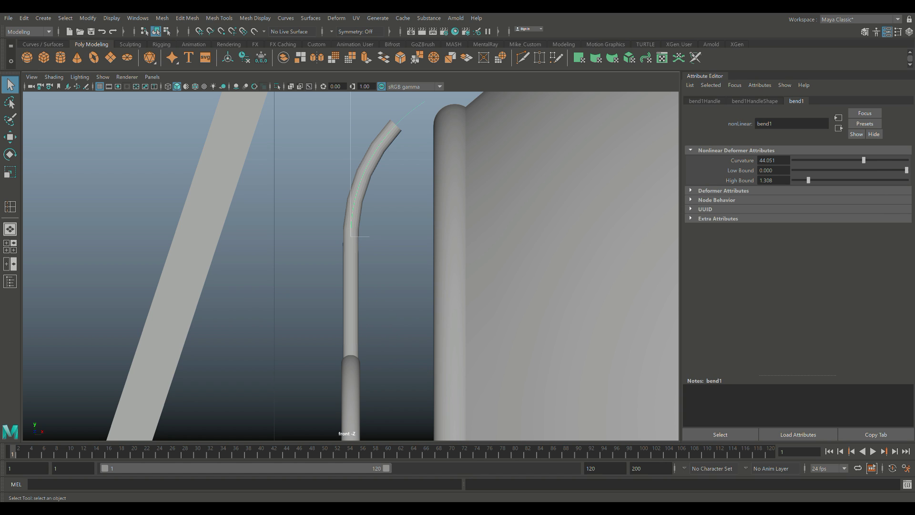
{"action": "left_click_drag", "start_coordinate": [808, 181], "coordinate": [763, 170]}
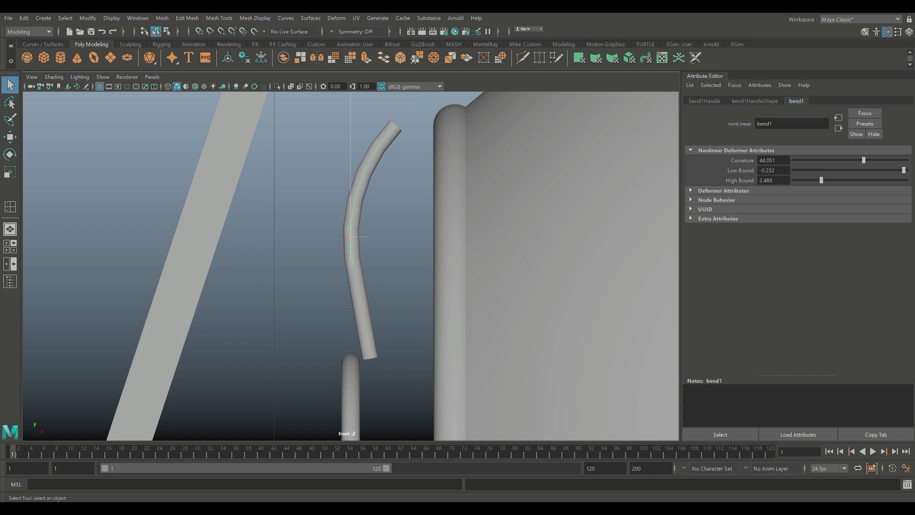
- Select the bent strut and delete its construction history to bake in the bend
{"action": "left_click", "coordinate": [305, 214]}
{"action": "key", "text": "ctrl+z"}
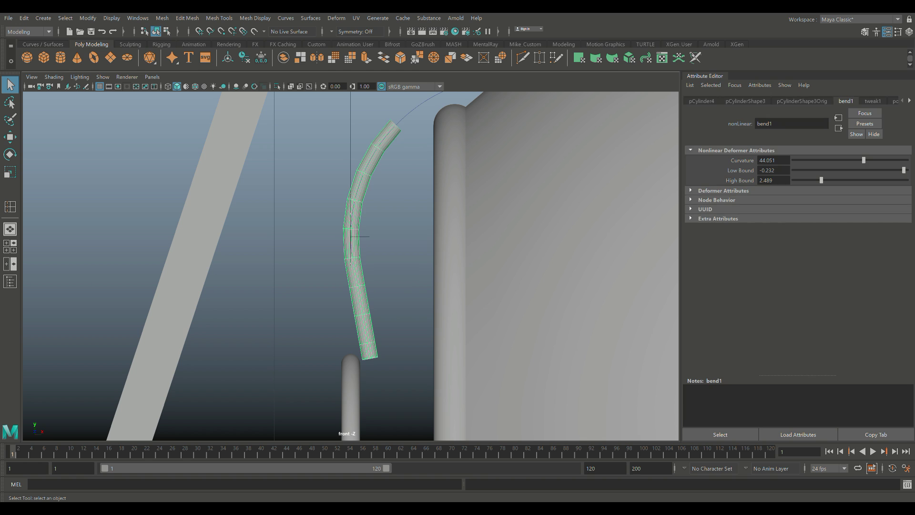
{"action": "left_click", "coordinate": [24, 19]}
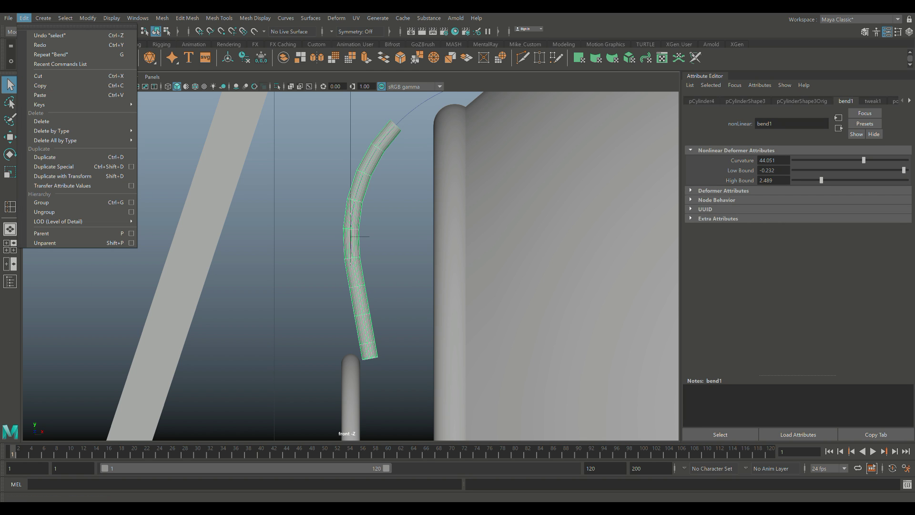
{"action": "mouse_move", "coordinate": [52, 130]}
{"action": "left_click", "coordinate": [158, 139]}
{"action": "key", "text": "ctrl+z"}
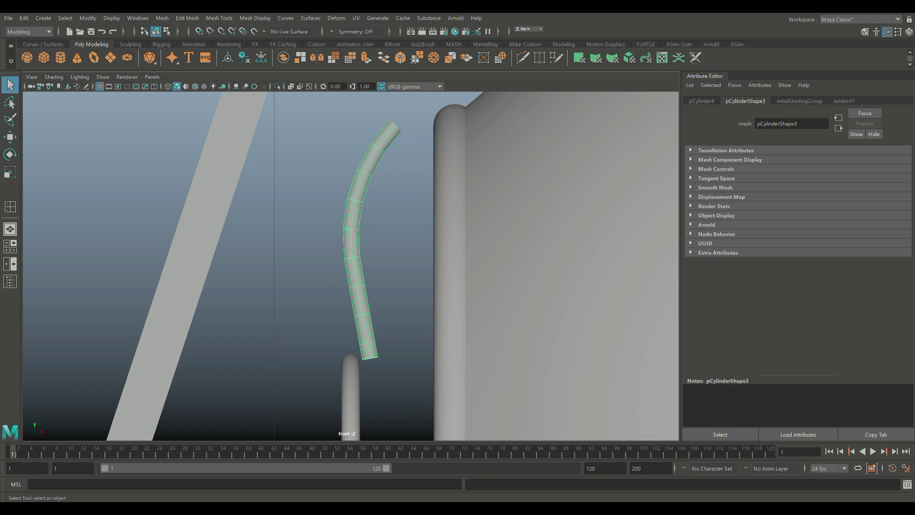
- Rotate the bent strut in the front view until its lower part is vertical, and align its lower end with the inner ring
{"action": "key", "text": "e"}
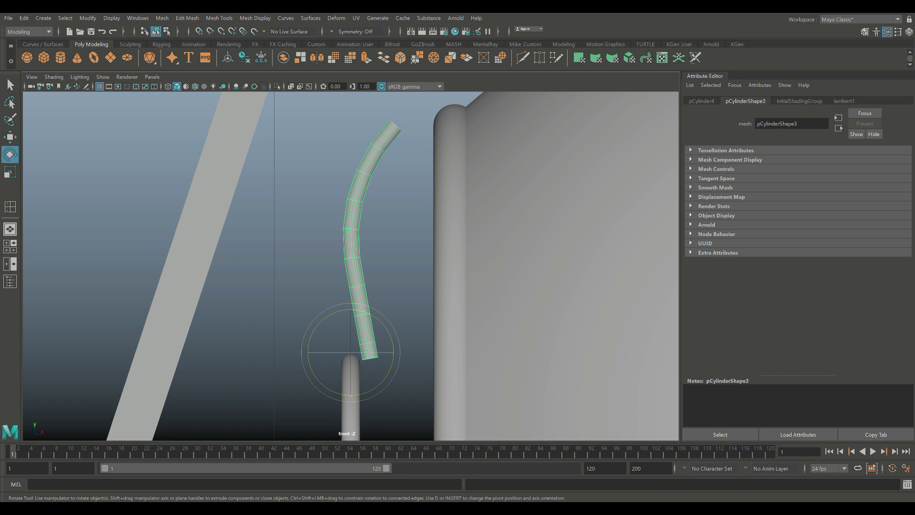
{"action": "left_click_drag", "start_coordinate": [383, 321], "coordinate": [389, 322]}
{"action": "left_click_drag", "start_coordinate": [389, 322], "coordinate": [384, 352]}
{"action": "key", "text": "w"}
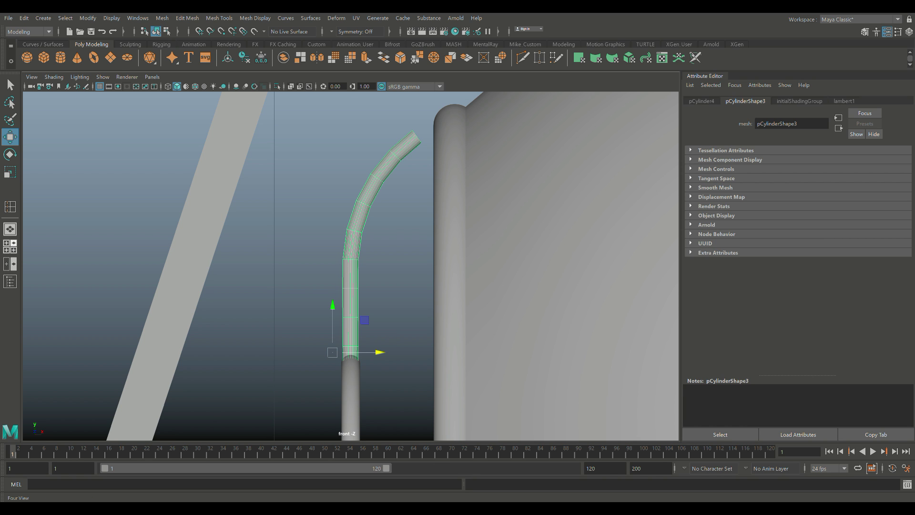
- Examine in perspective how the bent strut meets the inner ring and how its upper end sits against the outer ring
{"action": "left_click", "coordinate": [10, 246]}
{"action": "key", "text": "space"}
{"action": "middle_click_drag", "start_coordinate": [498, 192], "coordinate": [480, 225], "text": "alt"}
{"action": "scroll", "coordinate": [480, 226], "scroll_direction": "up", "scroll_amount": 5}
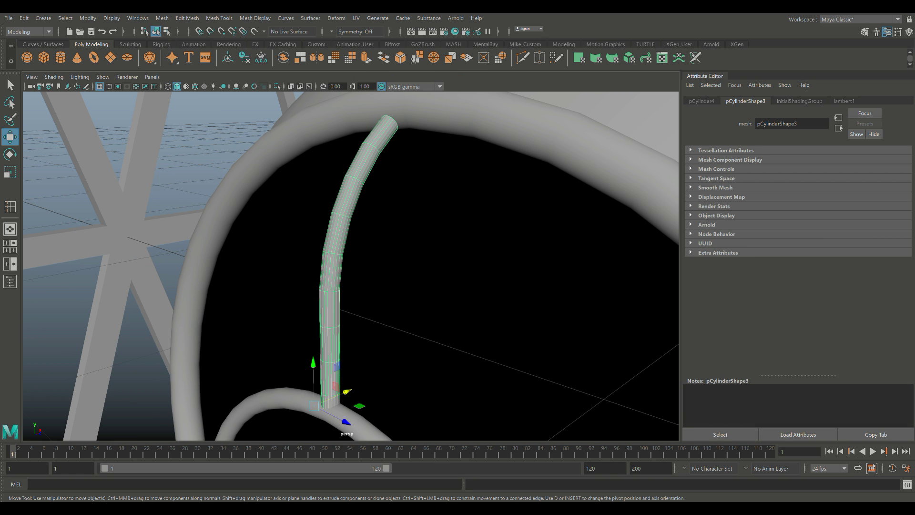
{"action": "scroll", "coordinate": [480, 225], "scroll_direction": "down", "scroll_amount": 2}
{"action": "scroll", "coordinate": [480, 225], "scroll_direction": "down", "scroll_amount": 2}
{"action": "scroll", "coordinate": [480, 225], "scroll_direction": "up", "scroll_amount": 4}
{"action": "left_click_drag", "start_coordinate": [480, 226], "coordinate": [400, 234], "text": "alt"}
{"action": "scroll", "coordinate": [399, 234], "scroll_direction": "up", "scroll_amount": 3}
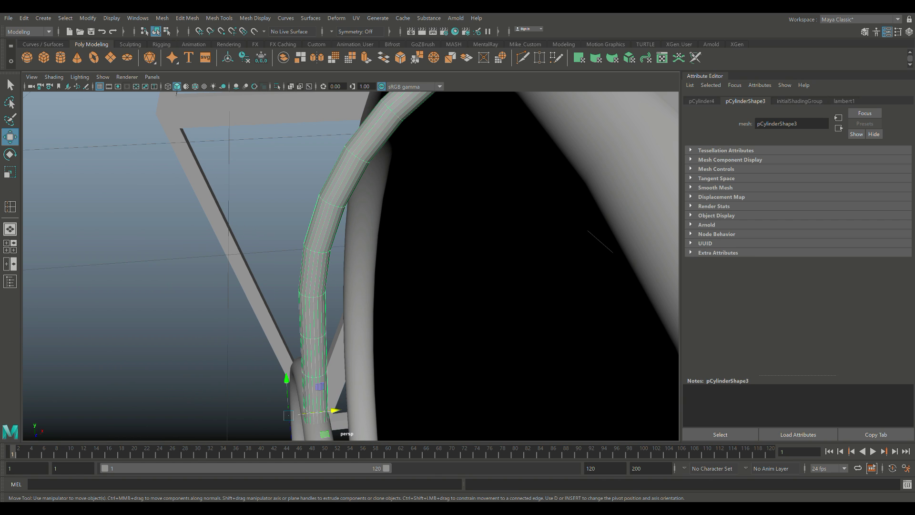
- Insert an edge loop near the strut's open upper end using the Equal distance from edge option, and return to object selection
{"action": "middle_click_drag", "start_coordinate": [399, 234], "coordinate": [394, 342], "text": "alt"}
{"action": "left_click", "coordinate": [219, 18]}
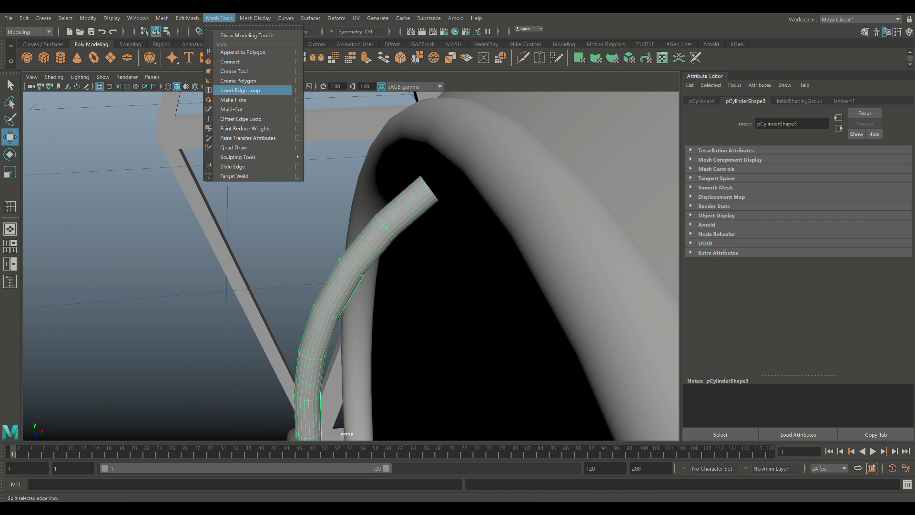
{"action": "left_click", "coordinate": [297, 90]}
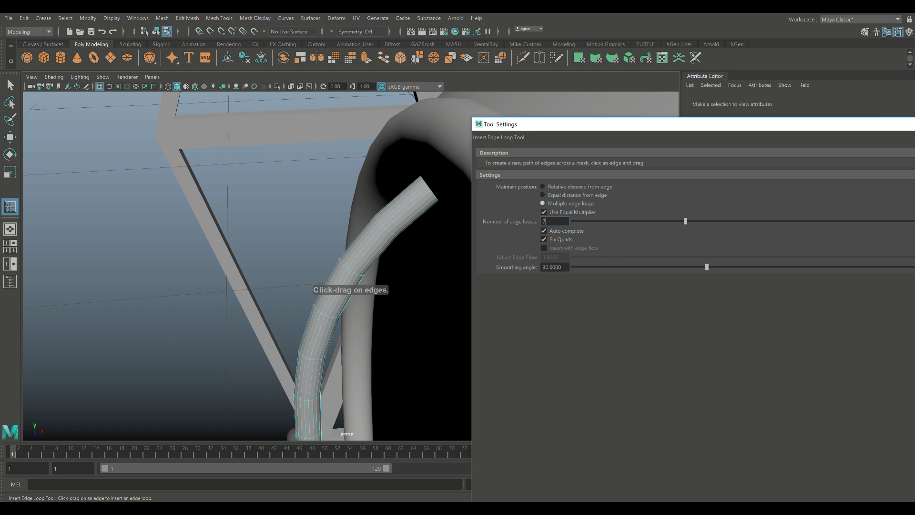
{"action": "left_click", "coordinate": [543, 195]}
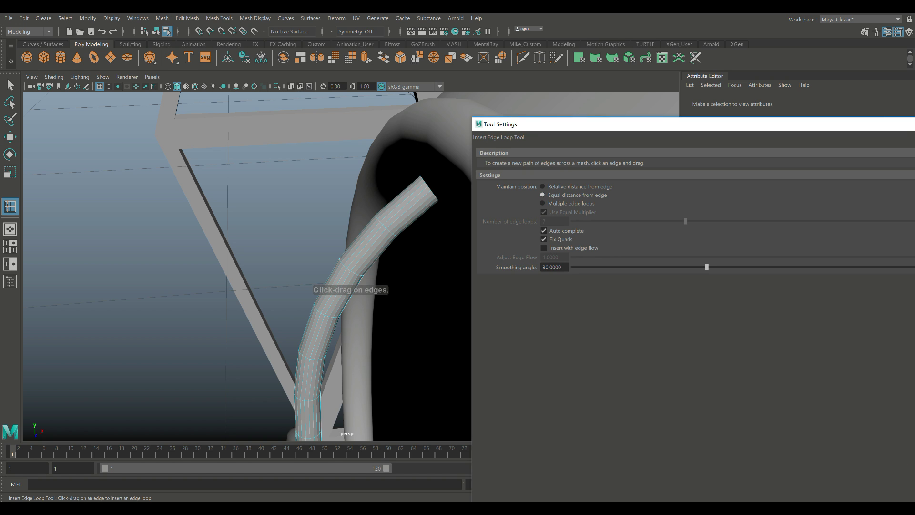
{"action": "key", "text": "alt+F4"}
{"action": "left_click_drag", "start_coordinate": [424, 193], "coordinate": [431, 194]}
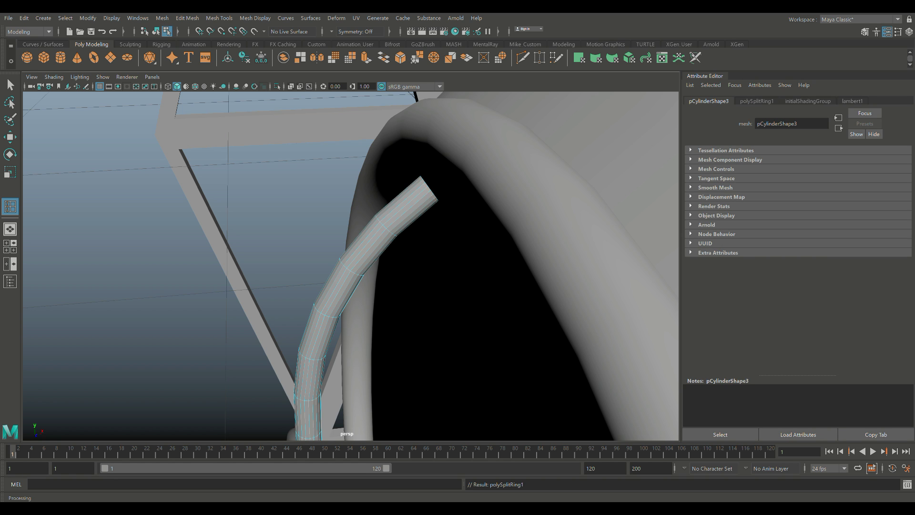
{"action": "key", "text": "q"}
{"action": "right_click_drag", "start_coordinate": [398, 213], "coordinate": [428, 195]}
- Select the inner ring together with the strut and move both along X toward the cockpit until the strut's tip meets the outer ring
{"action": "scroll", "coordinate": [351, 266], "scroll_direction": "down", "scroll_amount": 10}
{"action": "left_click", "coordinate": [349, 352], "text": "shift"}
{"action": "left_click", "coordinate": [11, 246]}
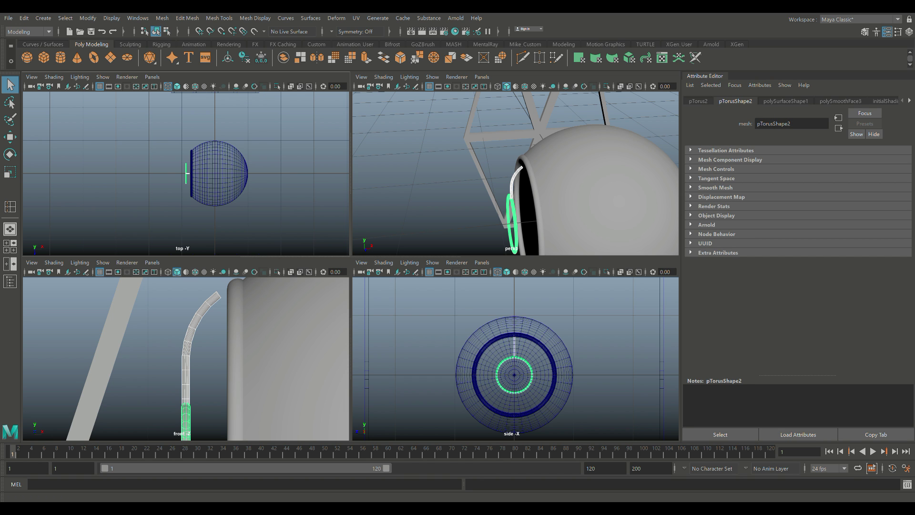
{"action": "key", "text": "space"}
{"action": "key", "text": "space"}
{"action": "key", "text": "w"}
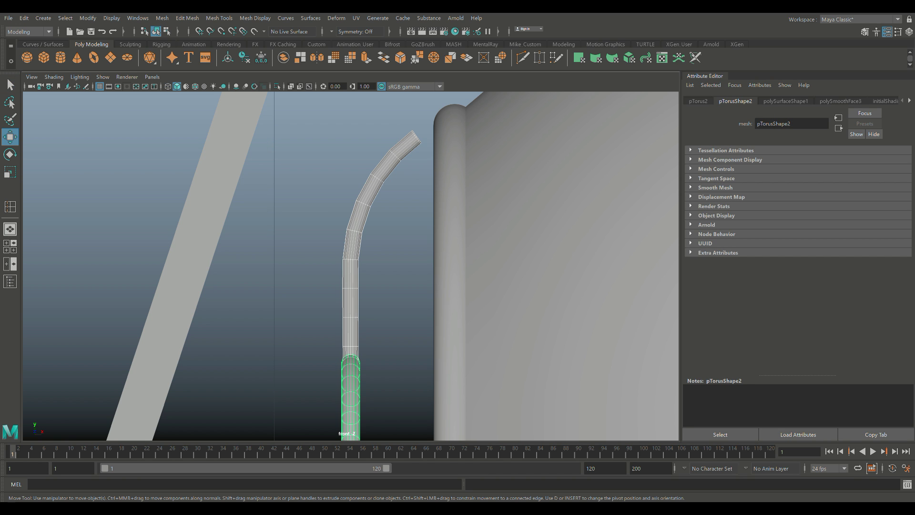
{"action": "scroll", "coordinate": [350, 266], "scroll_direction": "down", "scroll_amount": 15}
{"action": "scroll", "coordinate": [351, 266], "scroll_direction": "up", "scroll_amount": 6}
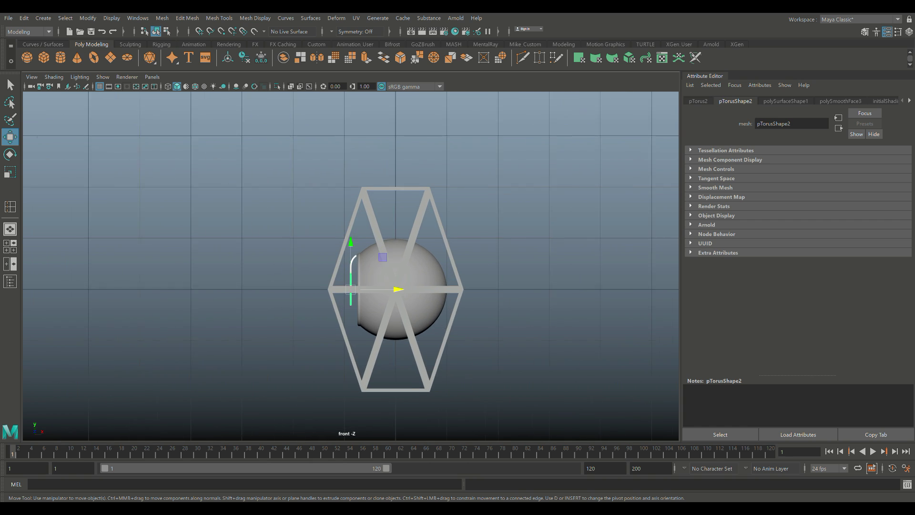
{"action": "scroll", "coordinate": [351, 265], "scroll_direction": "up", "scroll_amount": 5}
{"action": "scroll", "coordinate": [351, 266], "scroll_direction": "down", "scroll_amount": 6}
{"action": "scroll", "coordinate": [351, 266], "scroll_direction": "up", "scroll_amount": 3}
{"action": "scroll", "coordinate": [350, 266], "scroll_direction": "up", "scroll_amount": 3}
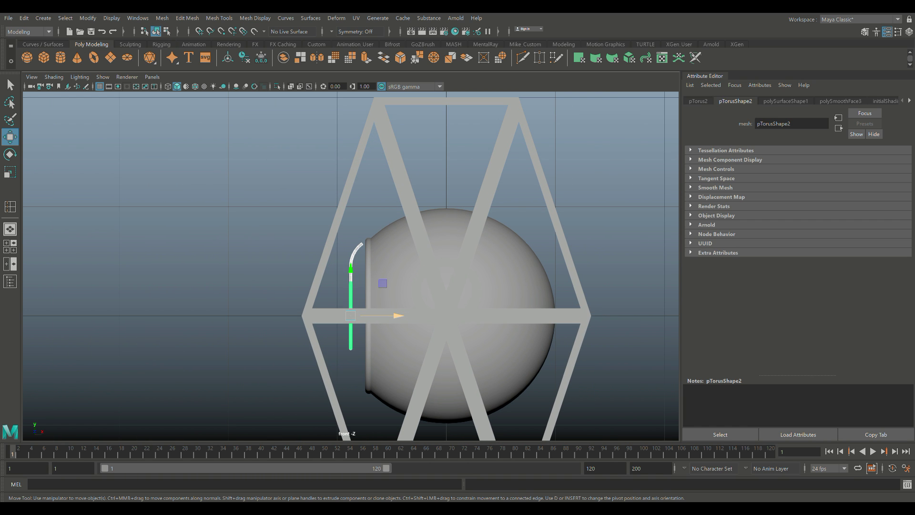
{"action": "left_click_drag", "start_coordinate": [399, 315], "coordinate": [386, 315]}
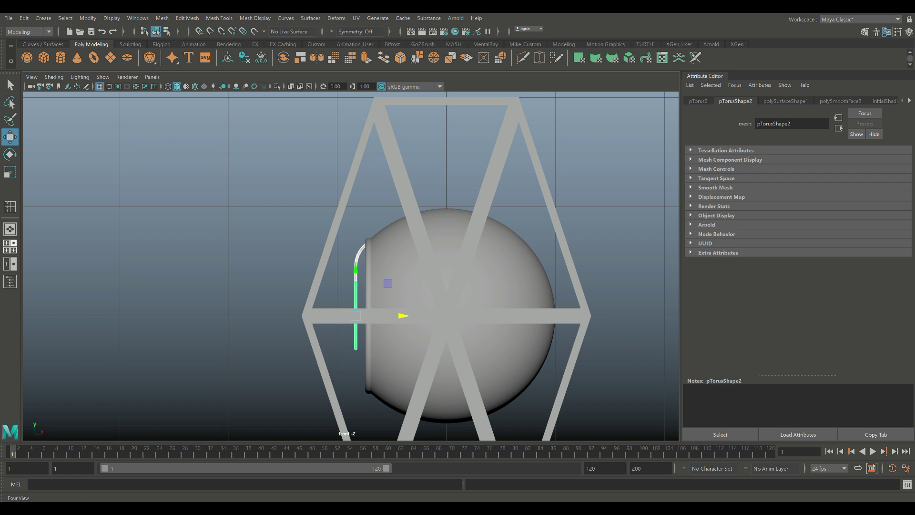
- In the perspective view, scale the window's outer ring slightly along its axis and deselect it
{"action": "left_click", "coordinate": [10, 246]}
{"action": "key", "text": "space"}
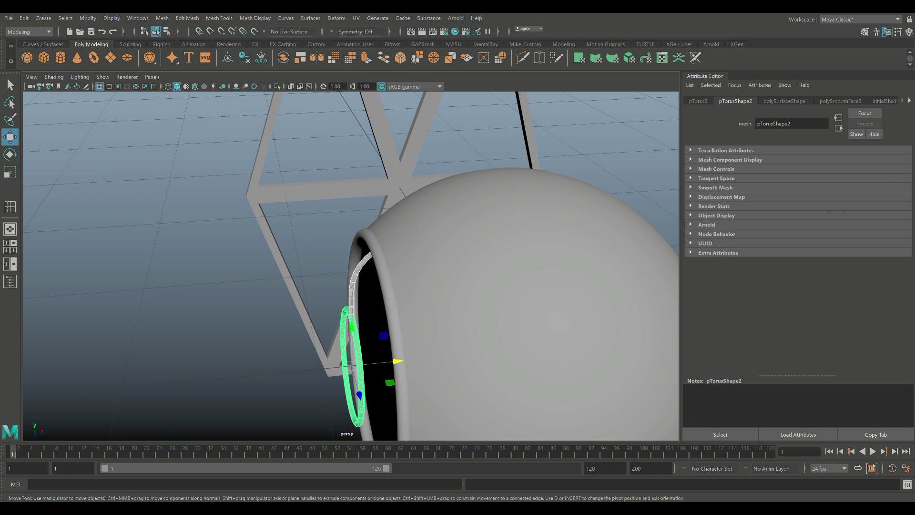
{"action": "left_click_drag", "start_coordinate": [333, 262], "coordinate": [413, 234], "text": "alt"}
{"action": "left_click", "coordinate": [431, 267]}
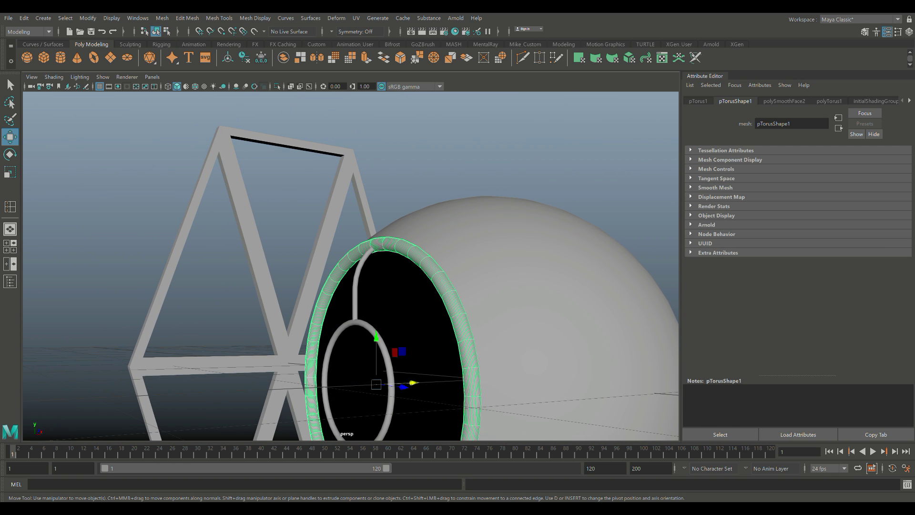
{"action": "key", "text": "r"}
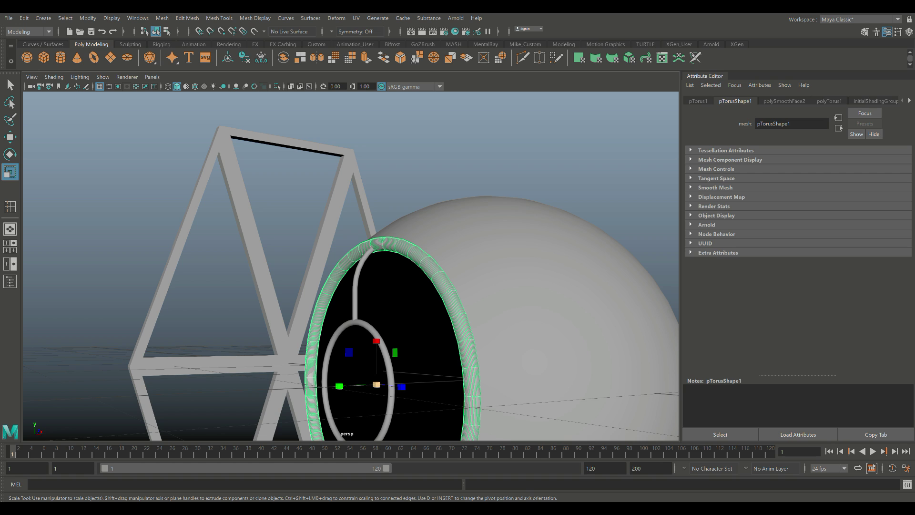
{"action": "left_click_drag", "start_coordinate": [358, 385], "coordinate": [356, 384]}
{"action": "left_click", "coordinate": [443, 167]}
- Examine from the front how the strut sits between the inner and outer window rings
{"action": "scroll", "coordinate": [443, 166], "scroll_direction": "down", "scroll_amount": 4}
{"action": "scroll", "coordinate": [350, 266], "scroll_direction": "up", "scroll_amount": 2}
{"action": "left_click_drag", "start_coordinate": [351, 266], "coordinate": [459, 315], "text": "alt"}
{"action": "scroll", "coordinate": [350, 266], "scroll_direction": "up", "scroll_amount": 1}
{"action": "scroll", "coordinate": [351, 266], "scroll_direction": "up", "scroll_amount": 1}
{"action": "scroll", "coordinate": [351, 266], "scroll_direction": "down", "scroll_amount": 1}
{"action": "middle_click_drag", "start_coordinate": [362, 305], "coordinate": [351, 268], "text": "alt"}
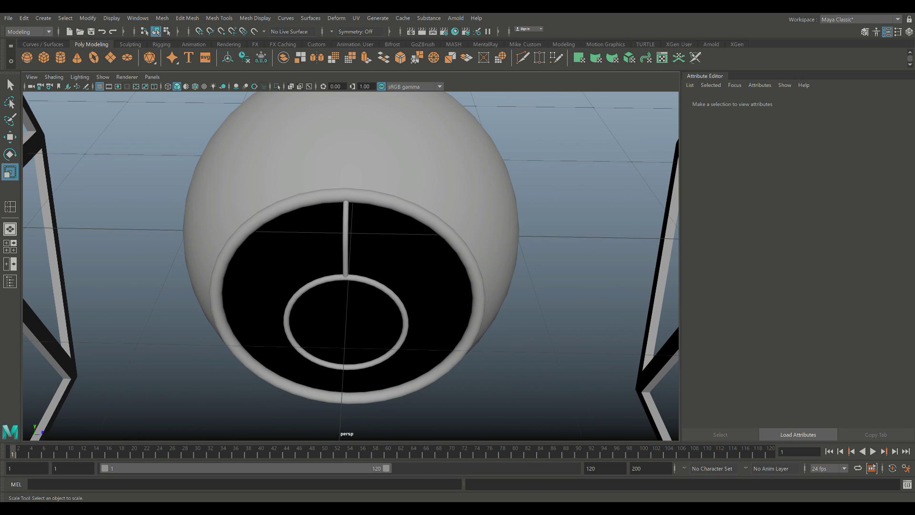
{"action": "left_click_drag", "start_coordinate": [351, 305], "coordinate": [362, 275], "text": "alt"}
- Select the strut and, in the side view, lower its pivot from the strut's lower end toward the centre of the rings
{"action": "left_click", "coordinate": [344, 247]}
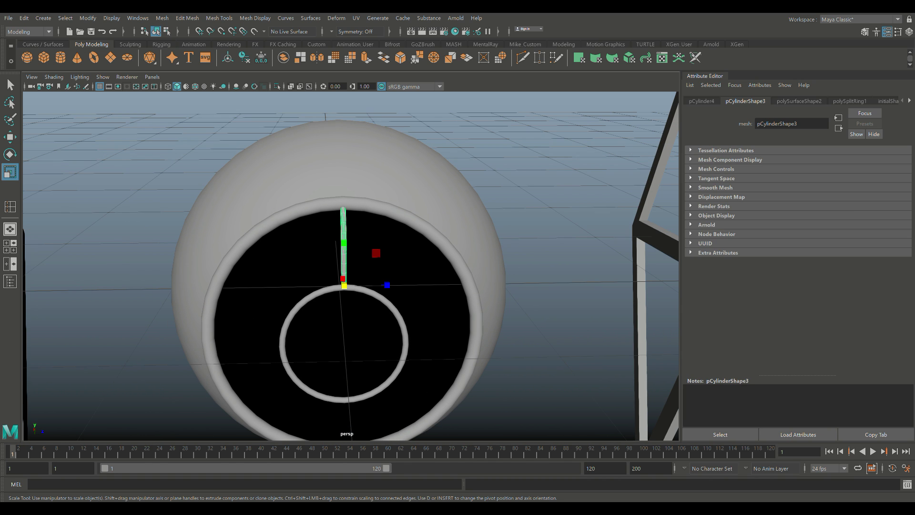
{"action": "left_click", "coordinate": [10, 246]}
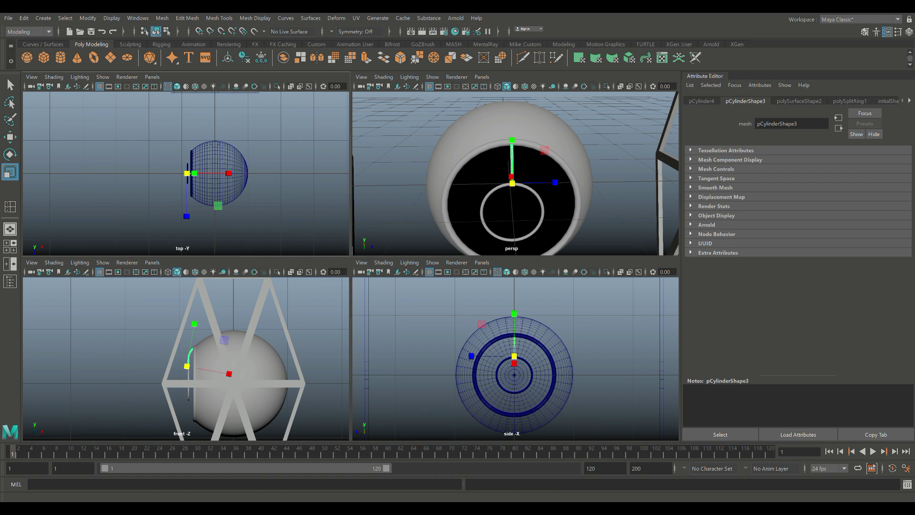
{"action": "key", "text": "space"}
{"action": "scroll", "coordinate": [350, 266], "scroll_direction": "up", "scroll_amount": 3}
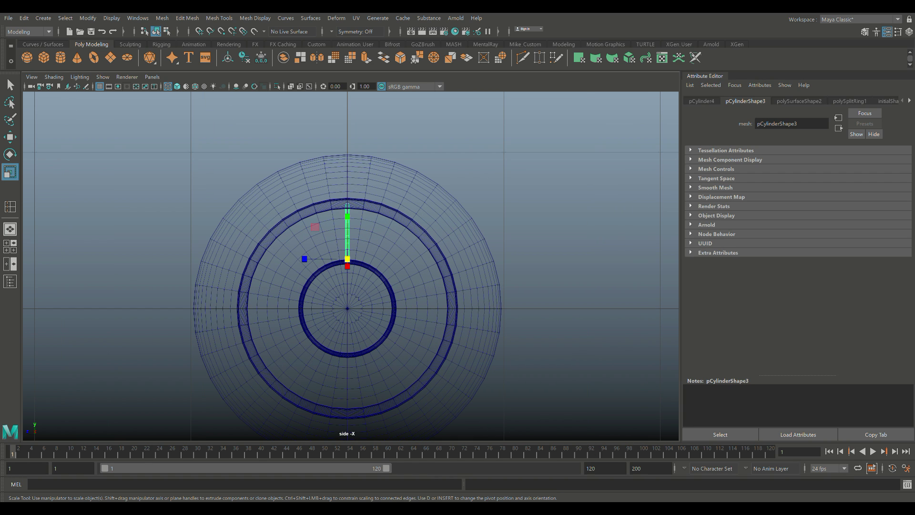
{"action": "key", "text": "d"}
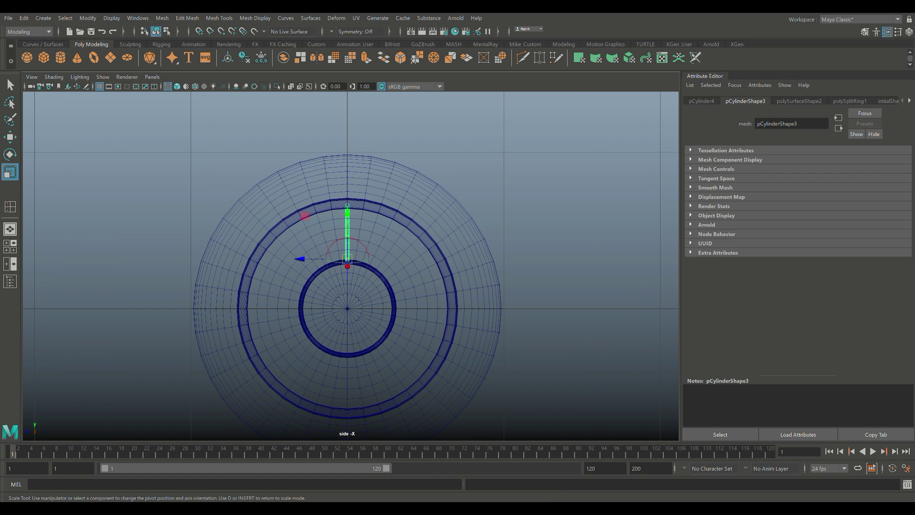
{"action": "key", "text": "w"}
{"action": "key", "text": "ctrl+z"}
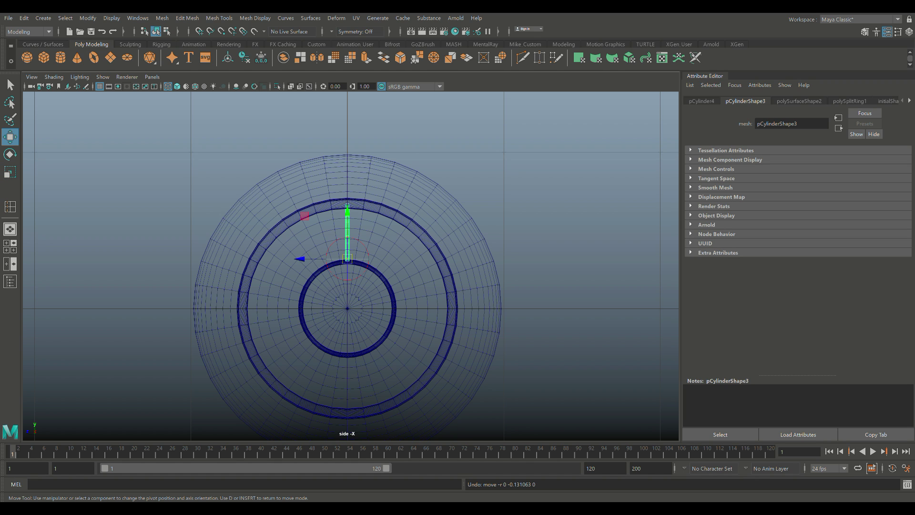
{"action": "left_click_drag", "start_coordinate": [347, 207], "coordinate": [347, 253]}
- Snap the strut's pivot exactly to the vertex at the centre of the inner ring
{"action": "key", "text": "f"}
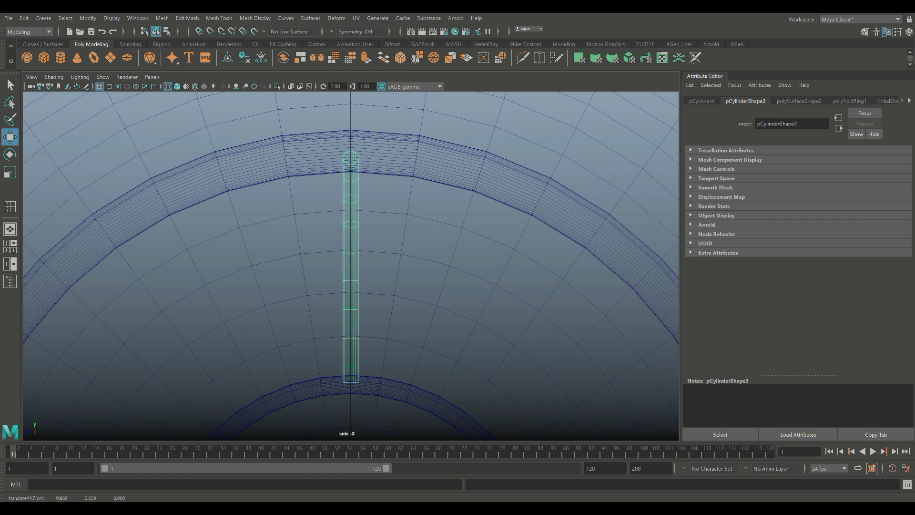
{"action": "middle_click_drag", "start_coordinate": [350, 376], "coordinate": [368, 108], "text": "alt"}
{"action": "scroll", "coordinate": [367, 238], "scroll_direction": "up", "scroll_amount": 2}
{"action": "scroll", "coordinate": [350, 267], "scroll_direction": "up", "scroll_amount": 1}
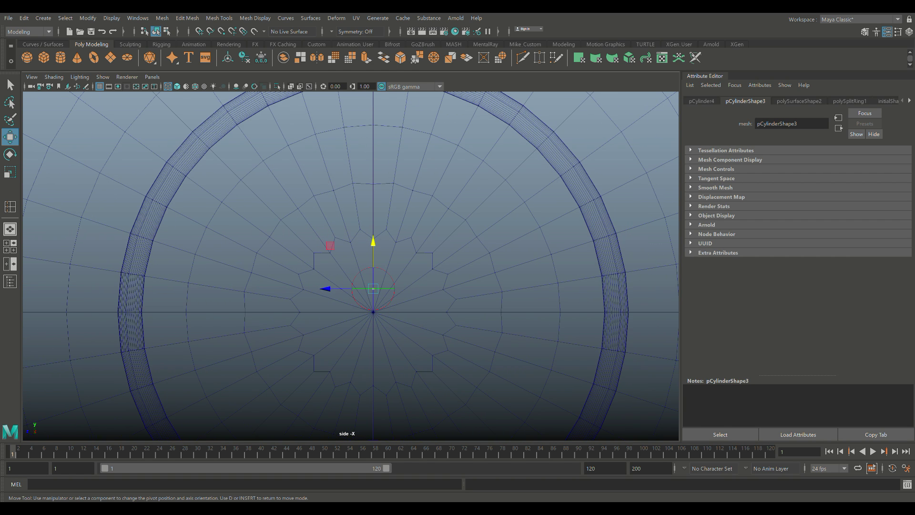
{"action": "key", "text": "v"}
{"action": "left_click_drag", "start_coordinate": [373, 295], "coordinate": [373, 312]}
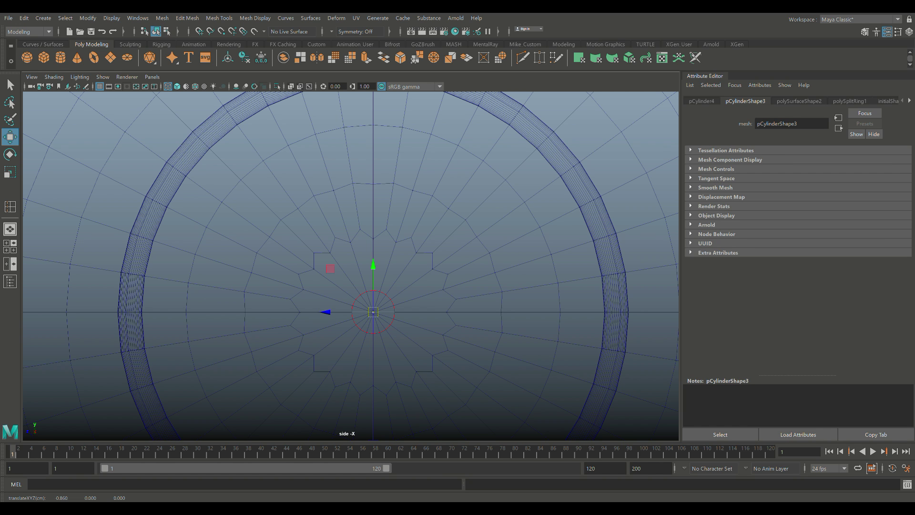
- Duplicate the strut and rotate the copy clockwise about 45° around the ring centre in the side view
{"action": "key", "text": "f"}
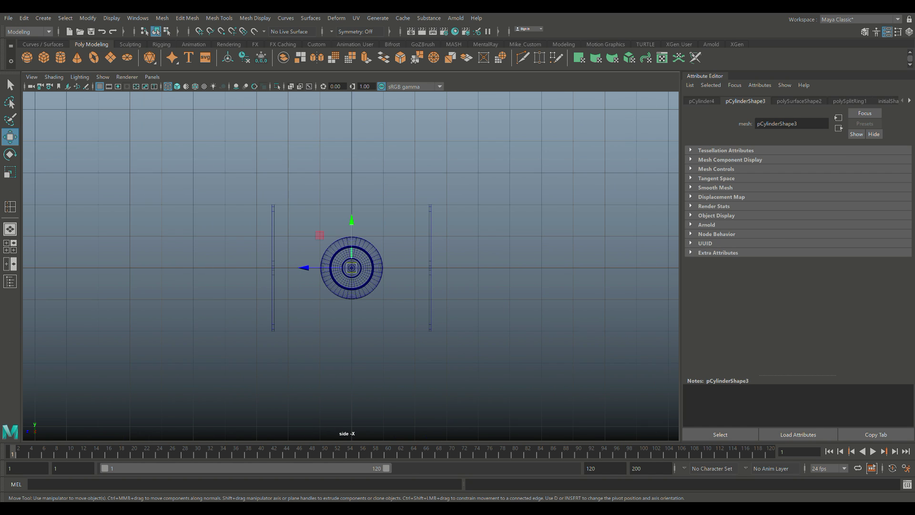
{"action": "scroll", "coordinate": [319, 235], "scroll_direction": "up", "scroll_amount": 3}
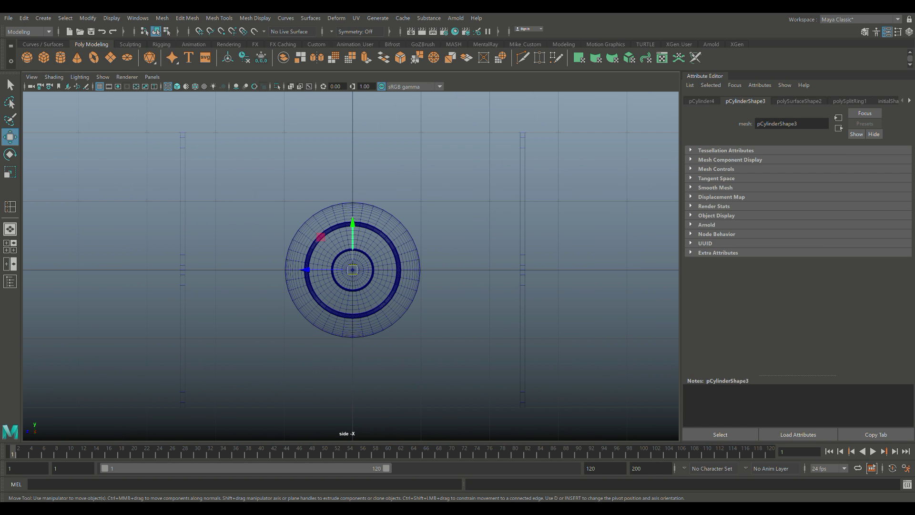
{"action": "scroll", "coordinate": [321, 237], "scroll_direction": "up", "scroll_amount": 3}
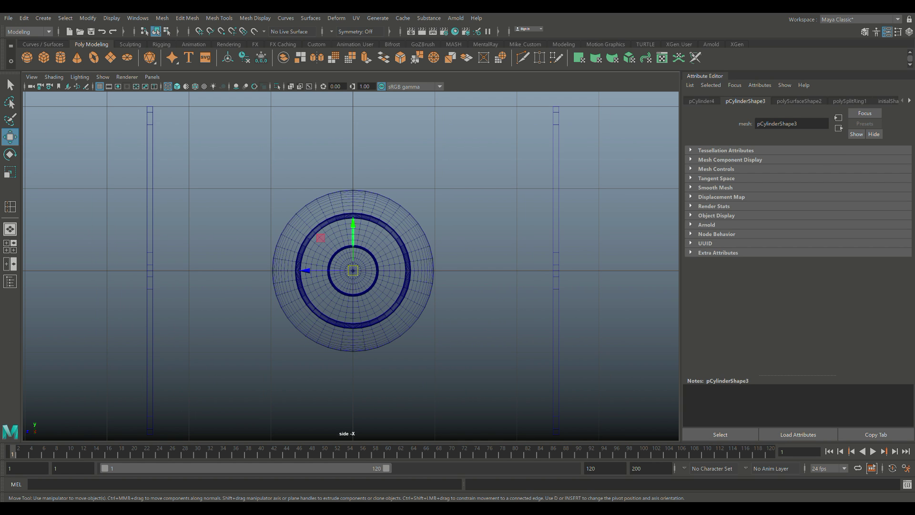
{"action": "key", "text": "ctrl+d"}
{"action": "key", "text": "e"}
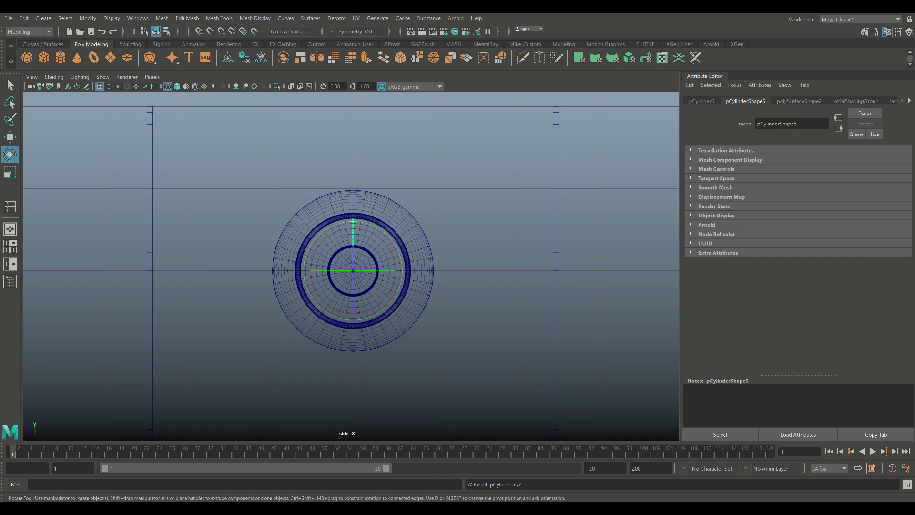
{"action": "left_click_drag", "start_coordinate": [387, 246], "coordinate": [394, 278]}
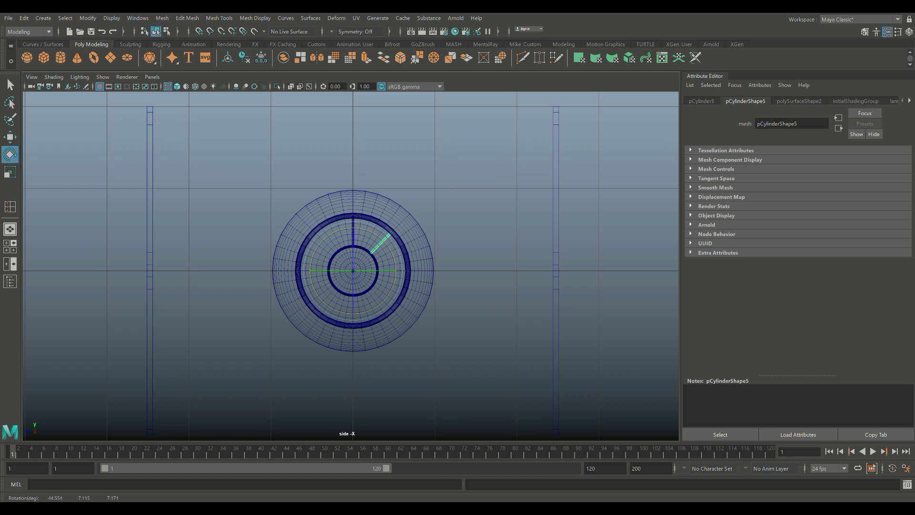
- Repeat the duplicate with its rotation six more times to space eight struts evenly around the window
{"action": "key", "text": "shift+d"}
{"action": "key", "text": "shift+d"}
{"action": "key", "text": "shift+d"}
{"action": "key", "text": "shift+d"}
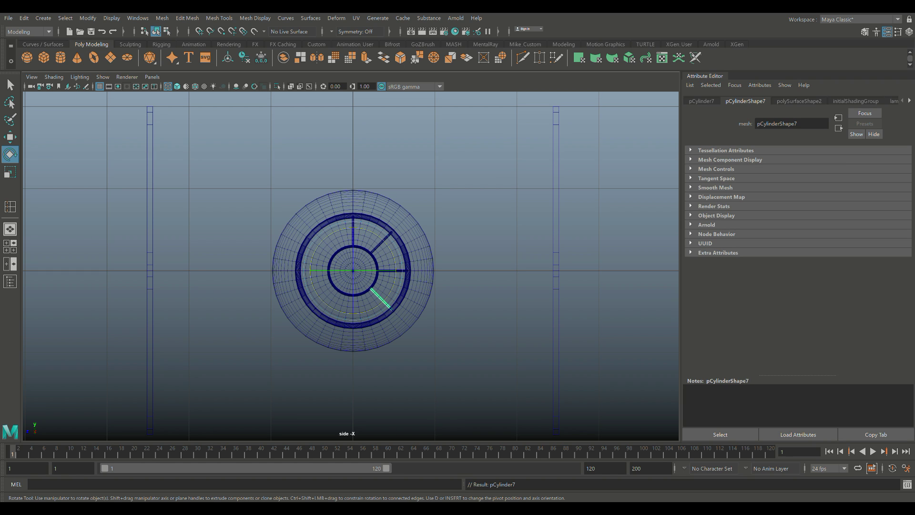
{"action": "key", "text": "shift+d"}
{"action": "key", "text": "shift+d"}
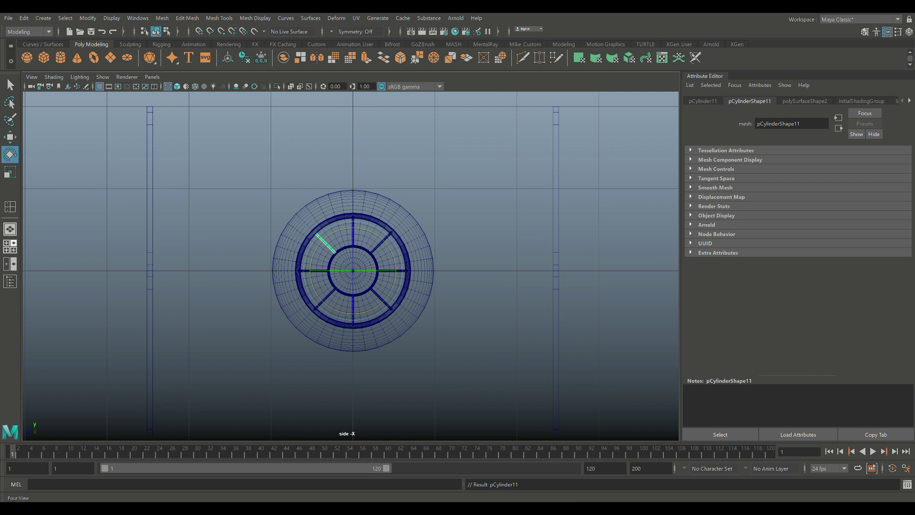
- Examine the strutted window and the whole spacecraft in perspective from the front and the side
{"action": "key", "text": "space"}
{"action": "key", "text": "space"}
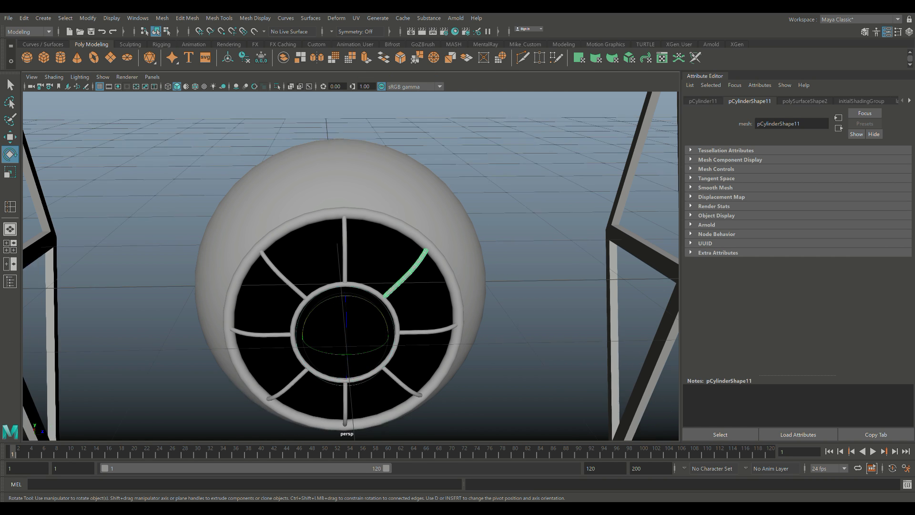
{"action": "scroll", "coordinate": [351, 266], "scroll_direction": "down", "scroll_amount": 2}
{"action": "left_click", "coordinate": [529, 191]}
{"action": "scroll", "coordinate": [529, 190], "scroll_direction": "down", "scroll_amount": 6}
{"action": "mouse_move", "coordinate": [476, 239]}
{"action": "left_mouse_down", "text": "alt"}
{"action": "mouse_move", "coordinate": [321, 208]}
{"action": "mouse_move", "coordinate": [271, 268]}
{"action": "mouse_move", "coordinate": [365, 260]}
{"action": "mouse_move", "coordinate": [477, 226]}
{"action": "mouse_move", "coordinate": [477, 237]}
{"action": "left_mouse_up", "text": "alt"}
{"action": "left_click_drag", "start_coordinate": [385, 205], "coordinate": [374, 205], "text": "alt"}
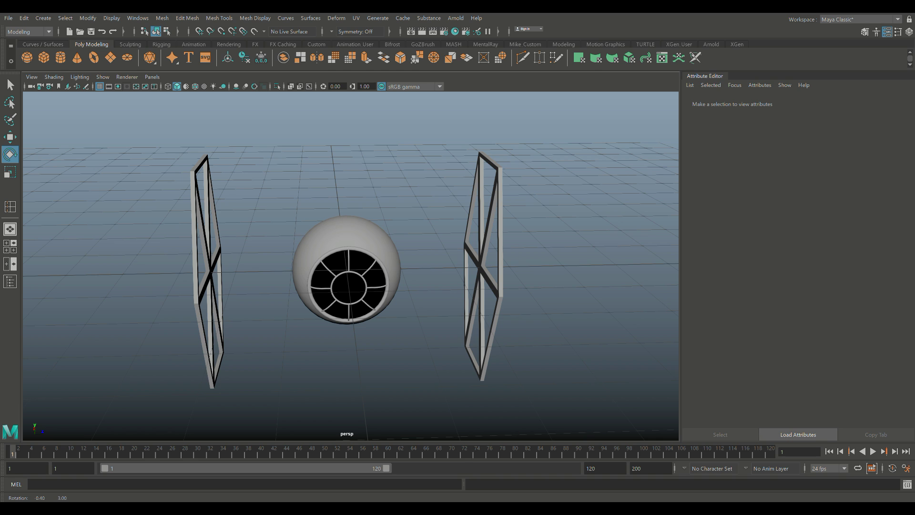
{"action": "scroll", "coordinate": [362, 238], "scroll_direction": "down", "scroll_amount": 4}
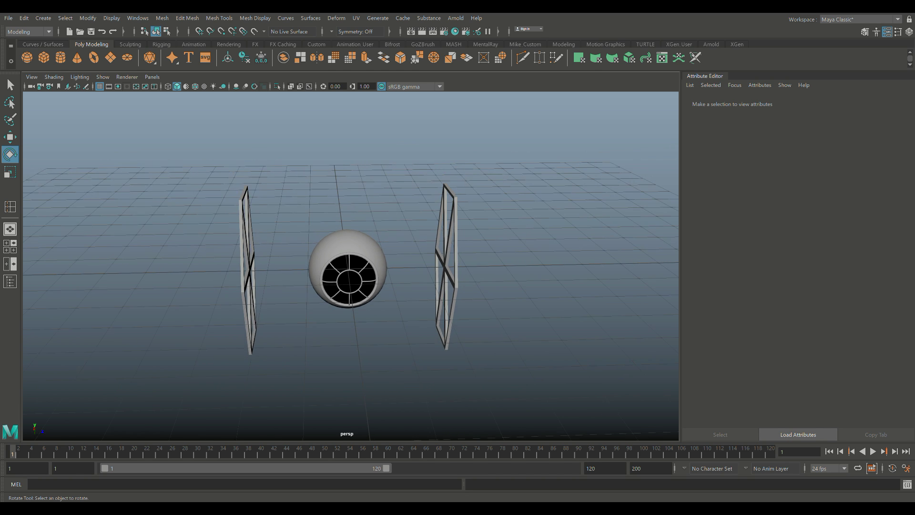
{"action": "left_click_drag", "start_coordinate": [362, 238], "coordinate": [291, 205], "text": "alt"}
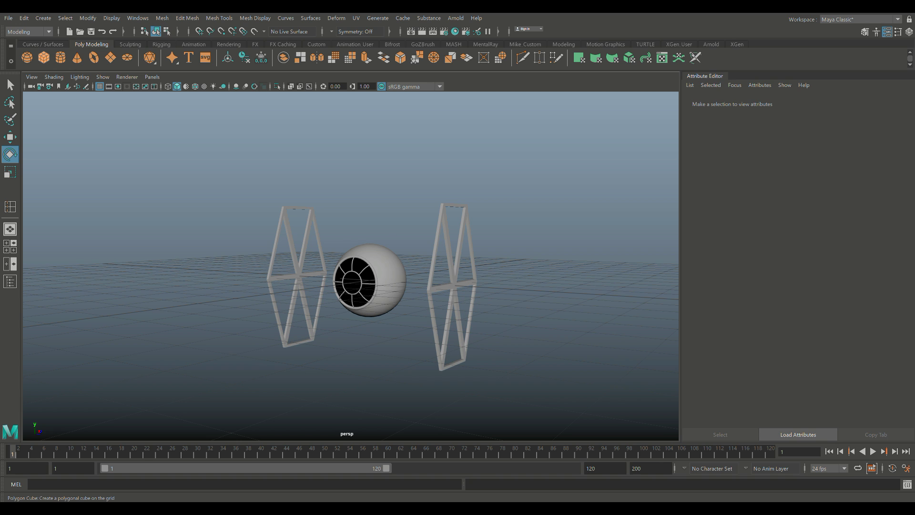
{"action": "left_click", "coordinate": [43, 57]}
{"action": "key", "text": "w"}
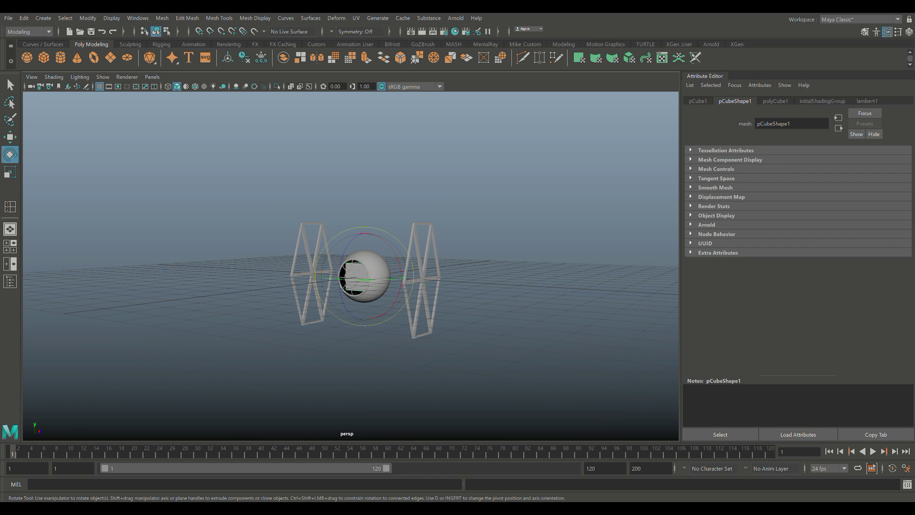
{"action": "left_click_drag", "start_coordinate": [404, 279], "coordinate": [513, 285]}
{"action": "key", "text": "r"}
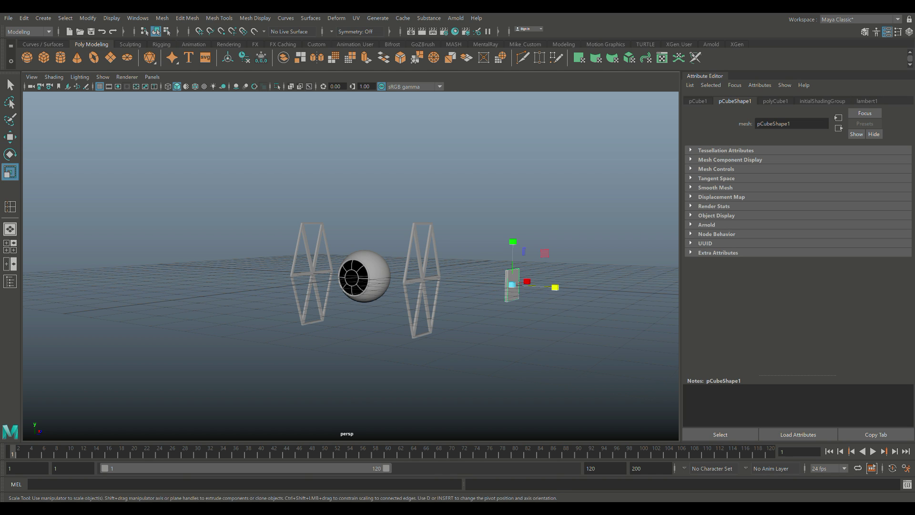
{"action": "key", "text": "Delete"}
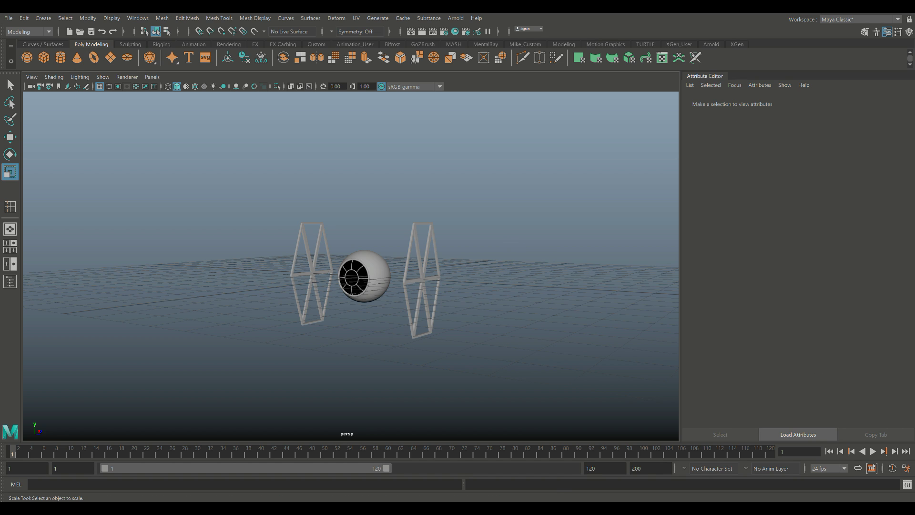
- Create a polygon cylinder, move it along Z outside the nearer side frame, and rotate it 90° about X
{"action": "left_click", "coordinate": [61, 57]}
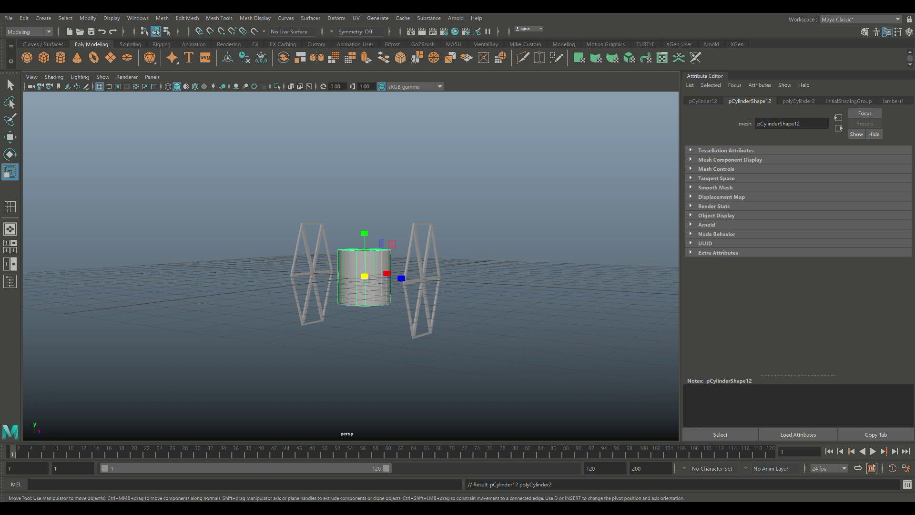
{"action": "key", "text": "w"}
{"action": "left_click_drag", "start_coordinate": [405, 278], "coordinate": [544, 315]}
{"action": "key", "text": "e"}
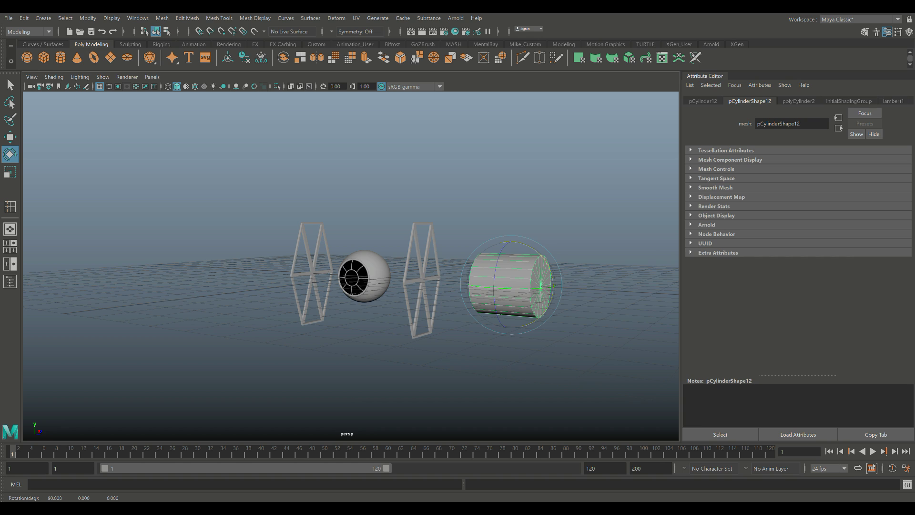
- Set the new cylinder's Subdivisions Axis to 6 to make it a hexagonal prism
{"action": "left_click", "coordinate": [798, 101]}
{"action": "double_click", "coordinate": [763, 181]}
{"action": "type", "text": "6"}
{"action": "key", "text": "Return"}
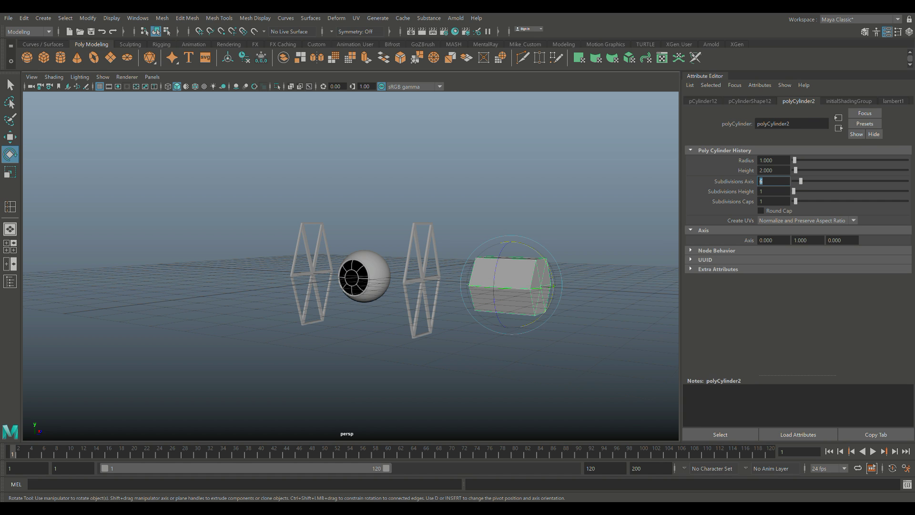
- In the front view, stretch the hexagonal prism vertically to a scale of about 2, following the side frame's proportions
{"action": "left_click", "coordinate": [10, 246]}
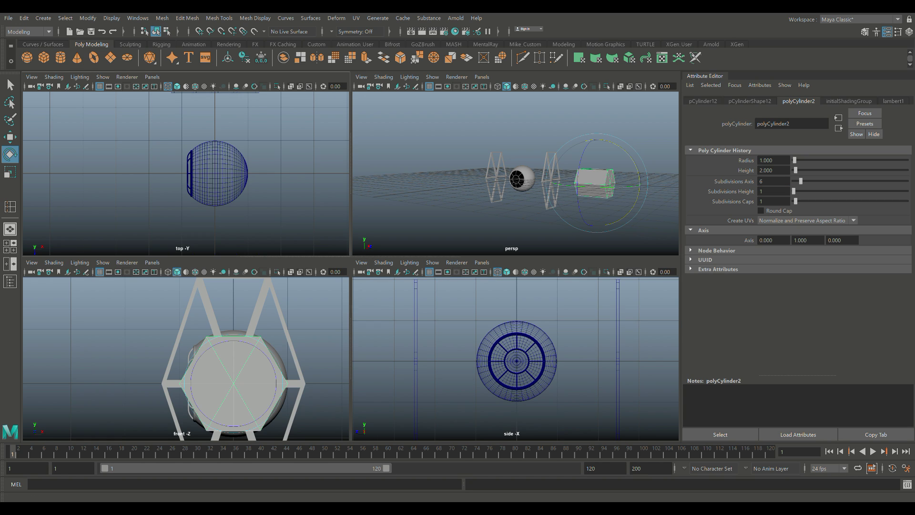
{"action": "key", "text": "space"}
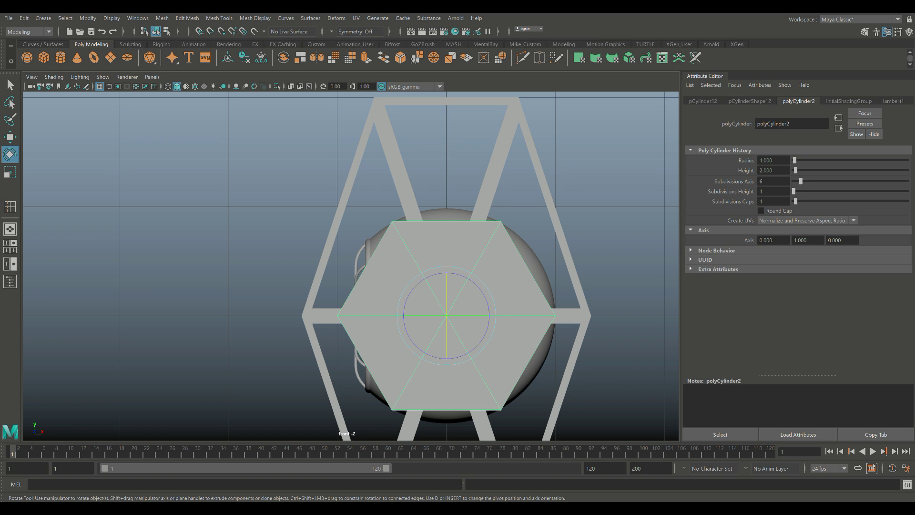
{"action": "key", "text": "r"}
{"action": "left_click_drag", "start_coordinate": [446, 359], "coordinate": [446, 402]}
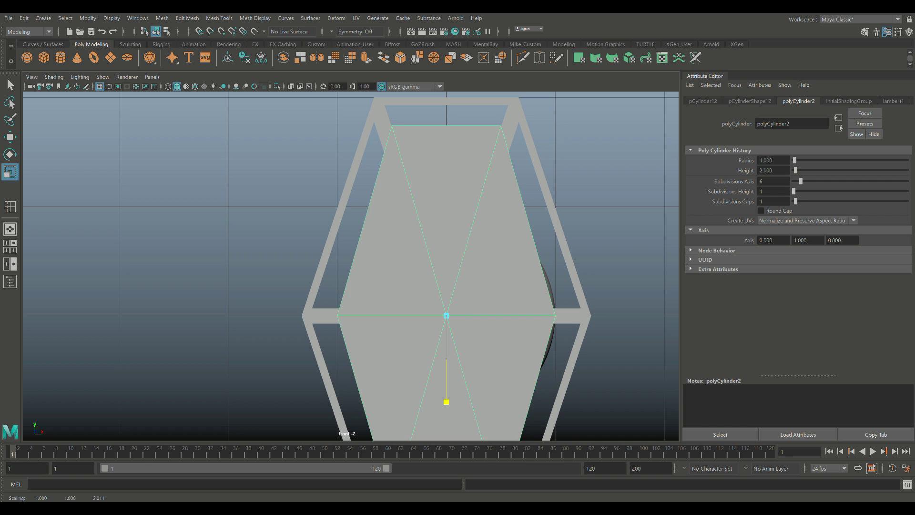
- Scale the hexagonal prism down uniformly to a small hexagon over the side frame's hub, and return to the four-view layout
{"action": "scroll", "coordinate": [446, 402], "scroll_direction": "down", "scroll_amount": 10}
{"action": "scroll", "coordinate": [446, 402], "scroll_direction": "up", "scroll_amount": 2}
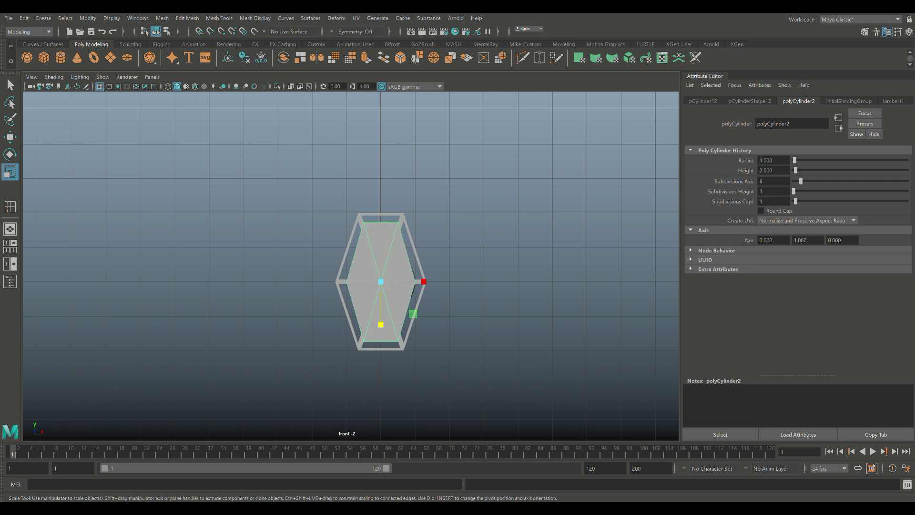
{"action": "scroll", "coordinate": [350, 266], "scroll_direction": "up", "scroll_amount": 4}
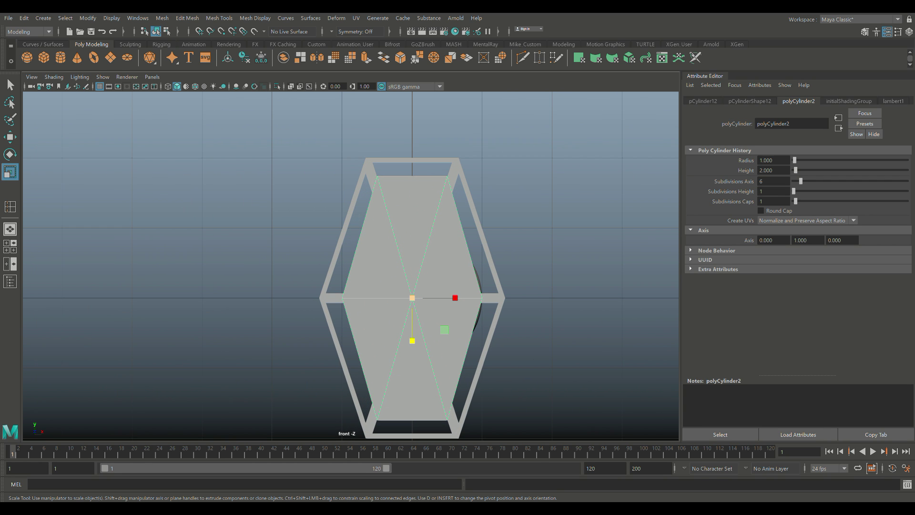
{"action": "left_click_drag", "start_coordinate": [412, 298], "coordinate": [350, 299]}
{"action": "left_click", "coordinate": [10, 247]}
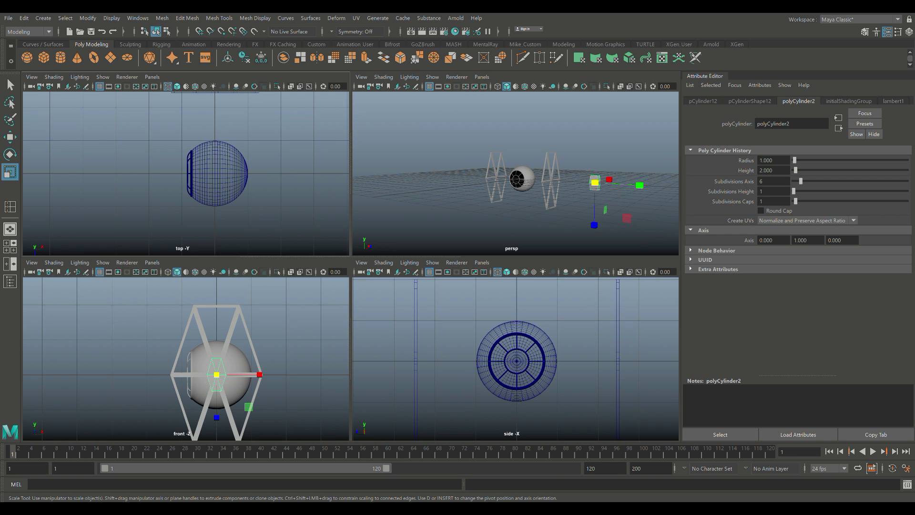
- Flatten the hexagonal prism along its axis to a scale of about 0.033 and move it along Z to about 2.55, against the side frame's hub
{"action": "key", "text": "space"}
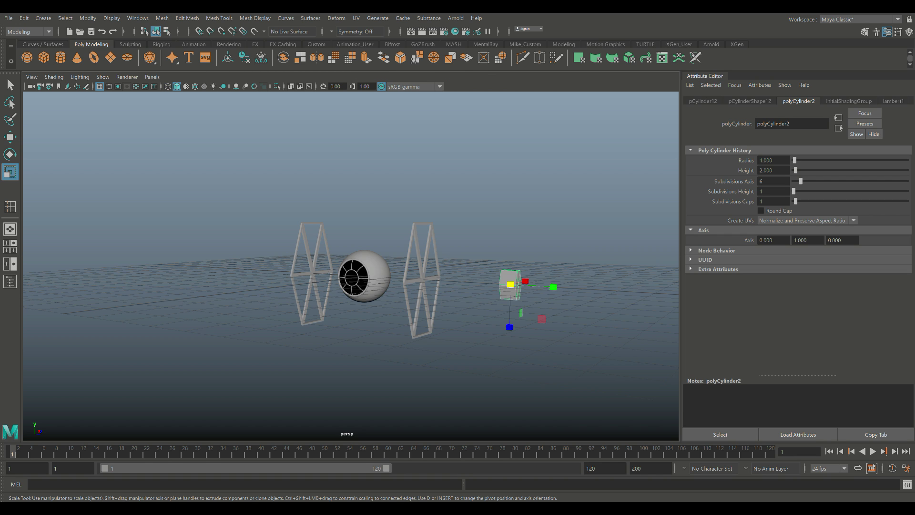
{"action": "left_click_drag", "start_coordinate": [552, 287], "coordinate": [481, 341]}
{"action": "key", "text": "w"}
{"action": "key", "text": "f"}
{"action": "left_click_drag", "start_coordinate": [434, 279], "coordinate": [384, 271], "text": "alt"}
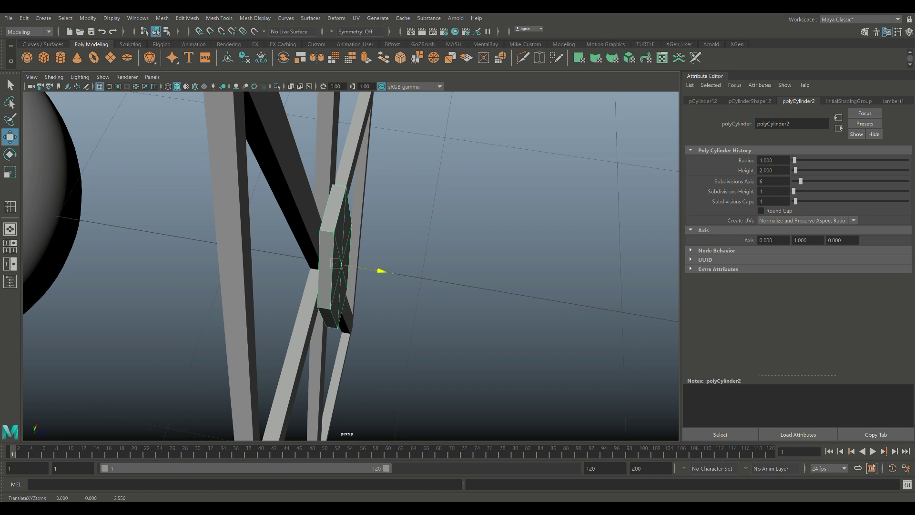
{"action": "left_click", "coordinate": [443, 286]}
- Duplicate the flat hexagonal hub piece and place the copy on the opposite side frame at Translate Z -2.550
{"action": "scroll", "coordinate": [443, 286], "scroll_direction": "down", "scroll_amount": 4}
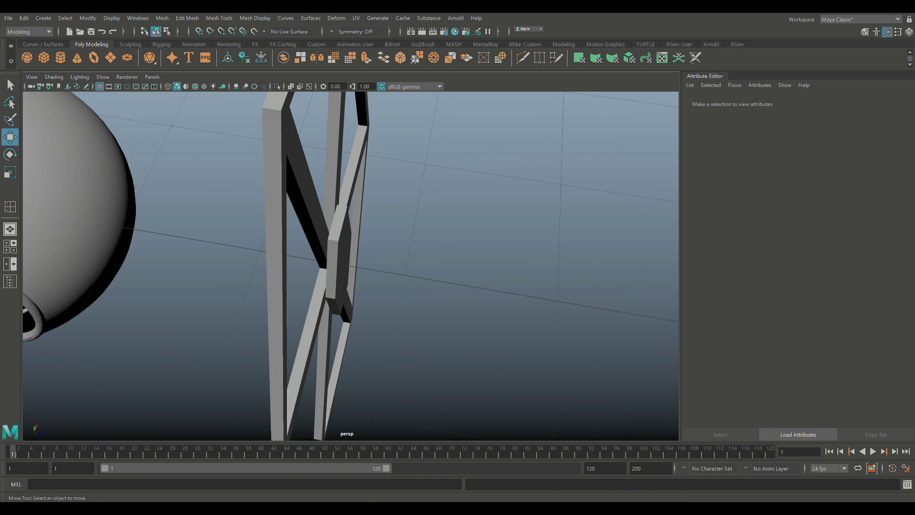
{"action": "mouse_move", "coordinate": [443, 286]}
{"action": "left_mouse_down", "text": "alt"}
{"action": "mouse_move", "coordinate": [410, 319]}
{"action": "mouse_move", "coordinate": [374, 301]}
{"action": "mouse_move", "coordinate": [386, 310]}
{"action": "mouse_move", "coordinate": [441, 293]}
{"action": "left_mouse_up", "text": "alt"}
{"action": "scroll", "coordinate": [386, 311], "scroll_direction": "down", "scroll_amount": 4}
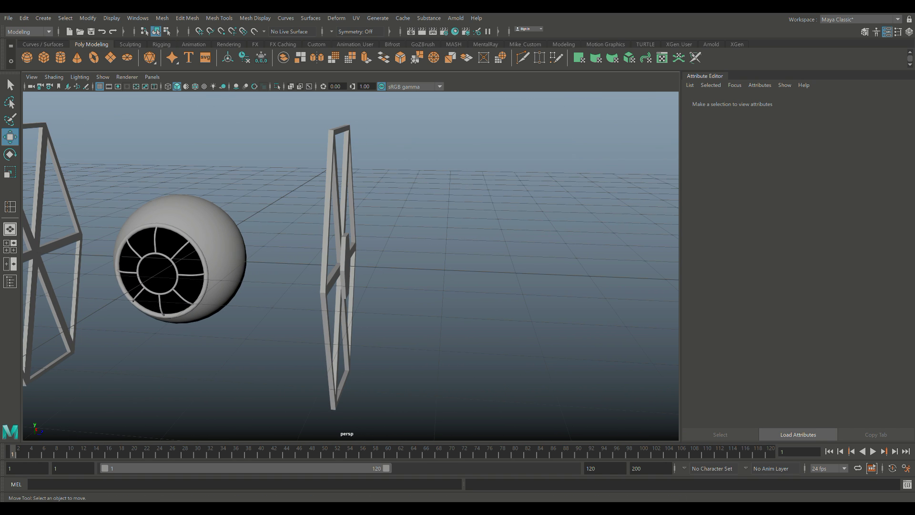
{"action": "middle_click_drag", "start_coordinate": [441, 293], "coordinate": [547, 260], "text": "alt"}
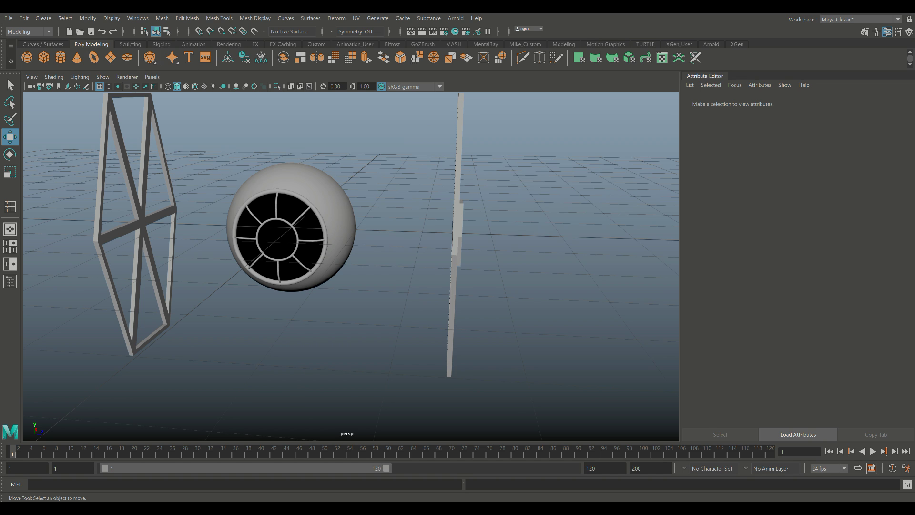
{"action": "left_click", "coordinate": [460, 225]}
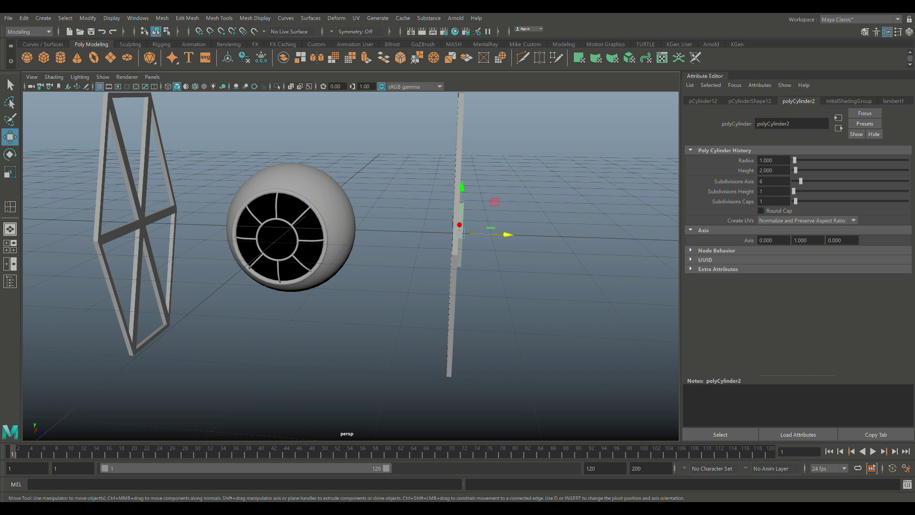
{"action": "left_click", "coordinate": [702, 101]}
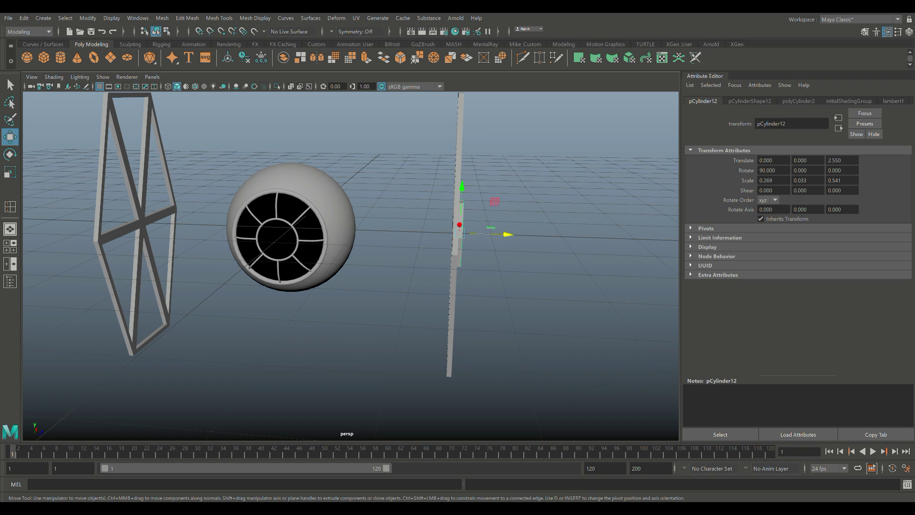
{"action": "key", "text": "ctrl+d"}
{"action": "left_click_drag", "start_coordinate": [507, 234], "coordinate": [186, 224]}
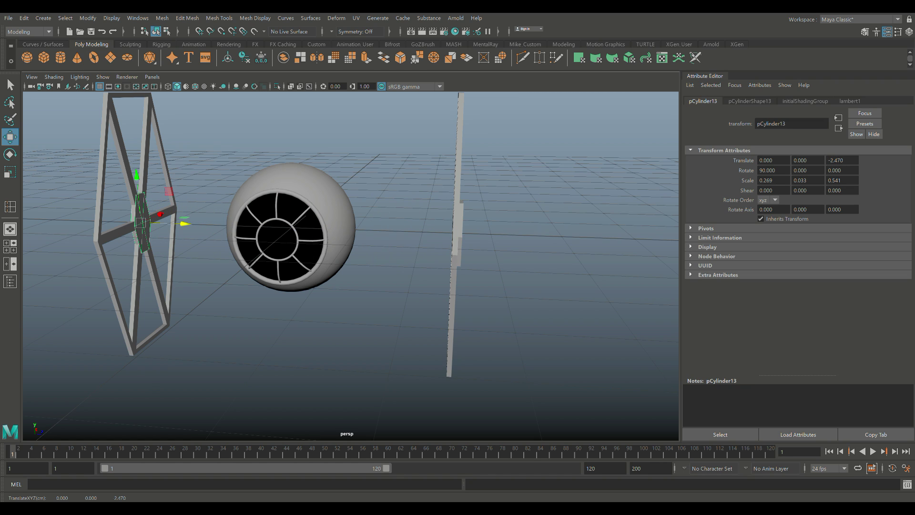
{"action": "left_click_drag", "start_coordinate": [846, 161], "coordinate": [825, 161]}
{"action": "type", "text": "-"}
{"action": "key", "text": "Return"}
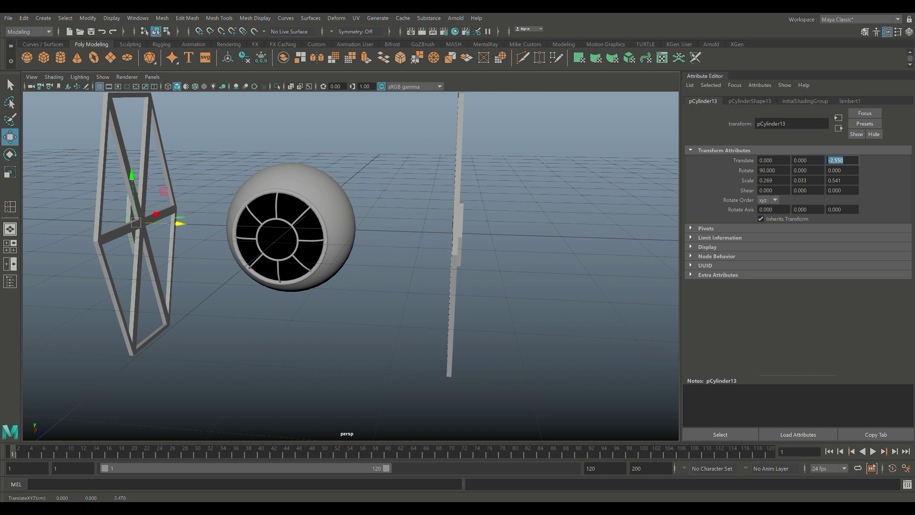